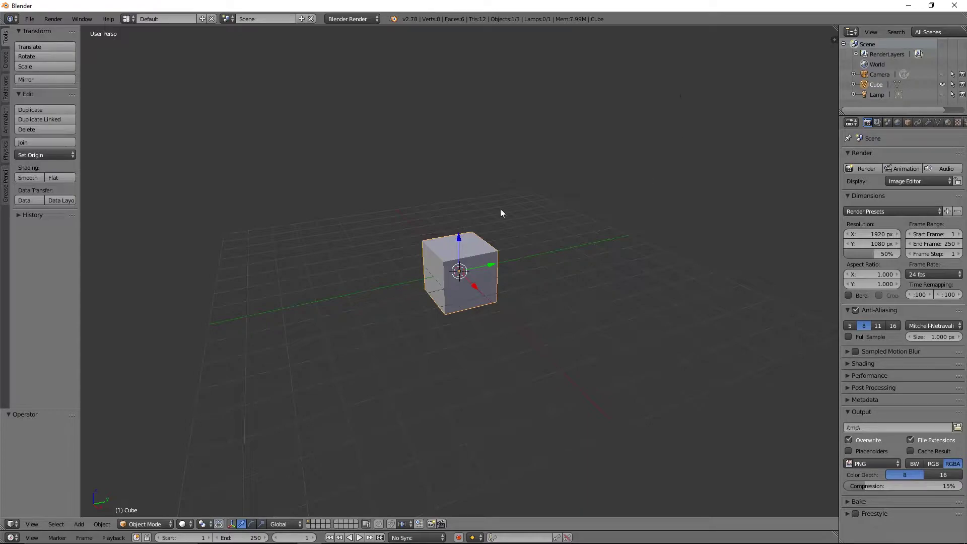
# Switch the default cube to Sculpt Mode.
pyautogui.scroll(5, 501, 211)
pyautogui.moveTo(451, 206); pyautogui.dragTo(465, 213, button='middle')
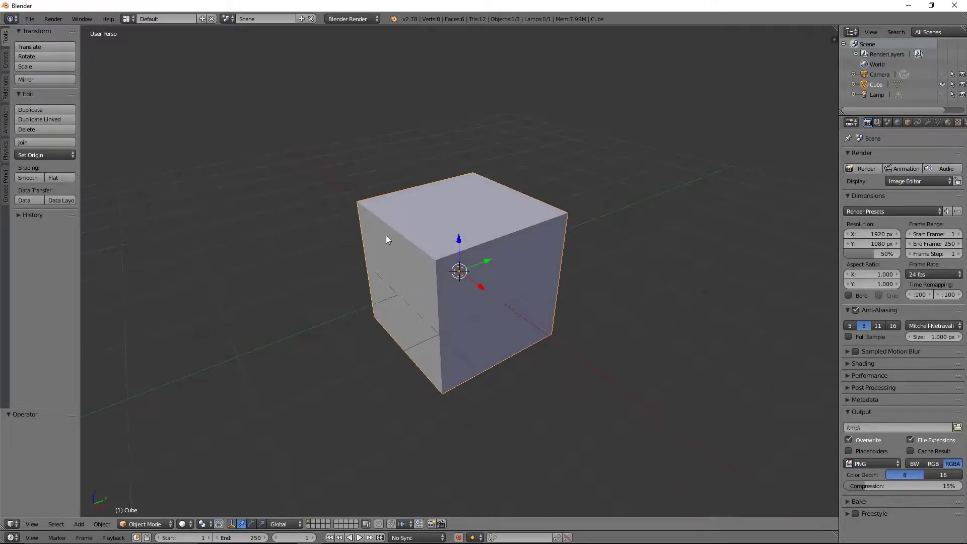
pyautogui.moveTo(386, 240); pyautogui.dragTo(459, 207, button='middle')
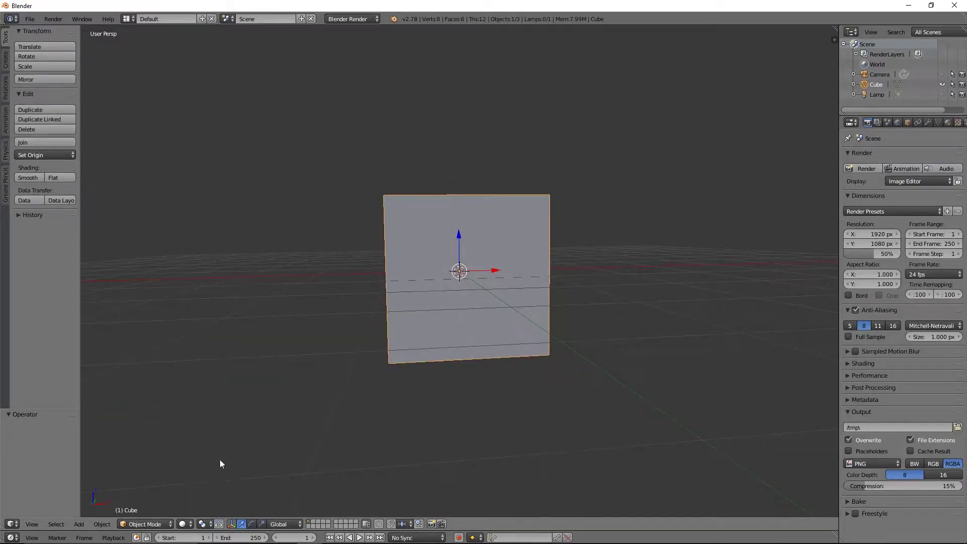
pyautogui.click(145, 524)
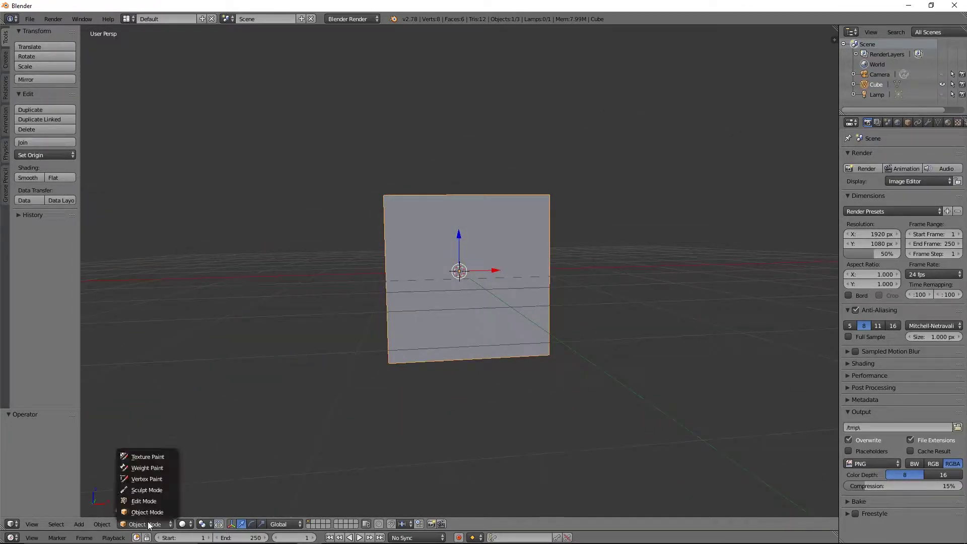
pyautogui.click(146, 491)
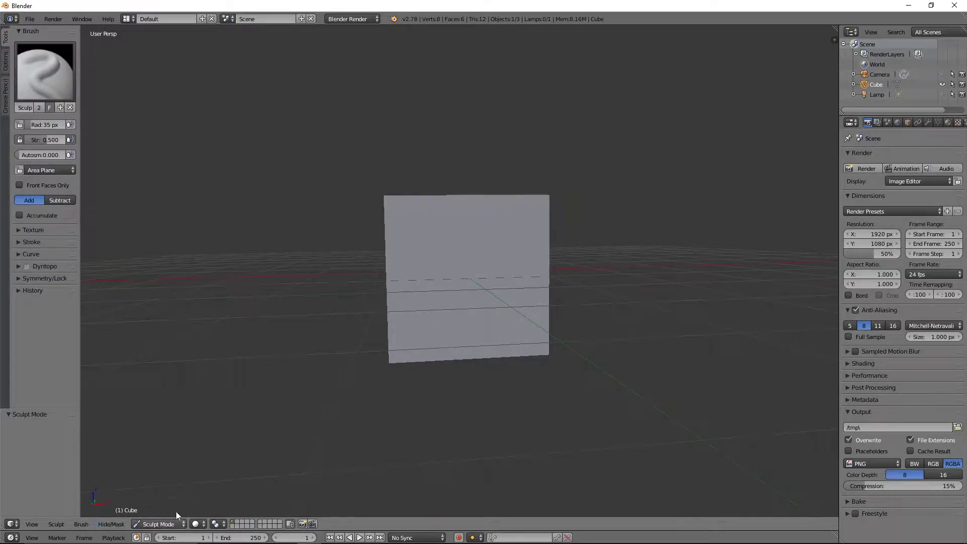
# Try sculpting strokes on the top edges and corners of the unsubdivided cube with the SculptDraw brush.
pyautogui.moveTo(252, 217); pyautogui.dragTo(445, 283, button='middle')
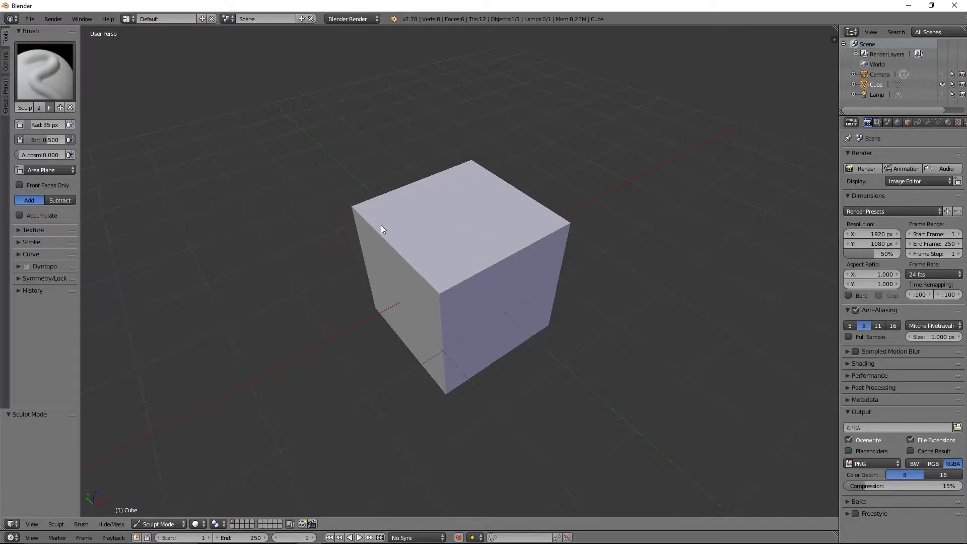
pyautogui.moveTo(381, 225); pyautogui.dragTo(354, 187)
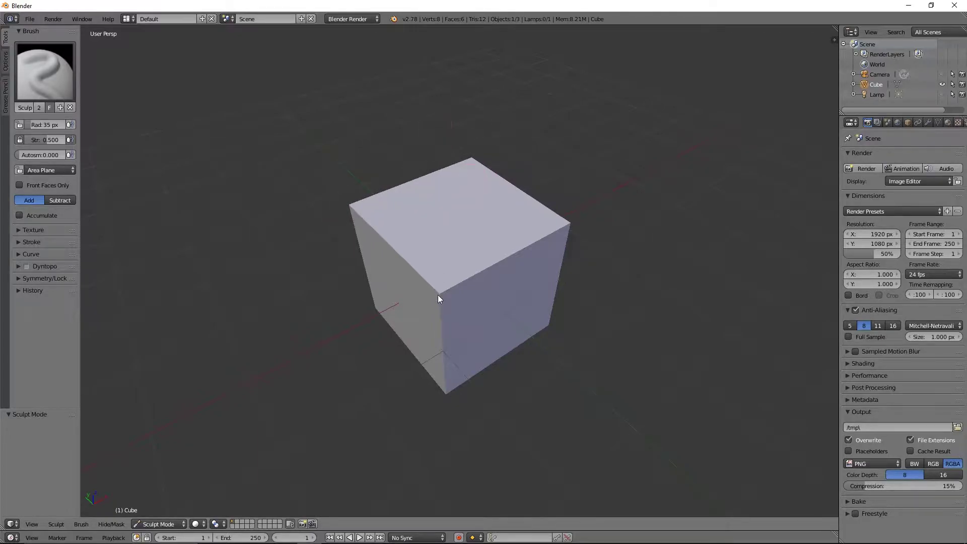
pyautogui.moveTo(438, 298); pyautogui.dragTo(513, 271)
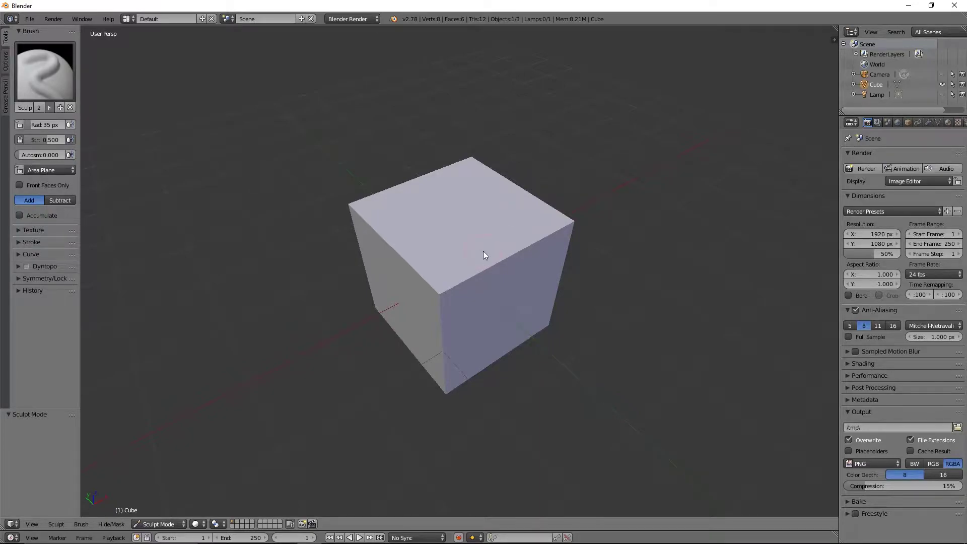
# Enter Edit Mode and subdivide the whole cube mesh four times.
pyautogui.click(171, 525)
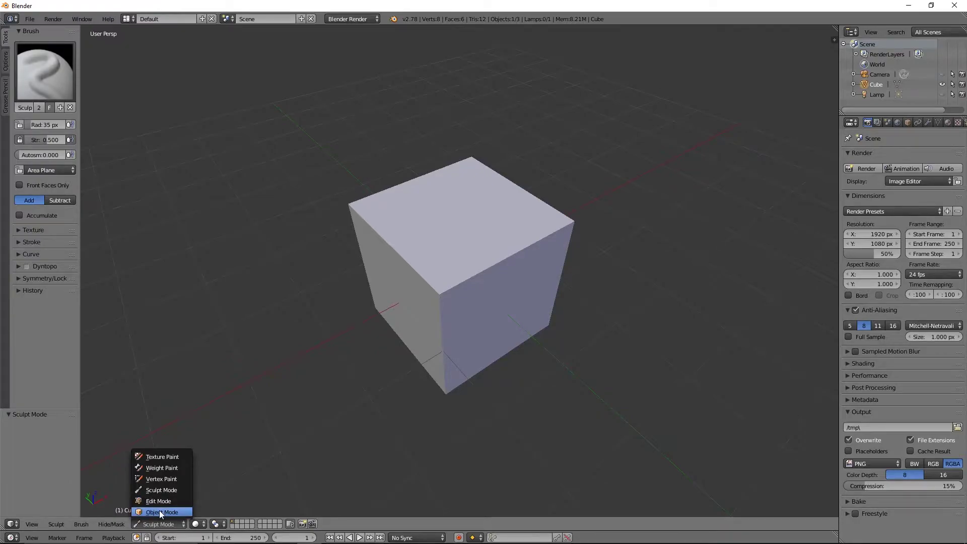
pyautogui.click(158, 502)
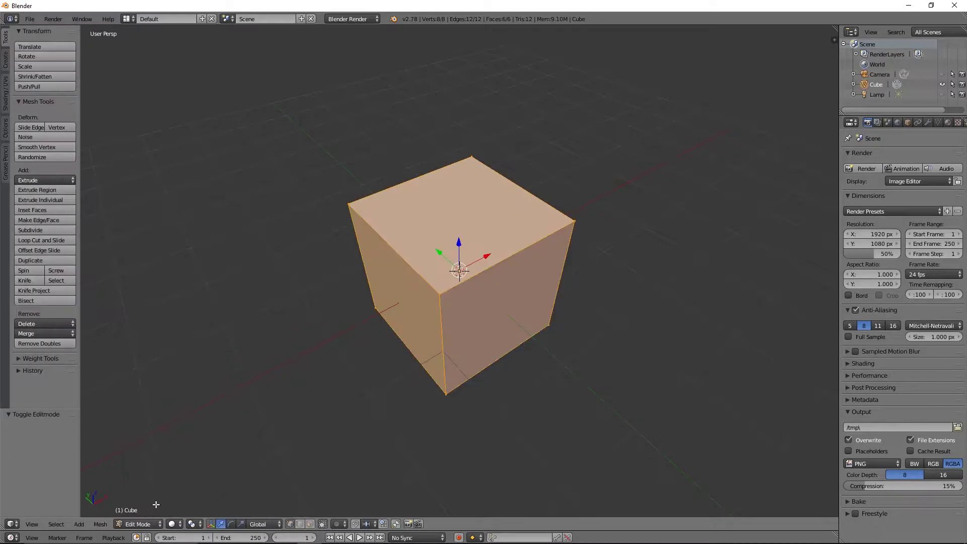
pyautogui.press('w')
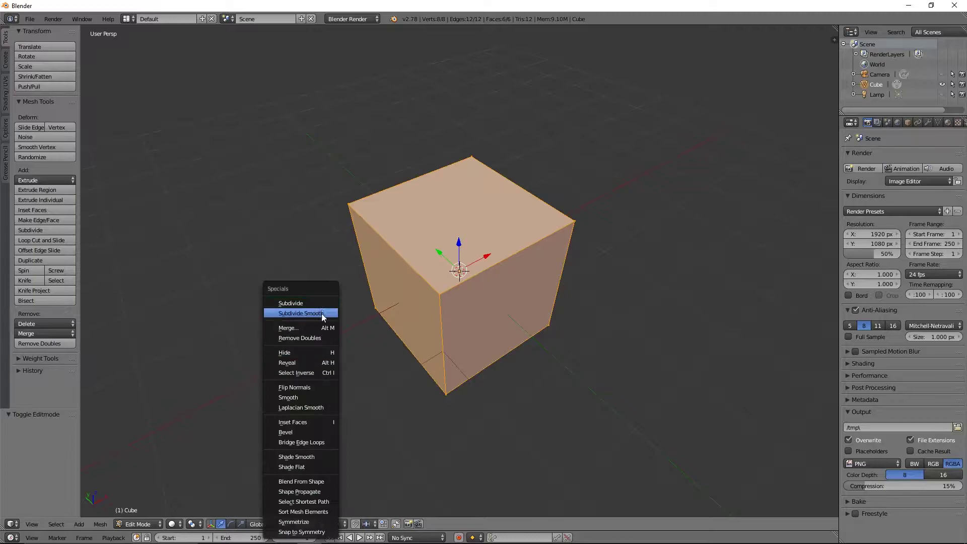
pyautogui.click(319, 301)
pyautogui.press('w')
pyautogui.click(318, 301)
pyautogui.press('w')
pyautogui.click(318, 300)
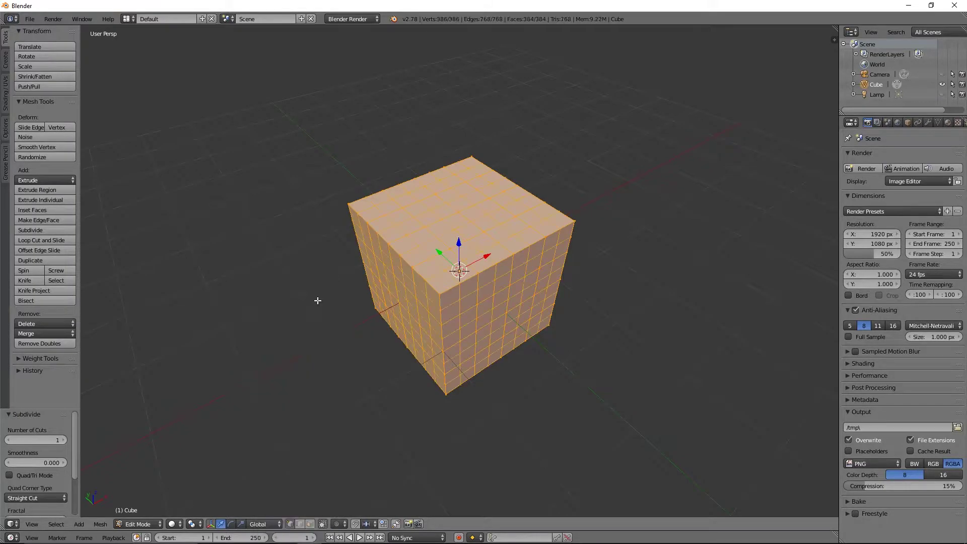
pyautogui.press('w')
pyautogui.click(318, 301)
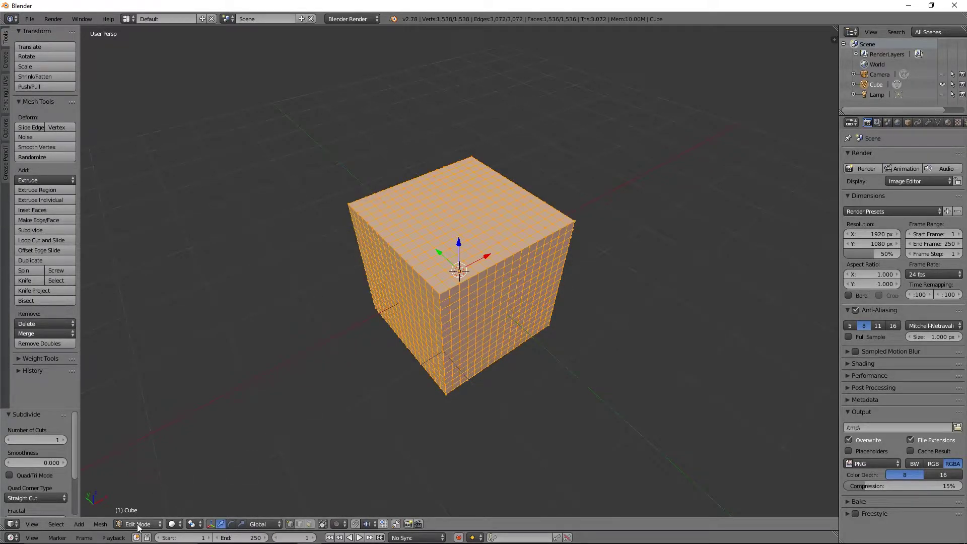
# Return the subdivided cube to Sculpt Mode and sculpt raised strokes along its upper edges and one side face.
pyautogui.click(137, 524)
pyautogui.click(141, 492)
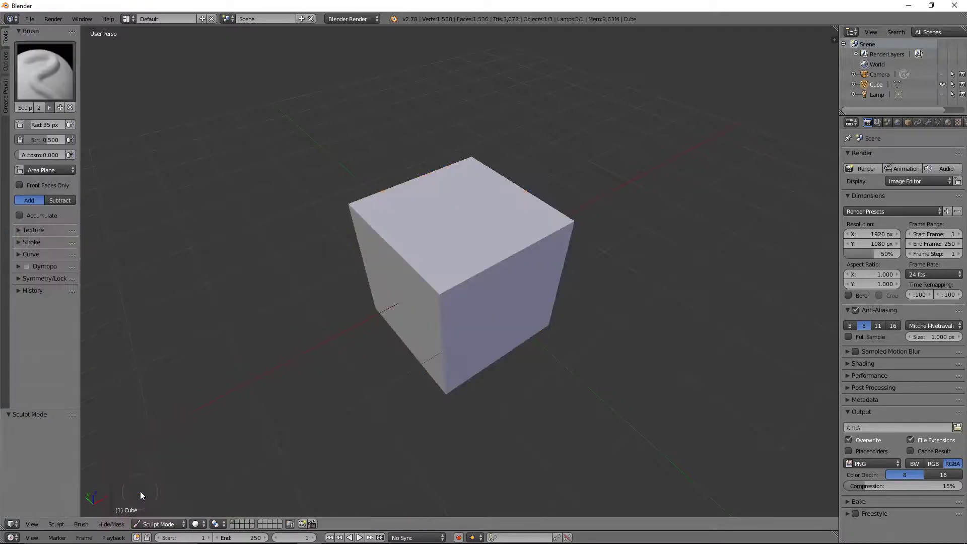
pyautogui.moveTo(542, 253)
pyautogui.mouseDown()
pyautogui.moveTo(468, 265)
pyautogui.moveTo(494, 282)
pyautogui.moveTo(384, 279)
pyautogui.moveTo(380, 246)
pyautogui.moveTo(440, 307)
pyautogui.moveTo(423, 255)
pyautogui.moveTo(514, 259)
pyautogui.mouseUp()
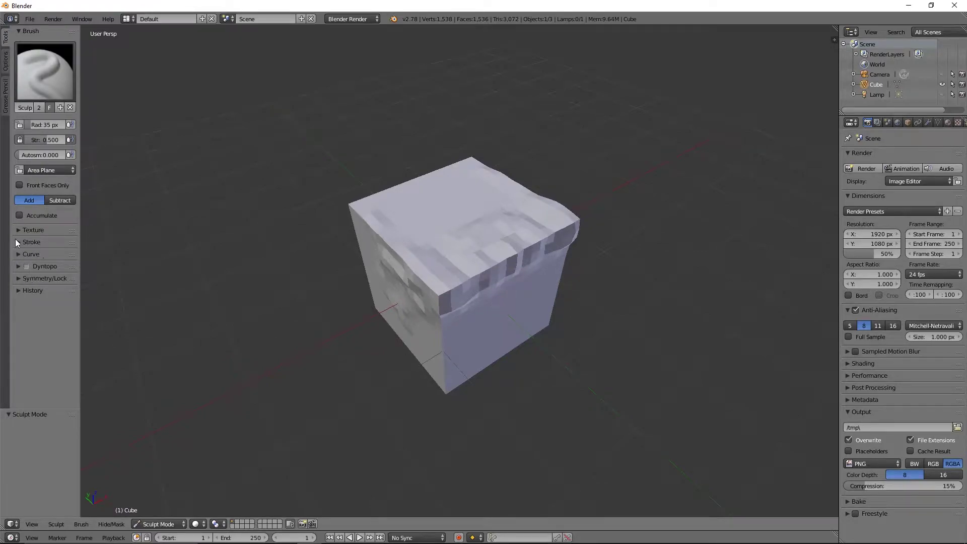
# Widen the tool shelf and turn off X mirroring in the sculpt symmetry options.
pyautogui.click(17, 279)
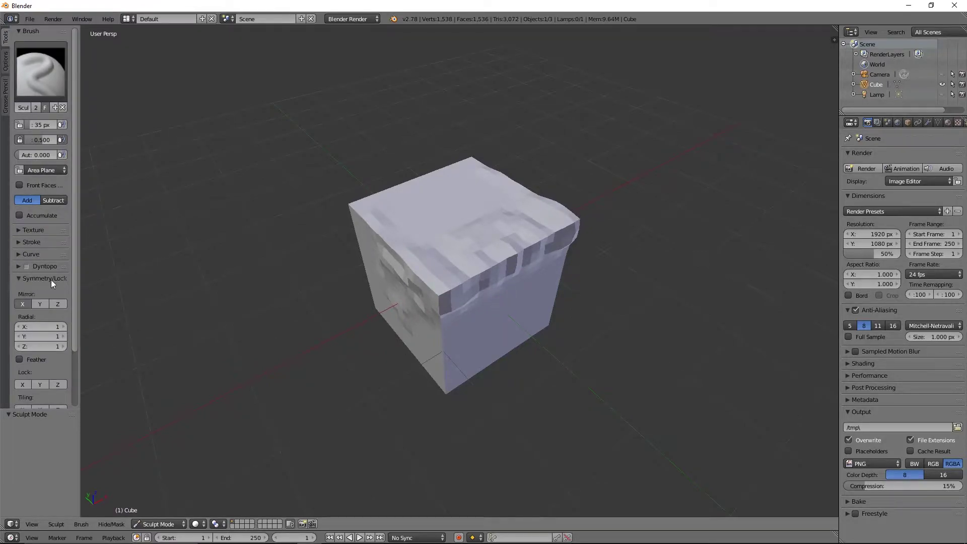
pyautogui.moveTo(75, 282); pyautogui.dragTo(103, 281)
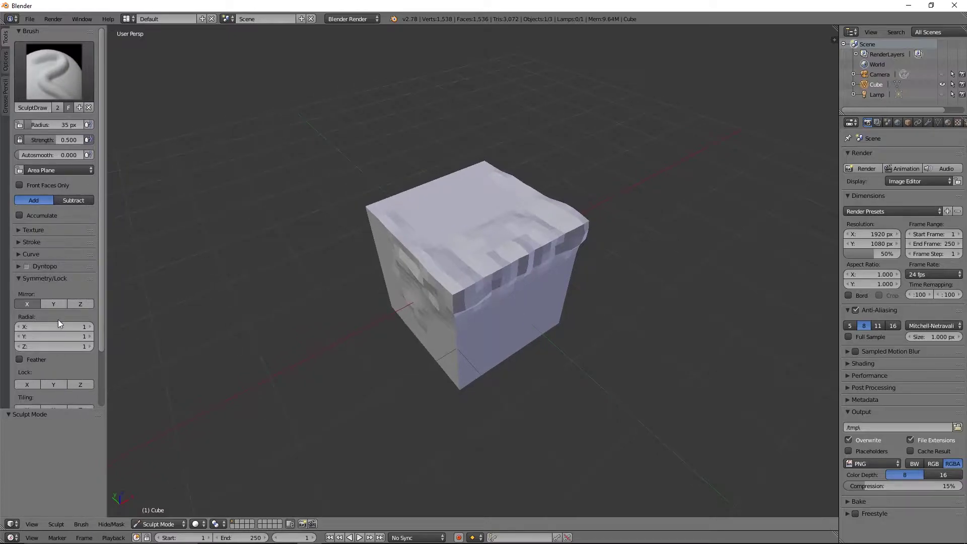
pyautogui.scroll(-2, 59, 319)
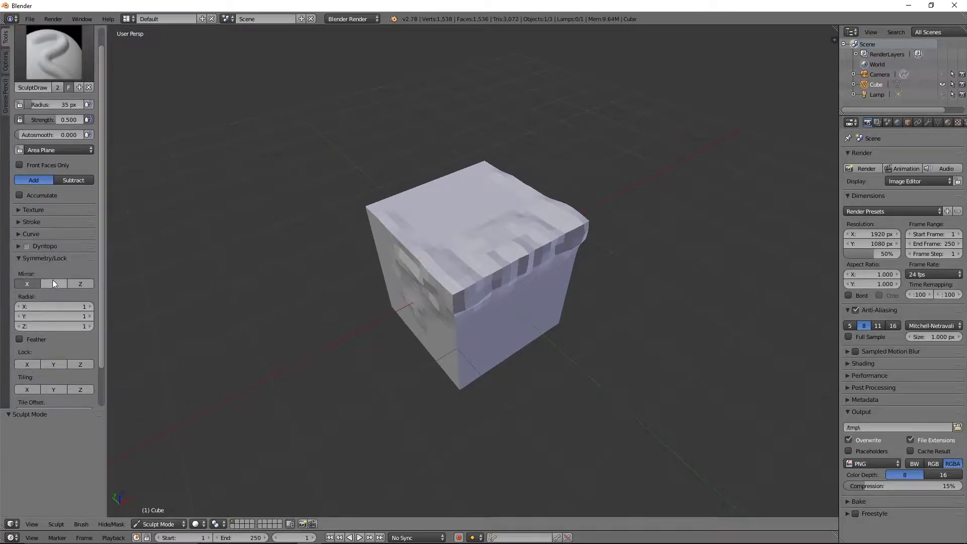
pyautogui.click(33, 283)
# Sculpt additional strokes without mirroring along the cube's upper edge and around its near corner.
pyautogui.moveTo(476, 255)
pyautogui.mouseDown()
pyautogui.moveTo(428, 277)
pyautogui.moveTo(464, 305)
pyautogui.mouseUp()
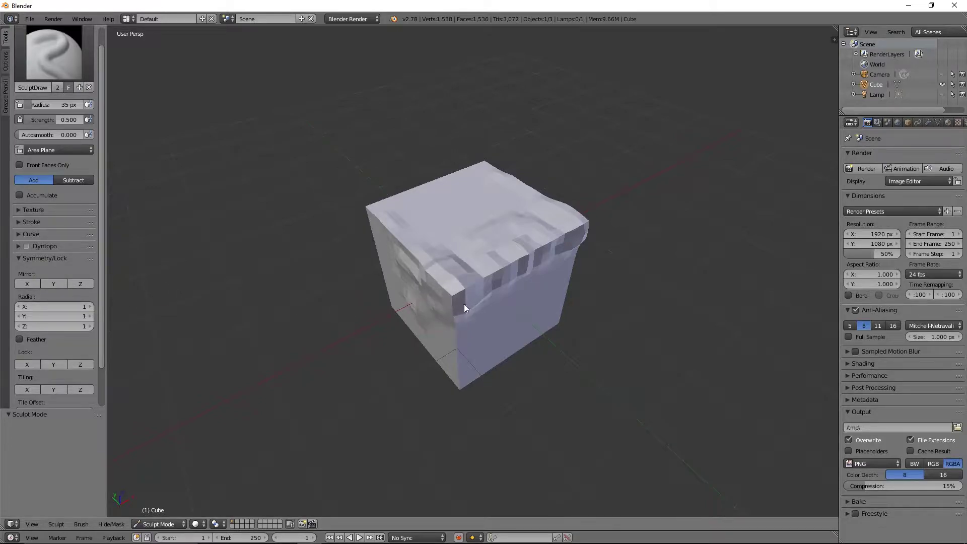
pyautogui.moveTo(471, 271)
pyautogui.mouseDown()
pyautogui.moveTo(536, 259)
pyautogui.moveTo(476, 276)
pyautogui.mouseUp()
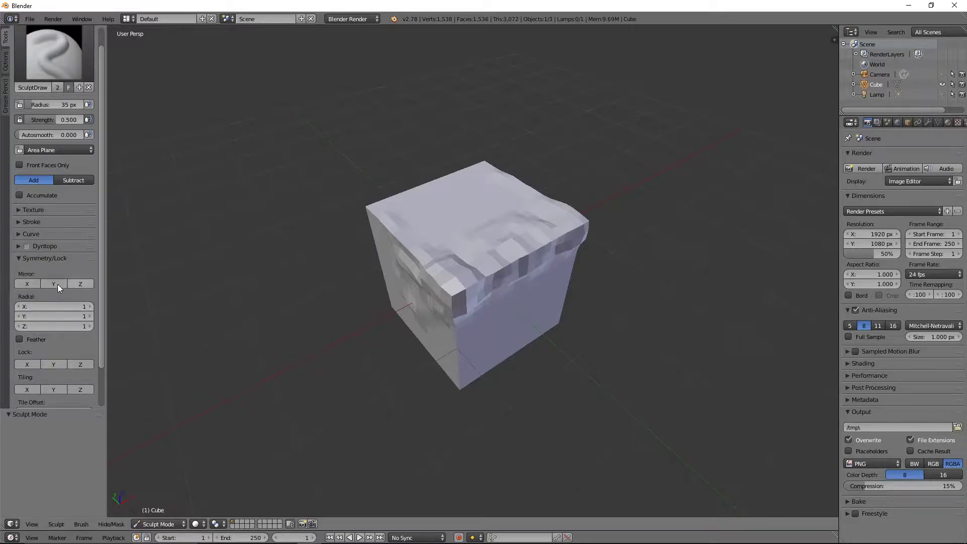
pyautogui.click(21, 258)
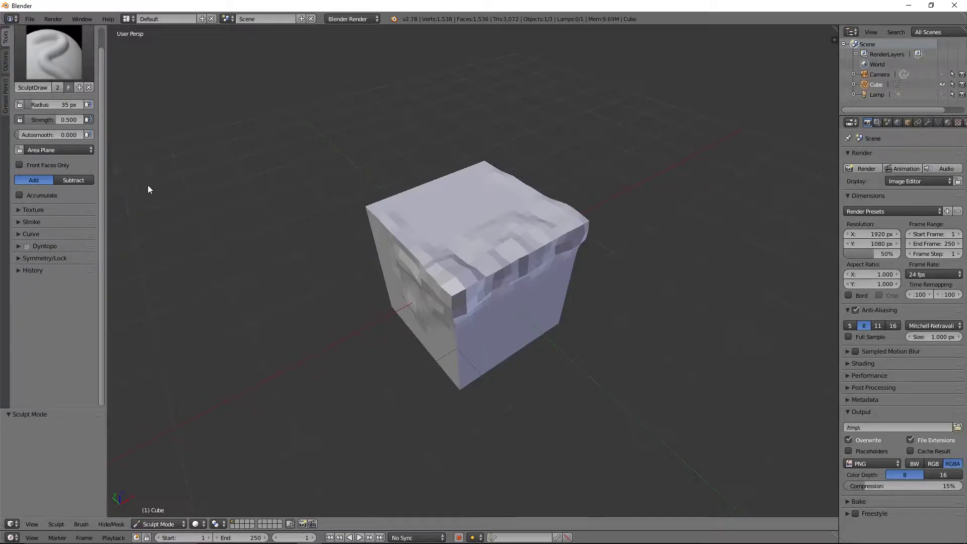
pyautogui.moveTo(510, 247)
pyautogui.mouseDown()
pyautogui.moveTo(531, 244)
pyautogui.moveTo(513, 262)
pyautogui.mouseUp()
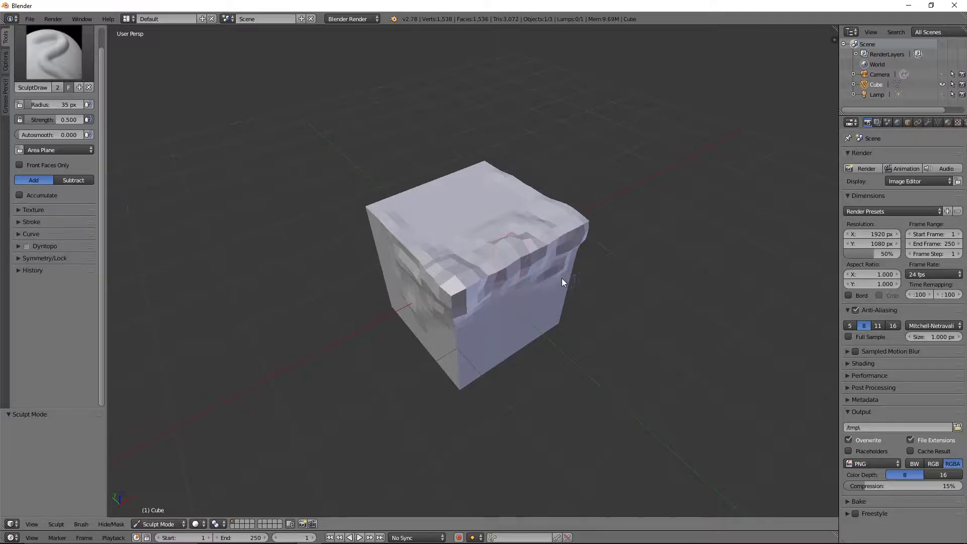
pyautogui.moveTo(561, 278); pyautogui.dragTo(597, 276, button='middle')
pyautogui.scroll(2, 603, 273)
pyautogui.scroll(1, 603, 277)
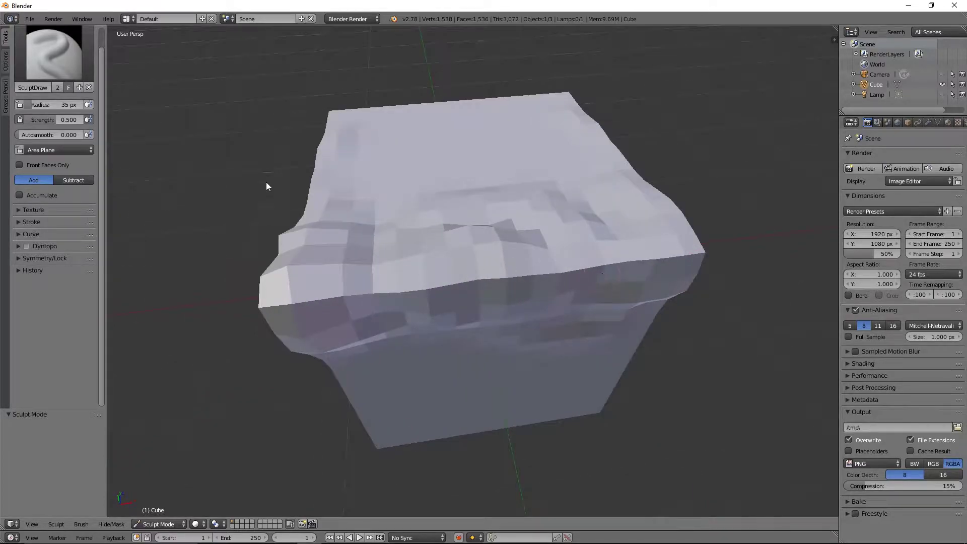
# Enable Dyntopo and sculpt a more detailed patch at the middle of the front upper edge.
pyautogui.click(18, 247)
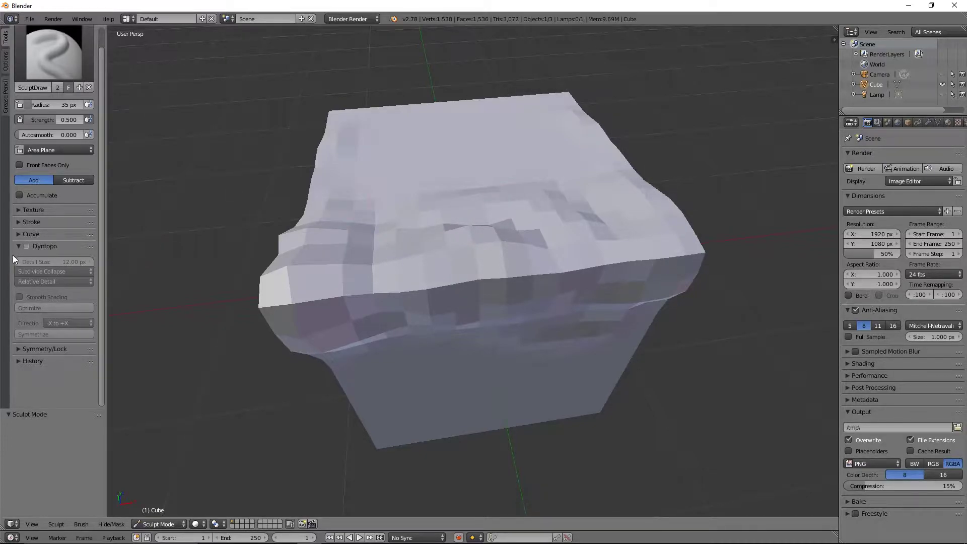
pyautogui.click(27, 246)
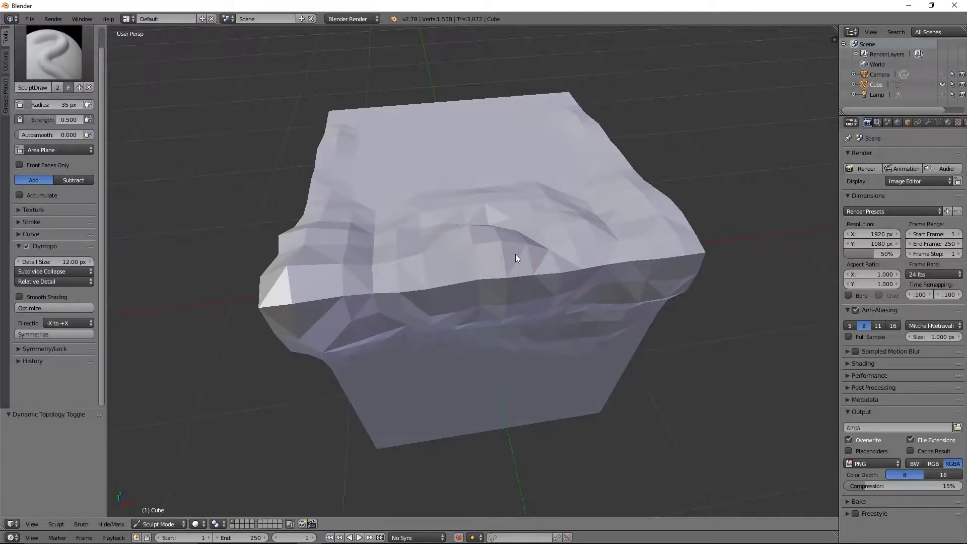
pyautogui.moveTo(506, 255)
pyautogui.mouseDown()
pyautogui.moveTo(454, 255)
pyautogui.moveTo(439, 297)
pyautogui.moveTo(528, 256)
pyautogui.moveTo(426, 262)
pyautogui.moveTo(486, 288)
pyautogui.moveTo(408, 321)
pyautogui.mouseUp()
pyautogui.scroll(8, 546, 286)
pyautogui.scroll(-4, 509, 264)
pyautogui.scroll(-5, 414, 305)
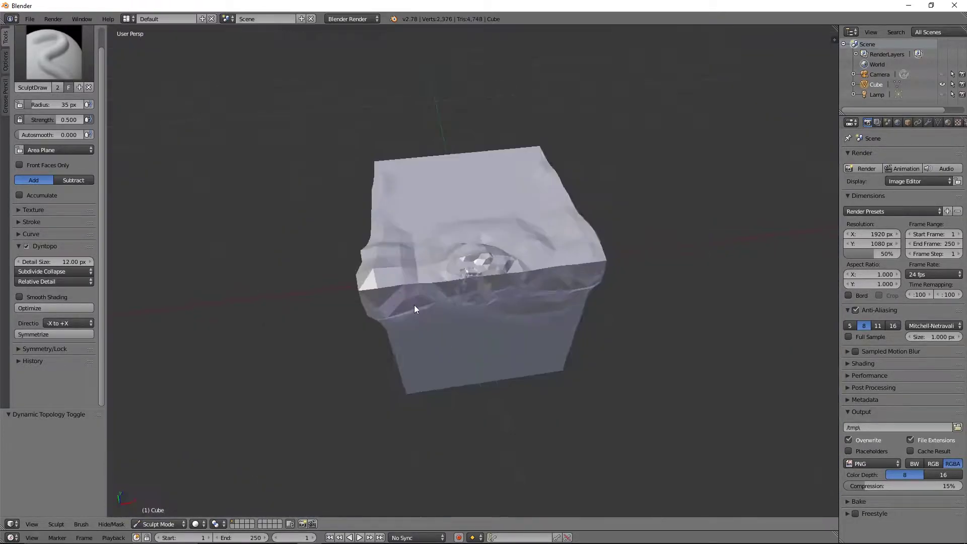
# Sculpt coarse Dyntopo strokes over the cube's top and front faces, plus a finer stroke on the front upper edge.
pyautogui.scroll(-2, 505, 290)
pyautogui.moveTo(554, 289)
pyautogui.mouseDown()
pyautogui.moveTo(509, 210)
pyautogui.moveTo(495, 300)
pyautogui.moveTo(394, 226)
pyautogui.moveTo(426, 203)
pyautogui.moveTo(503, 183)
pyautogui.mouseUp()
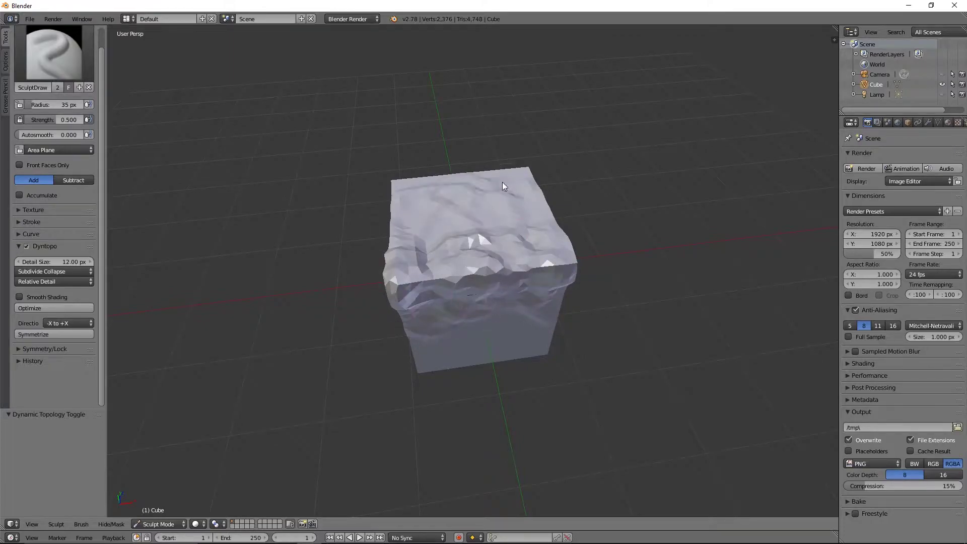
pyautogui.scroll(1, 596, 292)
pyautogui.moveTo(422, 295)
pyautogui.mouseDown()
pyautogui.moveTo(457, 322)
pyautogui.moveTo(556, 172)
pyautogui.moveTo(597, 238)
pyautogui.moveTo(536, 307)
pyautogui.mouseUp()
pyautogui.scroll(5, 536, 307)
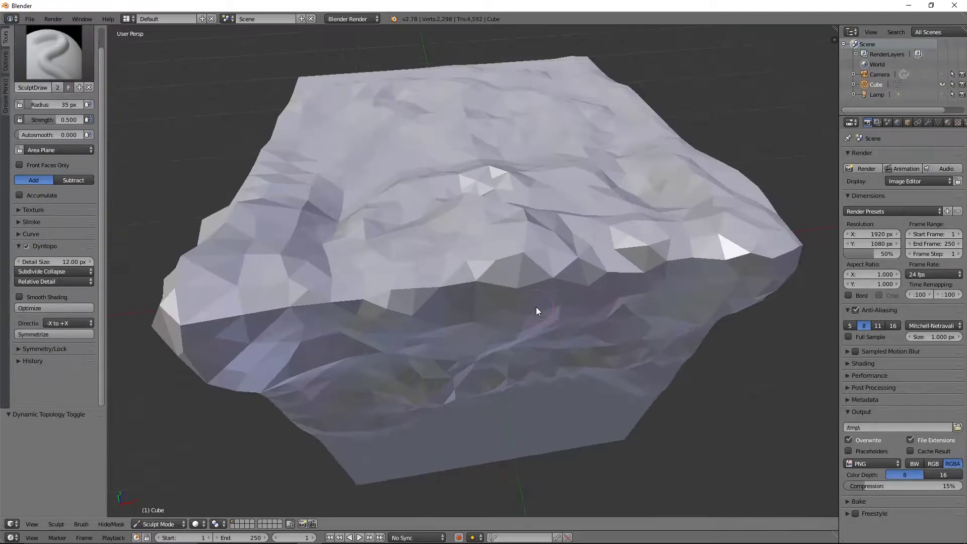
pyautogui.moveTo(429, 271); pyautogui.dragTo(407, 278)
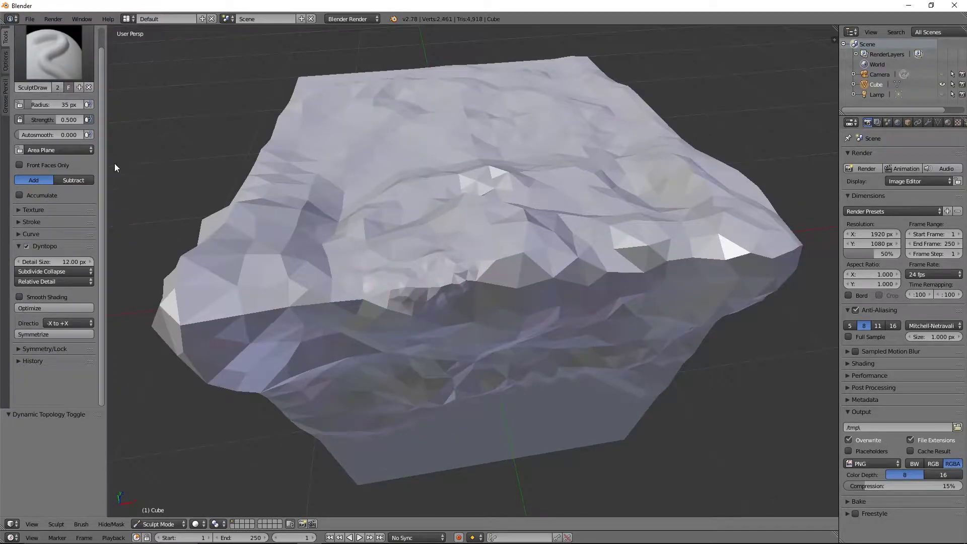
# Extend the fine sculpted detail along the front upper edge, using brush strength 0.959 and then 0.289.
pyautogui.moveTo(56, 123); pyautogui.dragTo(91, 123)
pyautogui.moveTo(348, 297)
pyautogui.mouseDown()
pyautogui.moveTo(394, 280)
pyautogui.moveTo(349, 295)
pyautogui.mouseUp()
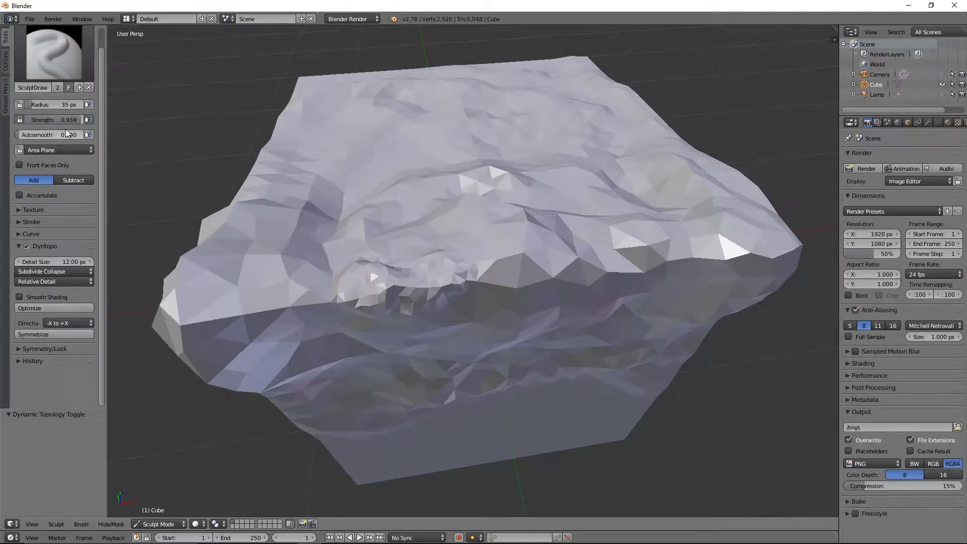
pyautogui.moveTo(71, 120); pyautogui.dragTo(24, 120)
pyautogui.moveTo(358, 261); pyautogui.dragTo(333, 304)
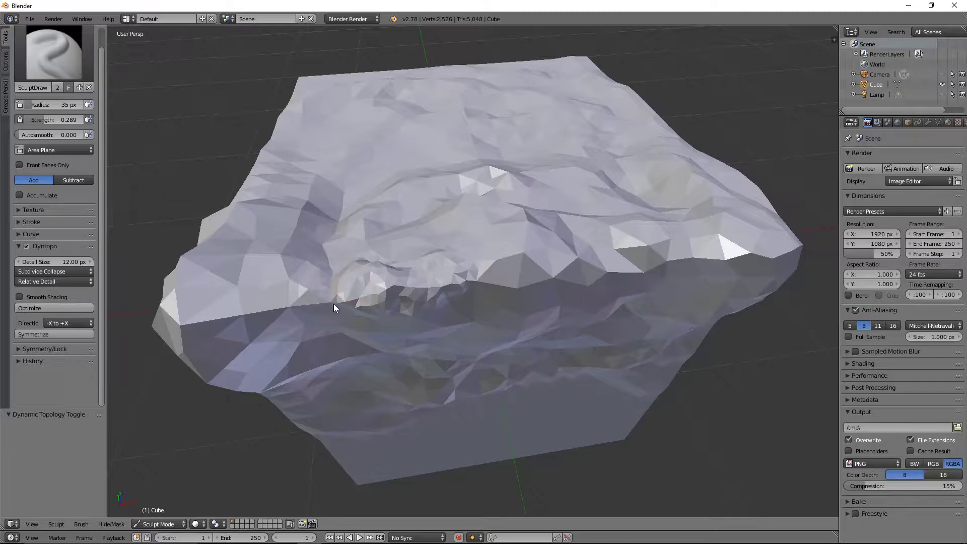
# Set the brush radius to 328 px and sculpt broad strokes over the cube's faces and a vertical edge.
pyautogui.moveTo(35, 107); pyautogui.dragTo(69, 108)
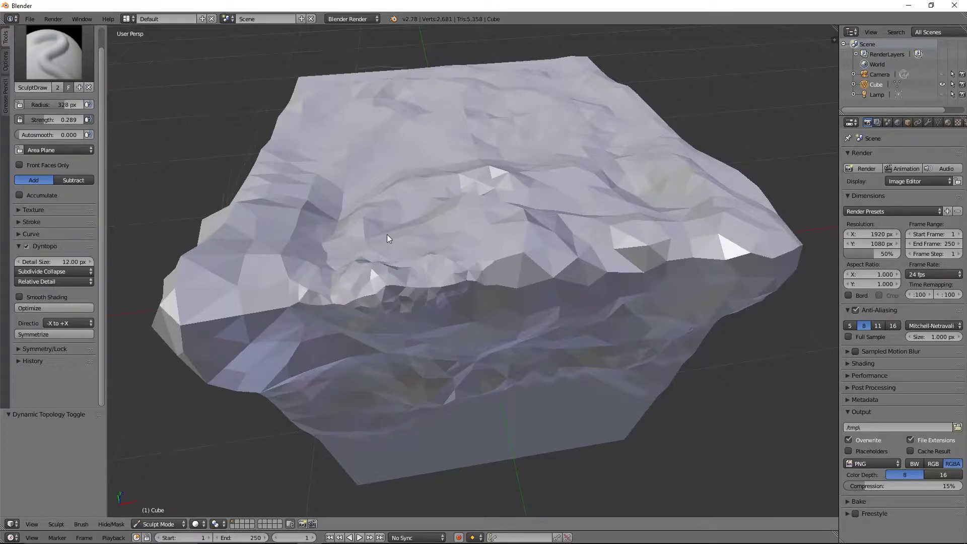
pyautogui.moveTo(370, 265)
pyautogui.mouseDown()
pyautogui.moveTo(369, 234)
pyautogui.moveTo(294, 309)
pyautogui.moveTo(448, 161)
pyautogui.moveTo(606, 291)
pyautogui.moveTo(567, 400)
pyautogui.mouseUp()
pyautogui.scroll(-5, 433, 324)
pyautogui.moveTo(470, 344); pyautogui.dragTo(524, 292, button='middle')
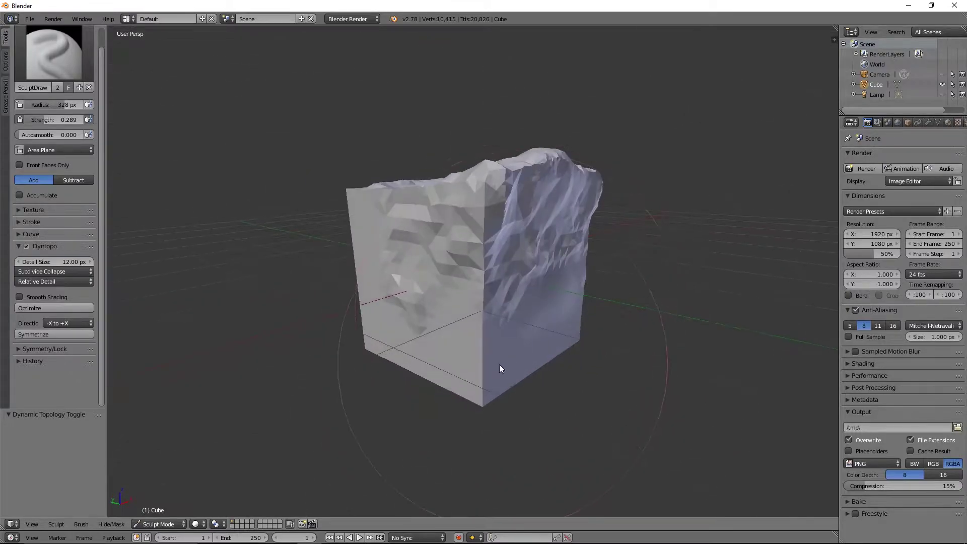
pyautogui.moveTo(500, 364)
pyautogui.mouseDown()
pyautogui.moveTo(516, 398)
pyautogui.moveTo(453, 297)
pyautogui.mouseUp()
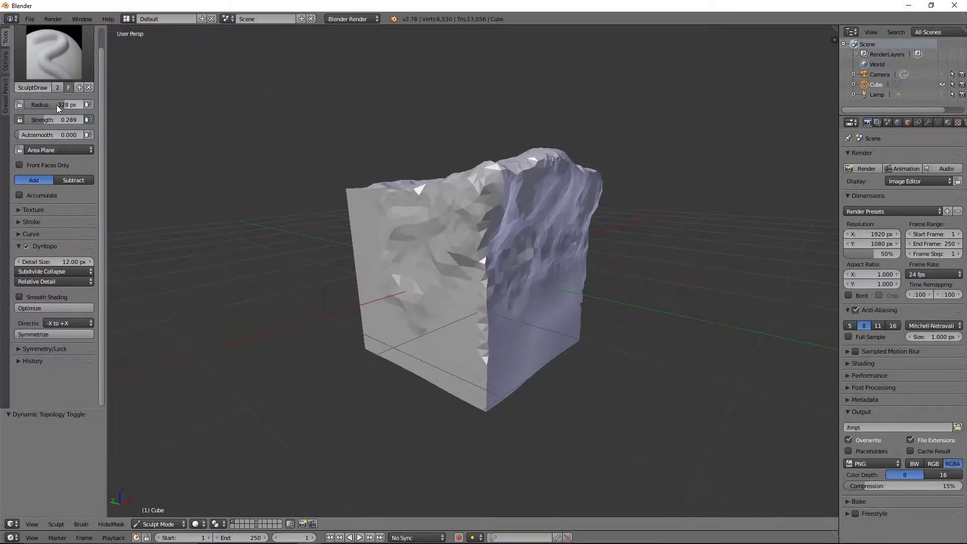
# Set the brush radius to 182 px and raise large rounded bulges around the cube's upper edges with the Blob brush.
pyautogui.moveTo(56, 105); pyautogui.dragTo(31, 105)
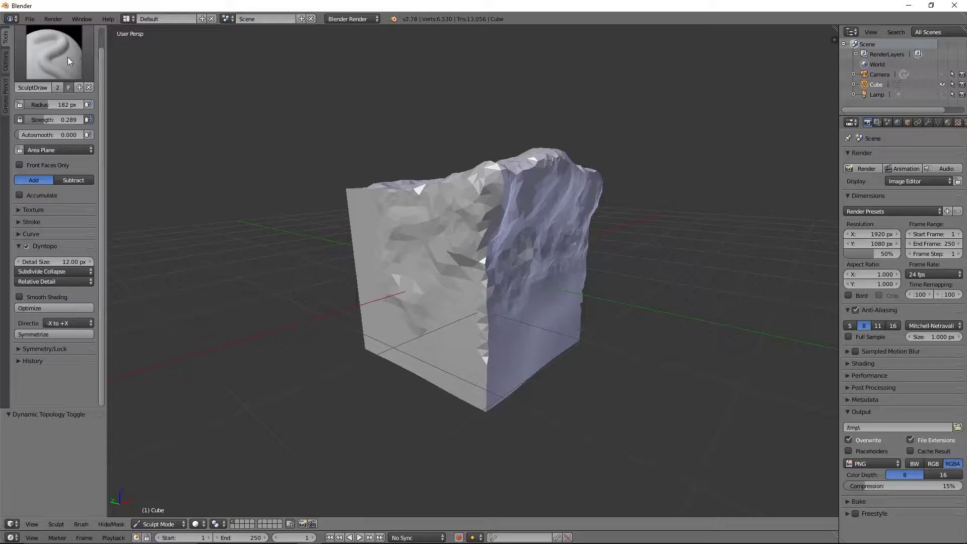
pyautogui.click(48, 76)
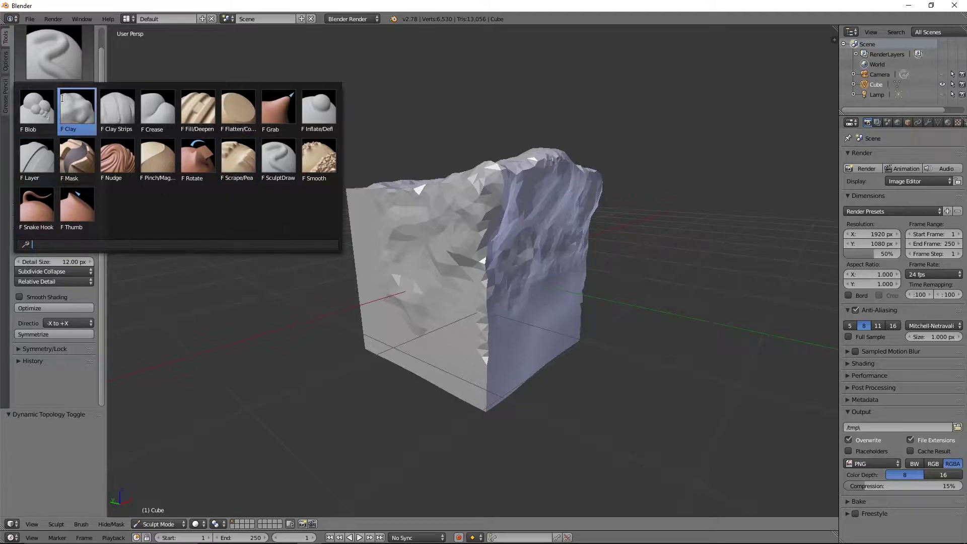
pyautogui.click(36, 108)
pyautogui.moveTo(500, 240)
pyautogui.mouseDown()
pyautogui.moveTo(466, 203)
pyautogui.moveTo(446, 272)
pyautogui.mouseUp()
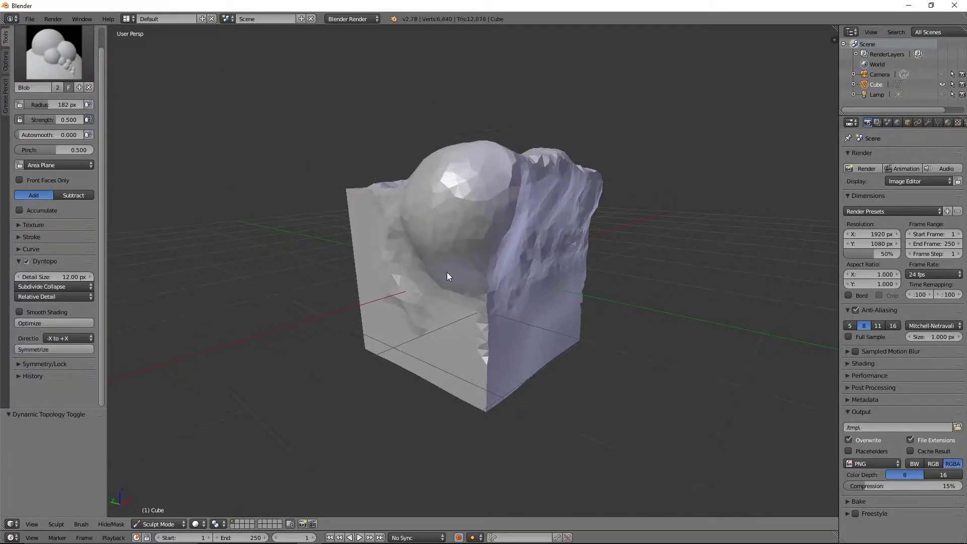
pyautogui.moveTo(446, 272); pyautogui.dragTo(515, 258, button='middle')
pyautogui.moveTo(549, 218)
pyautogui.mouseDown()
pyautogui.moveTo(528, 216)
pyautogui.moveTo(473, 307)
pyautogui.mouseUp()
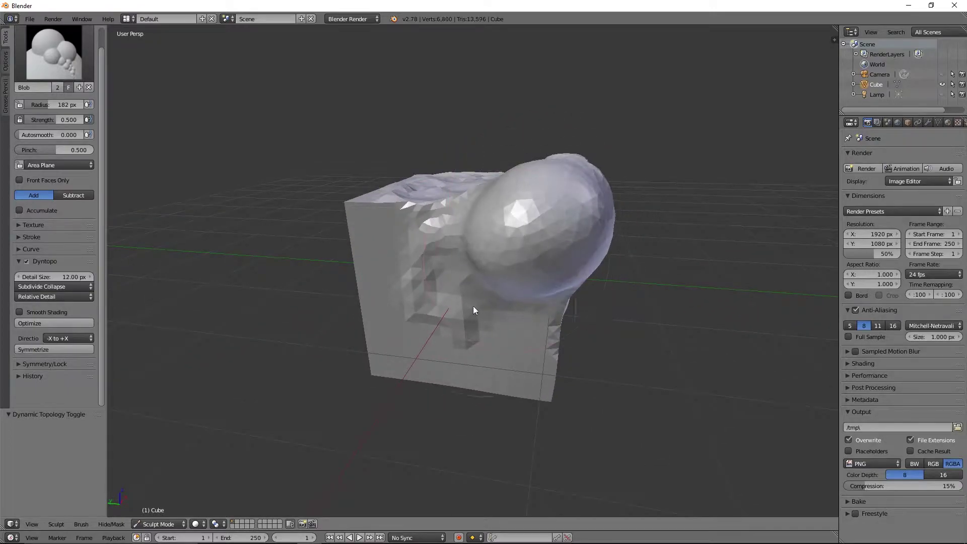
pyautogui.moveTo(472, 307); pyautogui.dragTo(488, 318, button='middle')
pyautogui.moveTo(375, 226)
pyautogui.mouseDown(button='middle')
pyautogui.moveTo(404, 253)
pyautogui.moveTo(549, 283)
pyautogui.mouseUp(button='middle')
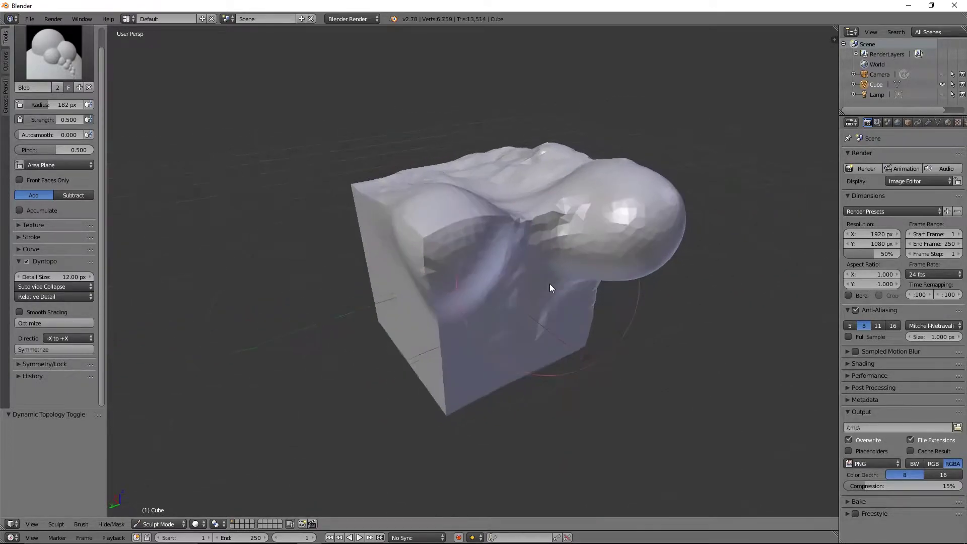
# Switch the Blob brush to Subtract and carve round hollows into the cube's upper corner and adjoining side face.
pyautogui.click(84, 197)
pyautogui.moveTo(497, 310)
pyautogui.mouseDown()
pyautogui.moveTo(464, 244)
pyautogui.moveTo(437, 262)
pyautogui.moveTo(461, 222)
pyautogui.mouseUp()
pyautogui.moveTo(461, 221)
pyautogui.mouseDown(button='middle')
pyautogui.moveTo(455, 274)
pyautogui.moveTo(582, 228)
pyautogui.mouseUp(button='middle')
pyautogui.moveTo(469, 252)
pyautogui.mouseDown()
pyautogui.moveTo(439, 222)
pyautogui.moveTo(447, 249)
pyautogui.mouseUp()
pyautogui.moveTo(447, 249)
pyautogui.mouseDown(button='middle')
pyautogui.moveTo(604, 270)
pyautogui.moveTo(524, 268)
pyautogui.mouseUp(button='middle')
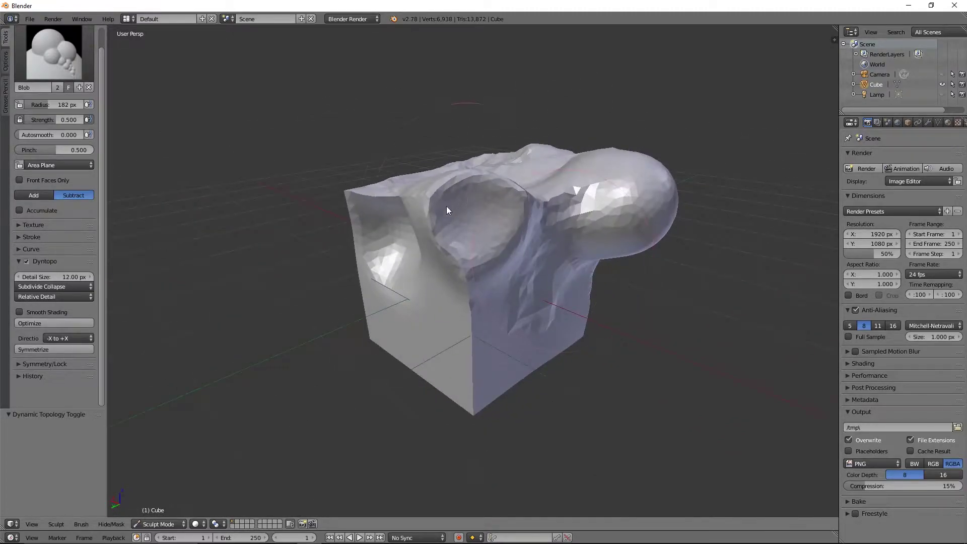
pyautogui.moveTo(447, 207); pyautogui.dragTo(447, 297)
# Select the Clay brush and build up the surface from the hollowed corner across to the large bulge.
pyautogui.click(66, 56)
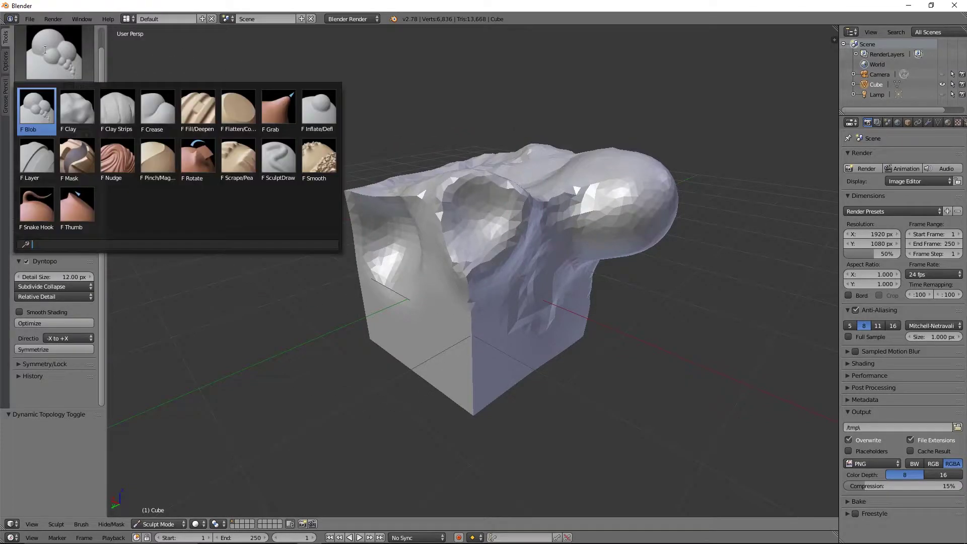
pyautogui.click(96, 116)
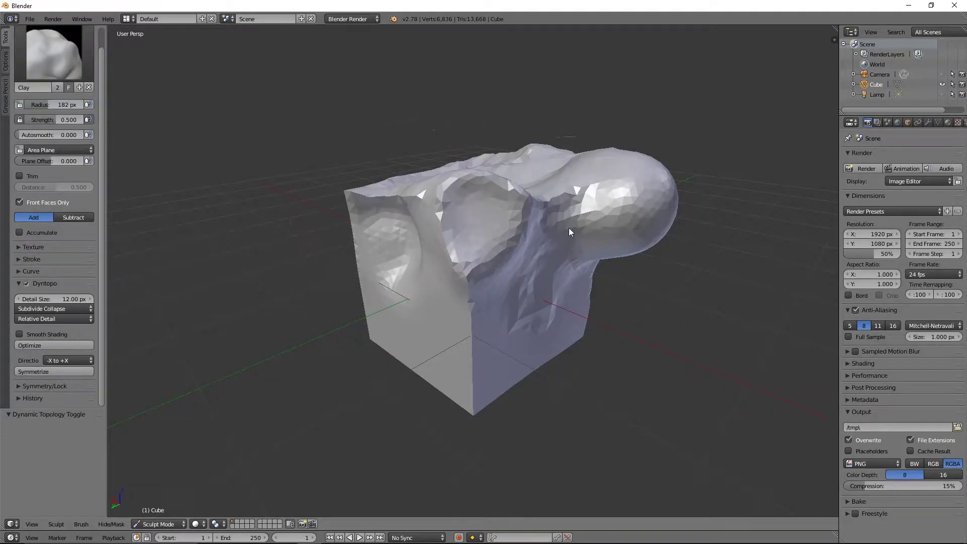
pyautogui.click(52, 77)
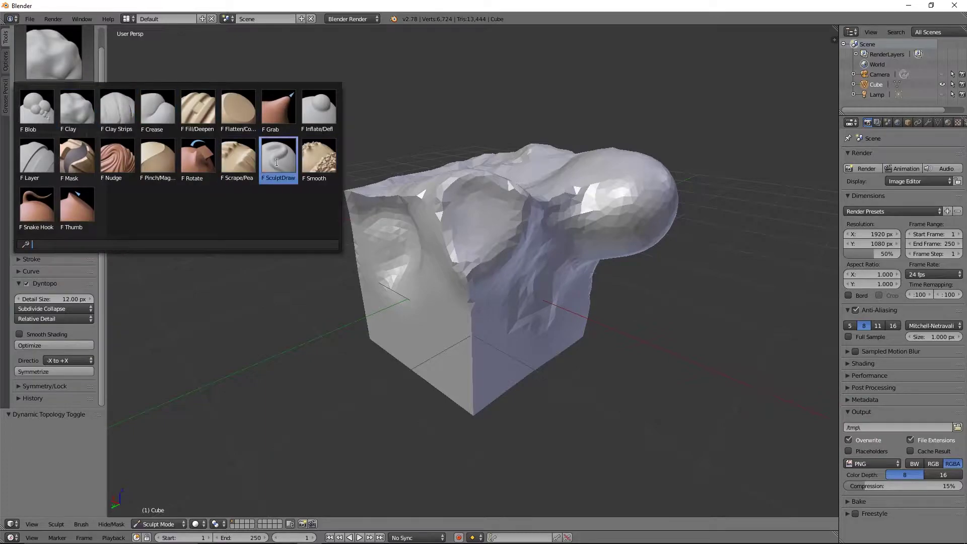
pyautogui.click(68, 108)
pyautogui.moveTo(453, 222)
pyautogui.mouseDown()
pyautogui.moveTo(397, 243)
pyautogui.moveTo(602, 244)
pyautogui.moveTo(586, 202)
pyautogui.moveTo(607, 189)
pyautogui.mouseUp()
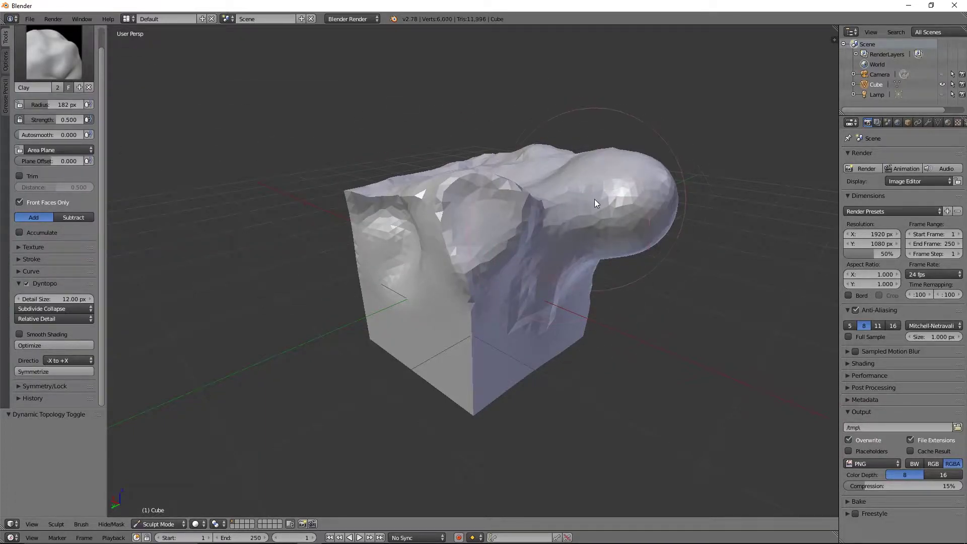
# Select the Clay Strips brush and layer broad strokes over the side faces, the hollowed corner and the vertical edge.
pyautogui.click(71, 50)
pyautogui.click(117, 102)
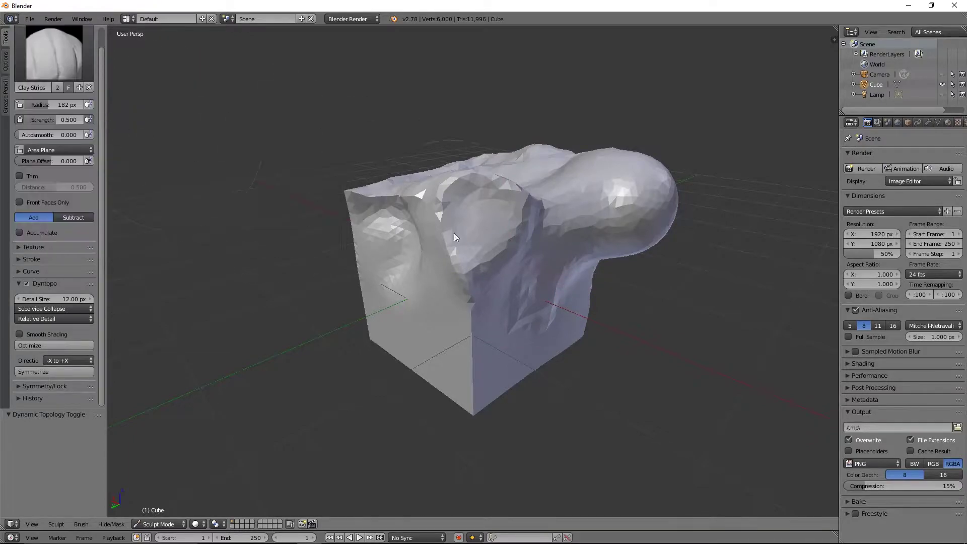
pyautogui.moveTo(454, 233)
pyautogui.mouseDown()
pyautogui.moveTo(538, 276)
pyautogui.moveTo(408, 283)
pyautogui.moveTo(392, 273)
pyautogui.mouseUp()
pyautogui.scroll(3, 392, 274)
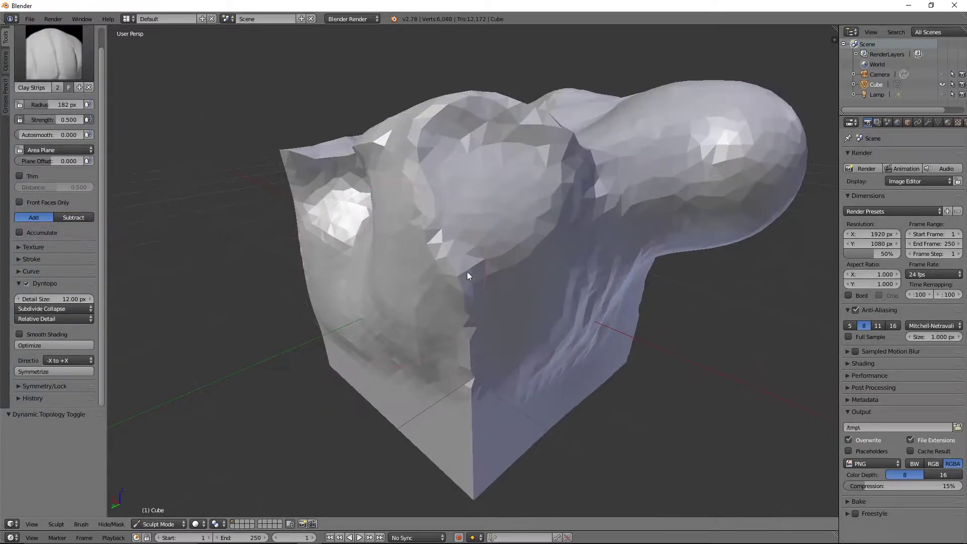
pyautogui.moveTo(467, 271)
pyautogui.mouseDown()
pyautogui.moveTo(415, 201)
pyautogui.moveTo(306, 204)
pyautogui.moveTo(434, 152)
pyautogui.moveTo(455, 211)
pyautogui.moveTo(410, 226)
pyautogui.moveTo(447, 216)
pyautogui.moveTo(468, 290)
pyautogui.moveTo(479, 355)
pyautogui.moveTo(472, 492)
pyautogui.moveTo(472, 210)
pyautogui.moveTo(474, 472)
pyautogui.moveTo(467, 216)
pyautogui.moveTo(482, 310)
pyautogui.mouseUp()
# Select the Crease brush and carve into the sculpted upper part of the cube.
pyautogui.click(50, 68)
pyautogui.click(153, 114)
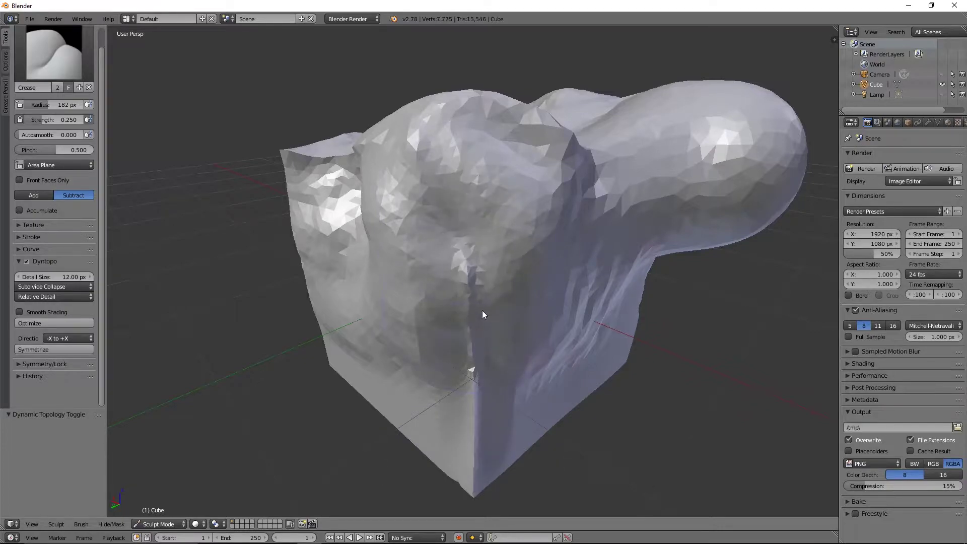
pyautogui.moveTo(499, 313); pyautogui.dragTo(577, 299, button='middle')
pyautogui.moveTo(663, 176)
pyautogui.mouseDown(button='middle')
pyautogui.moveTo(663, 195)
pyautogui.moveTo(531, 283)
pyautogui.mouseUp(button='middle')
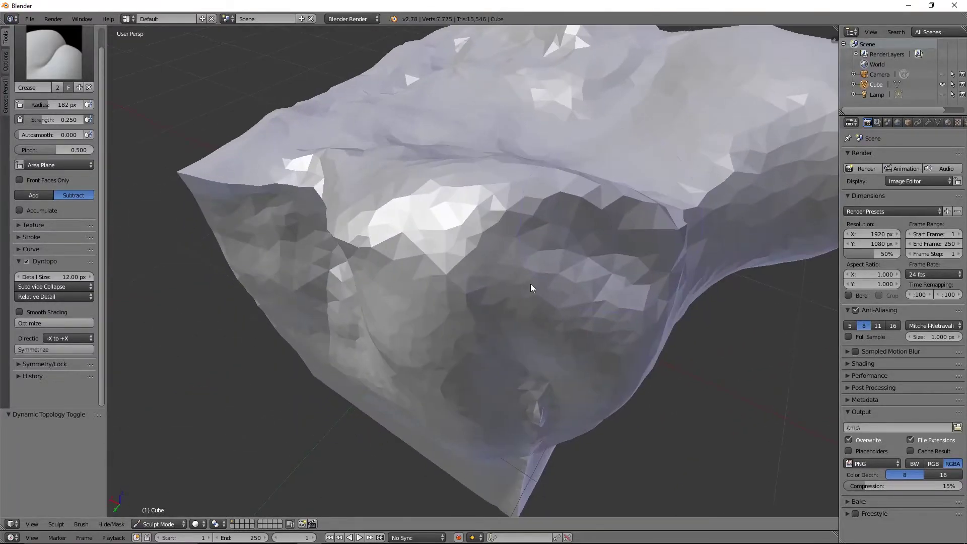
pyautogui.scroll(-4, 508, 318)
pyautogui.moveTo(497, 327)
pyautogui.mouseDown()
pyautogui.moveTo(500, 226)
pyautogui.moveTo(496, 254)
pyautogui.mouseUp()
# Select the Fill/Deepen brush and fill the dents across the top face and its front edge.
pyautogui.click(54, 53)
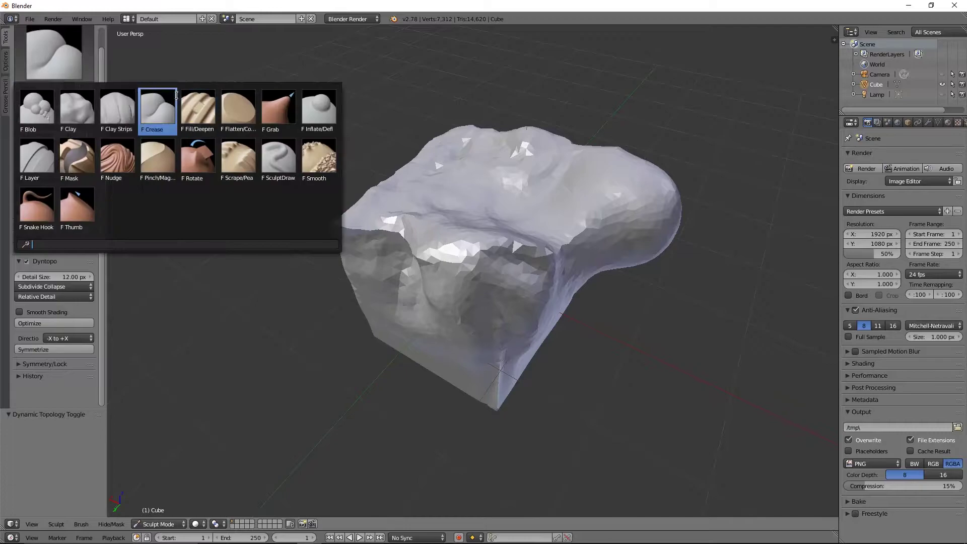
pyautogui.click(195, 108)
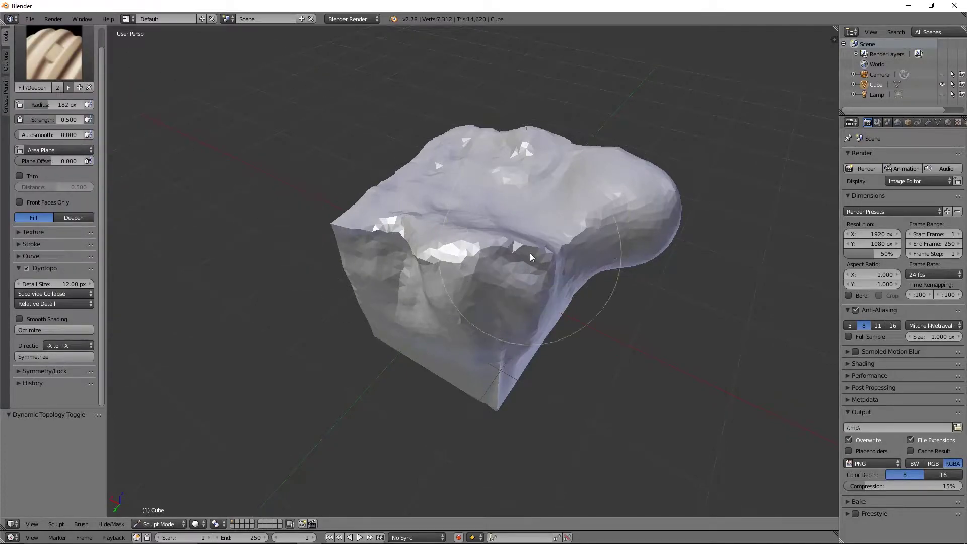
pyautogui.moveTo(452, 176)
pyautogui.mouseDown()
pyautogui.moveTo(476, 192)
pyautogui.moveTo(404, 302)
pyautogui.moveTo(413, 258)
pyautogui.mouseUp()
# Set the brush radius to 109 px and fill the uneven areas of the sculpted side face.
pyautogui.moveTo(77, 103); pyautogui.dragTo(23, 104)
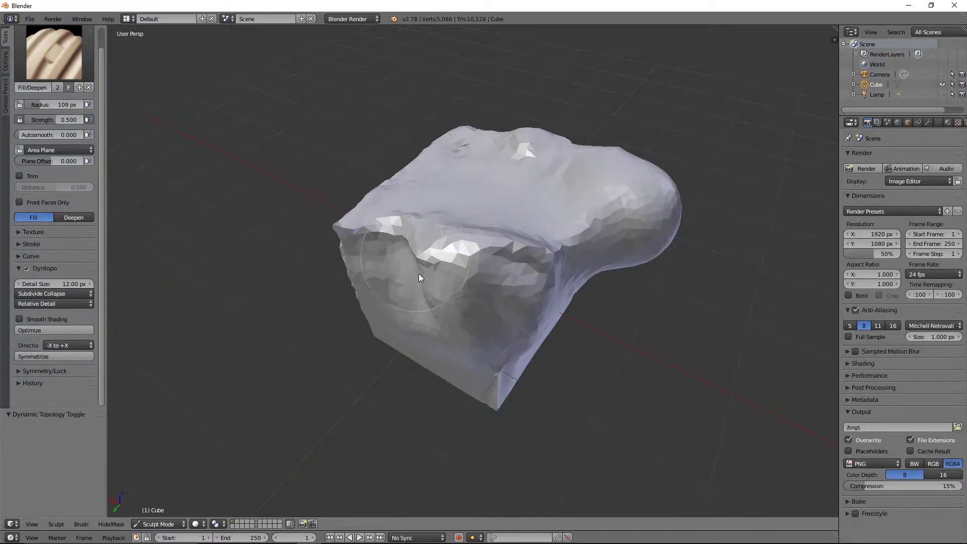
pyautogui.scroll(2, 472, 249)
pyautogui.moveTo(472, 249); pyautogui.dragTo(550, 212, button='middle')
pyautogui.moveTo(426, 199); pyautogui.dragTo(464, 211)
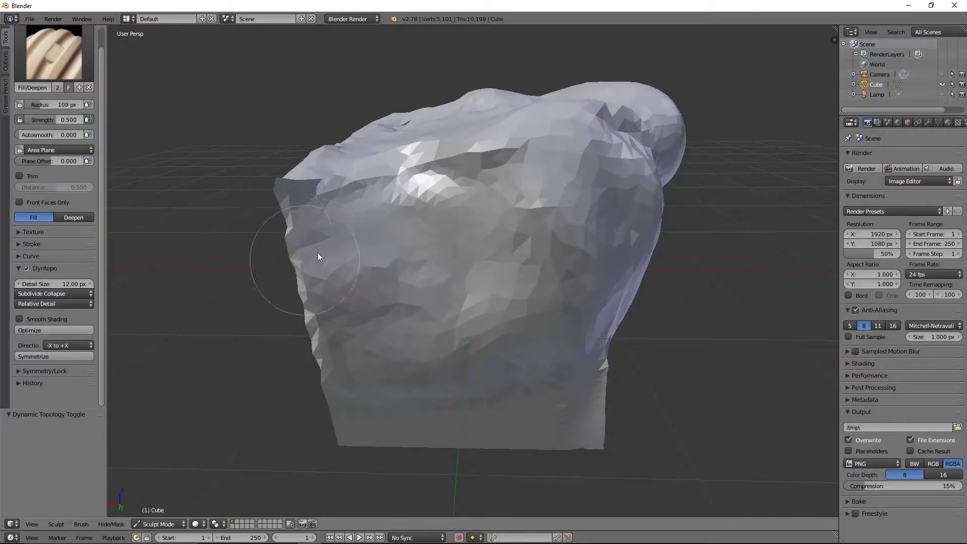
pyautogui.moveTo(318, 252); pyautogui.dragTo(336, 197)
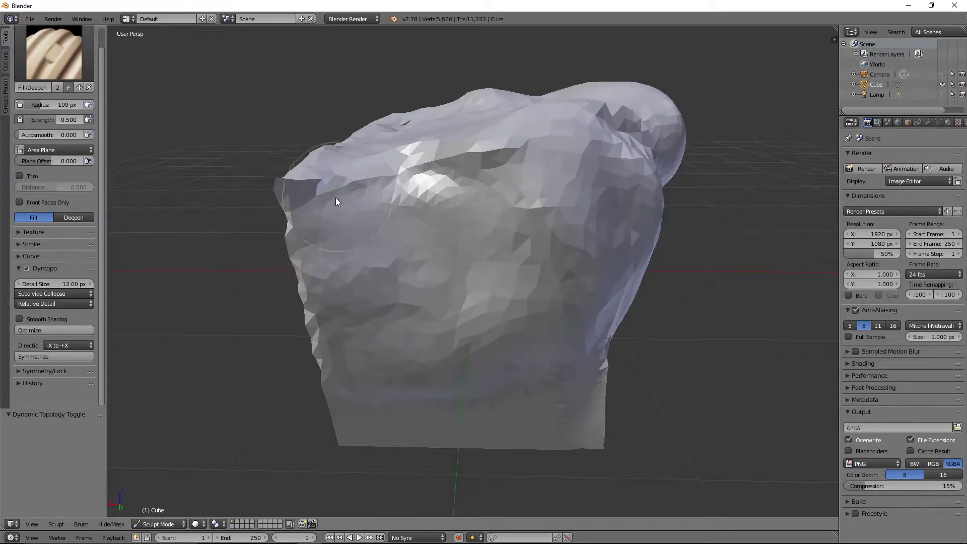
# Switch the Fill/Deepen brush to Deepen and stroke over the middle of the side face.
pyautogui.click(78, 216)
pyautogui.click(39, 215)
pyautogui.click(80, 218)
pyautogui.moveTo(467, 283); pyautogui.dragTo(452, 240)
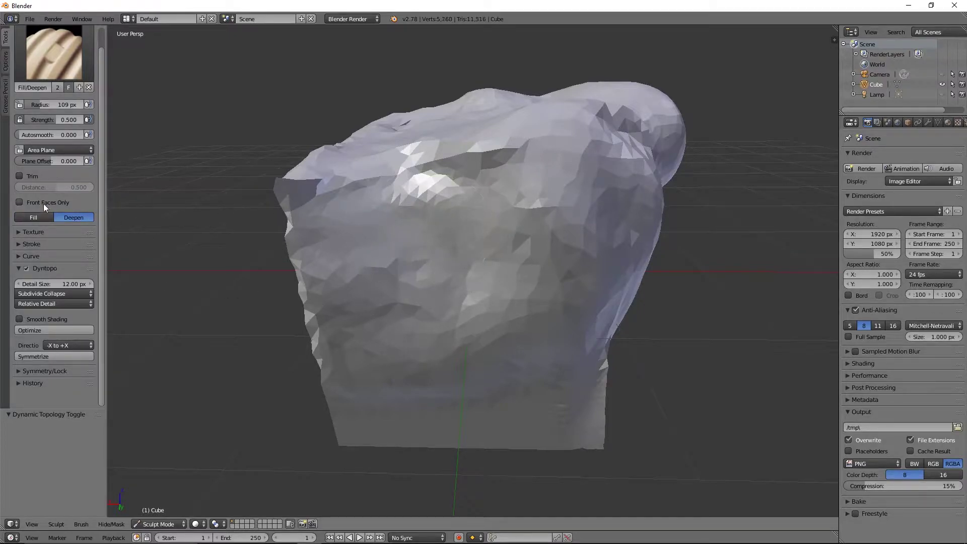
# Select the Flatten/Contrast brush and flatten the rough side face from its upper edge down to the base.
pyautogui.click(78, 56)
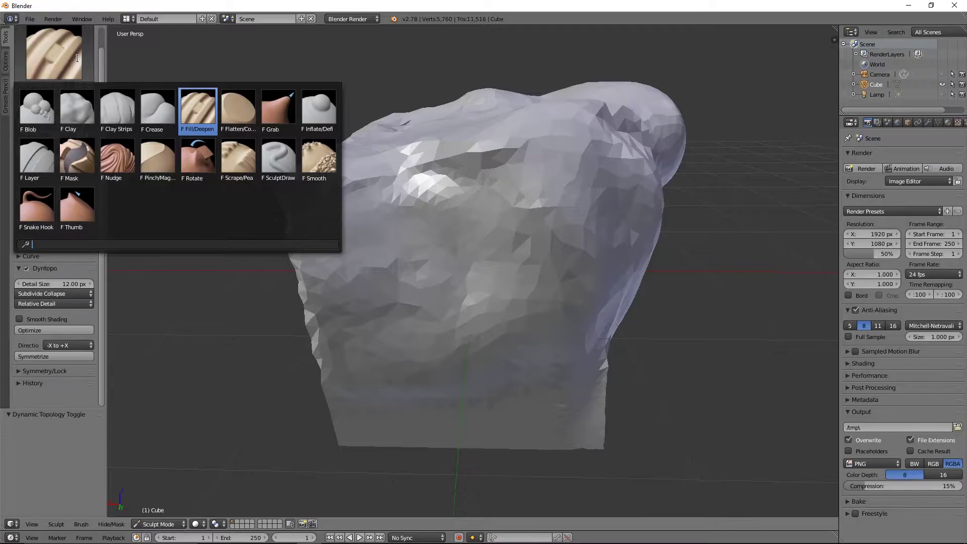
pyautogui.click(237, 113)
pyautogui.moveTo(479, 210)
pyautogui.mouseDown()
pyautogui.moveTo(446, 184)
pyautogui.moveTo(429, 201)
pyautogui.mouseUp()
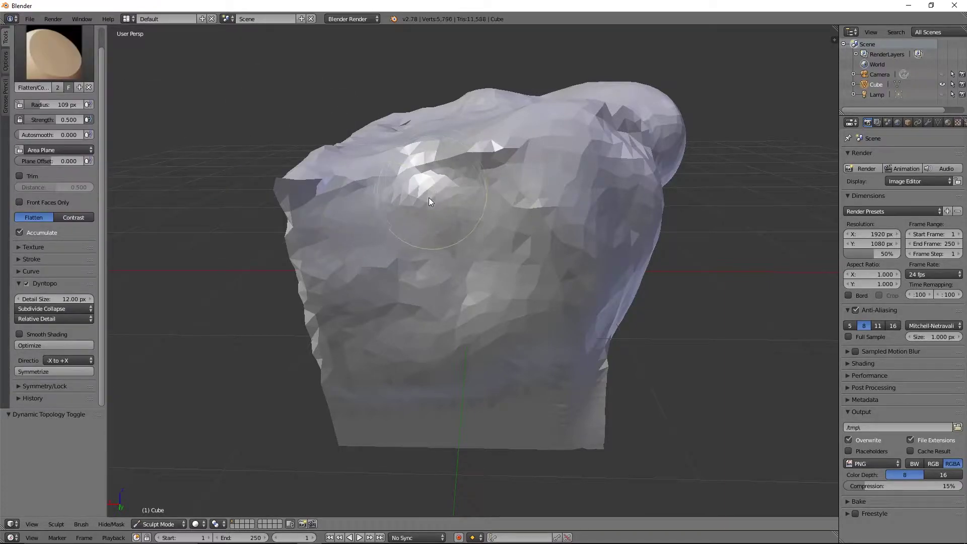
pyautogui.click(35, 46)
pyautogui.moveTo(415, 237)
pyautogui.mouseDown()
pyautogui.moveTo(566, 227)
pyautogui.moveTo(303, 183)
pyautogui.moveTo(596, 249)
pyautogui.moveTo(374, 347)
pyautogui.mouseUp()
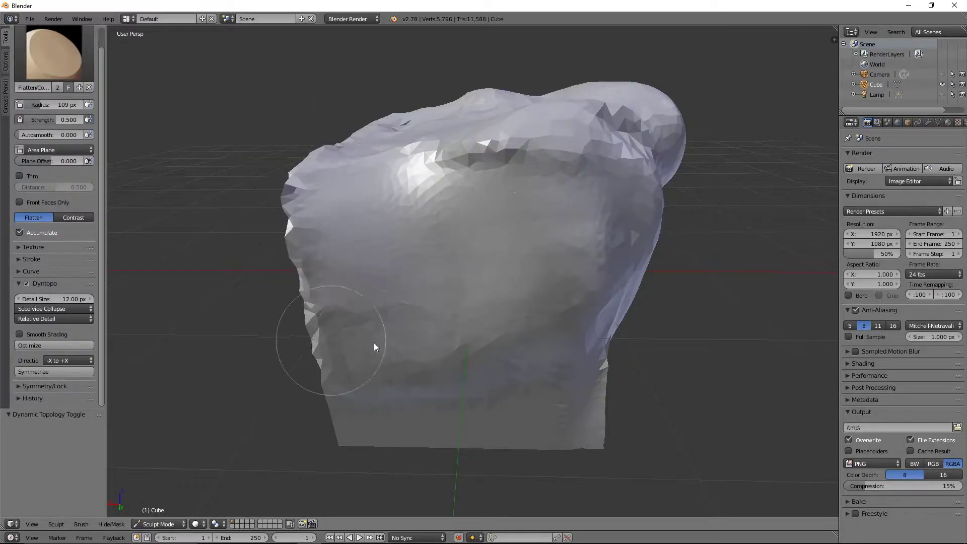
pyautogui.moveTo(525, 213)
pyautogui.mouseDown()
pyautogui.moveTo(454, 151)
pyautogui.moveTo(386, 294)
pyautogui.moveTo(470, 374)
pyautogui.mouseUp()
# Switch the Flatten brush to Contrast and exaggerate the relief around the upper corner, the bulge and the adjacent face.
pyautogui.click(74, 217)
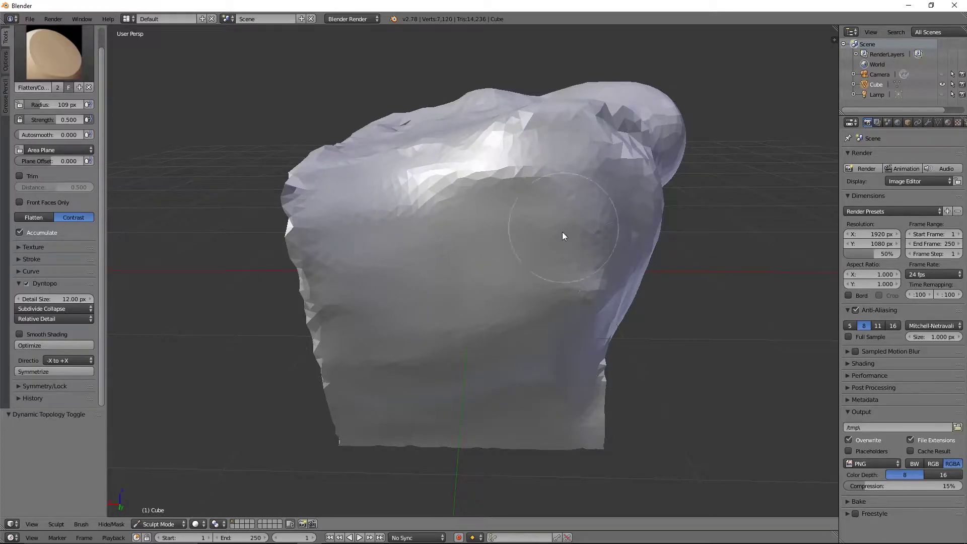
pyautogui.moveTo(562, 232)
pyautogui.mouseDown()
pyautogui.moveTo(663, 159)
pyautogui.moveTo(681, 180)
pyautogui.mouseUp()
pyautogui.moveTo(681, 179)
pyautogui.mouseDown(button='middle')
pyautogui.moveTo(701, 194)
pyautogui.moveTo(638, 191)
pyautogui.mouseUp(button='middle')
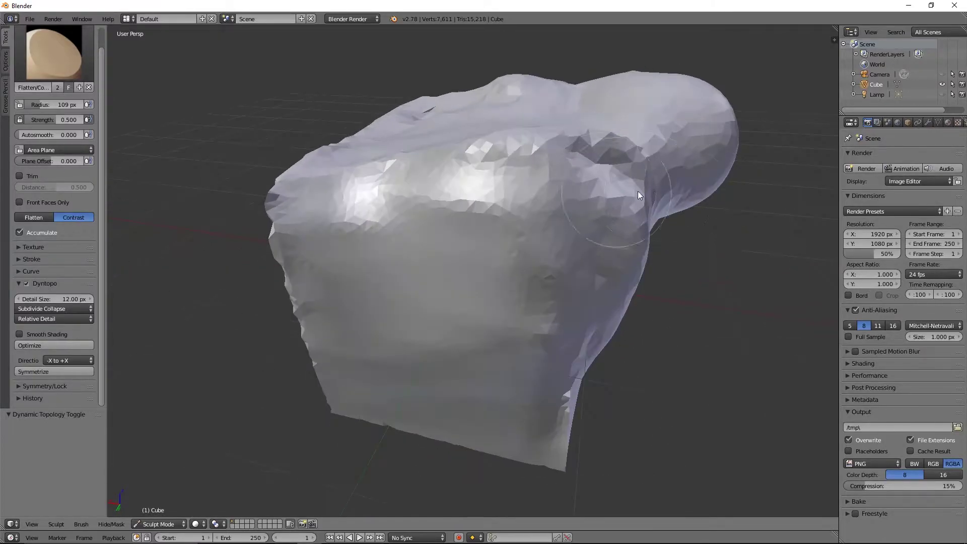
pyautogui.moveTo(563, 179)
pyautogui.mouseDown()
pyautogui.moveTo(636, 176)
pyautogui.moveTo(576, 172)
pyautogui.moveTo(660, 229)
pyautogui.mouseUp()
pyautogui.moveTo(660, 229)
pyautogui.mouseDown(button='middle')
pyautogui.moveTo(701, 181)
pyautogui.moveTo(667, 184)
pyautogui.mouseUp(button='middle')
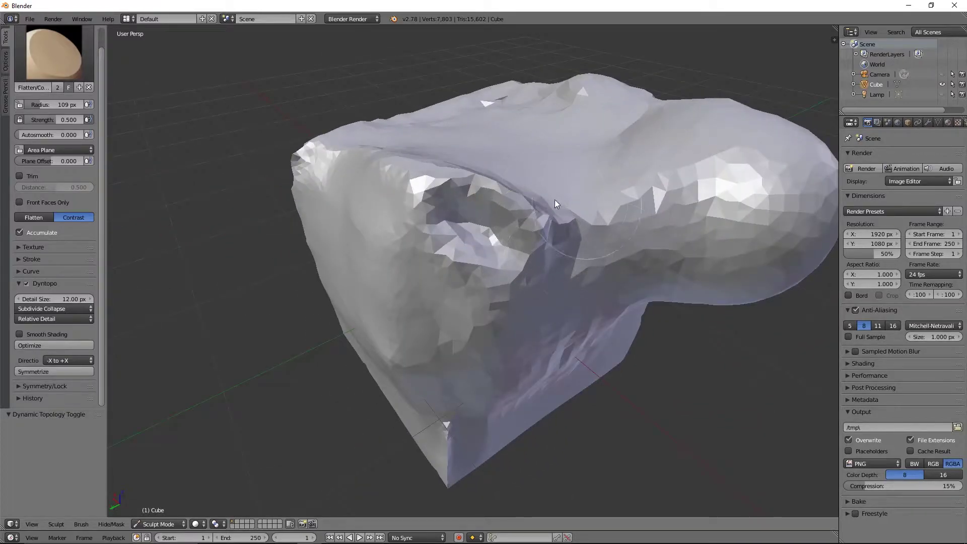
pyautogui.moveTo(670, 328); pyautogui.dragTo(613, 258, button='middle')
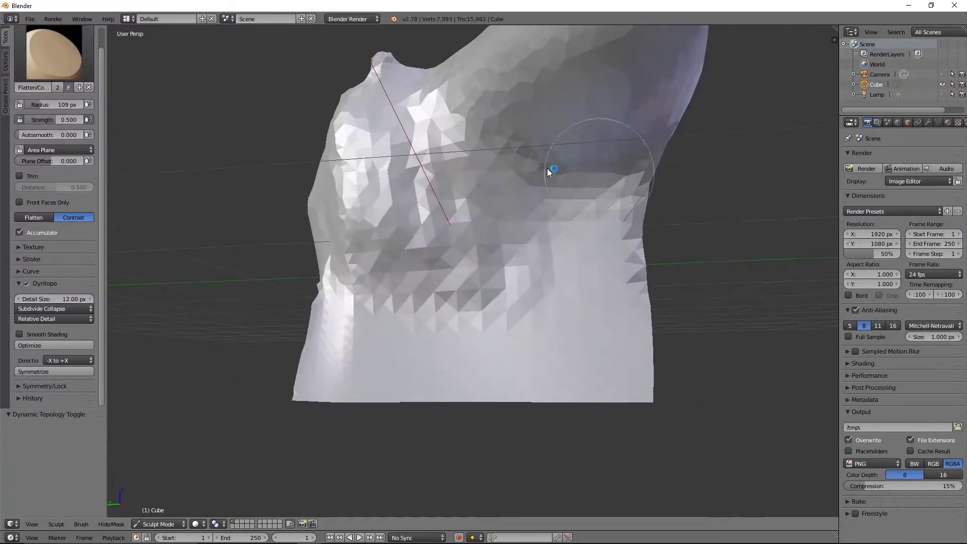
pyautogui.moveTo(547, 169)
pyautogui.mouseDown()
pyautogui.moveTo(687, 165)
pyautogui.moveTo(485, 194)
pyautogui.moveTo(434, 123)
pyautogui.moveTo(432, 104)
pyautogui.mouseUp()
pyautogui.moveTo(402, 207)
pyautogui.mouseDown(button='middle')
pyautogui.moveTo(349, 197)
pyautogui.moveTo(400, 207)
pyautogui.mouseUp(button='middle')
# Select the Grab brush and pull parts of the upper corner and side face into new shapes.
pyautogui.click(54, 53)
pyautogui.click(271, 121)
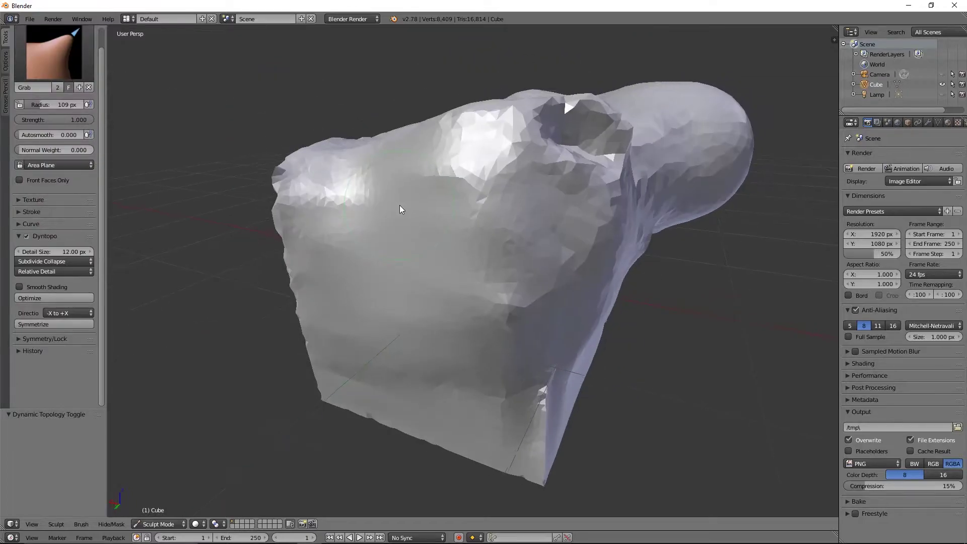
pyautogui.moveTo(503, 189)
pyautogui.mouseDown()
pyautogui.moveTo(527, 195)
pyautogui.moveTo(533, 124)
pyautogui.moveTo(471, 270)
pyautogui.moveTo(539, 264)
pyautogui.moveTo(506, 182)
pyautogui.mouseUp()
pyautogui.moveTo(571, 231); pyautogui.dragTo(640, 171, button='middle')
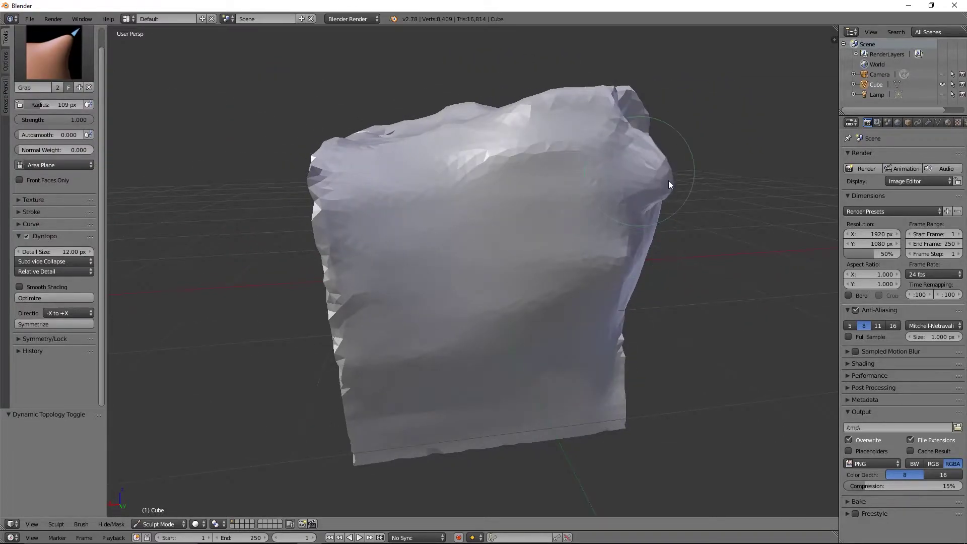
pyautogui.moveTo(586, 303); pyautogui.dragTo(537, 204)
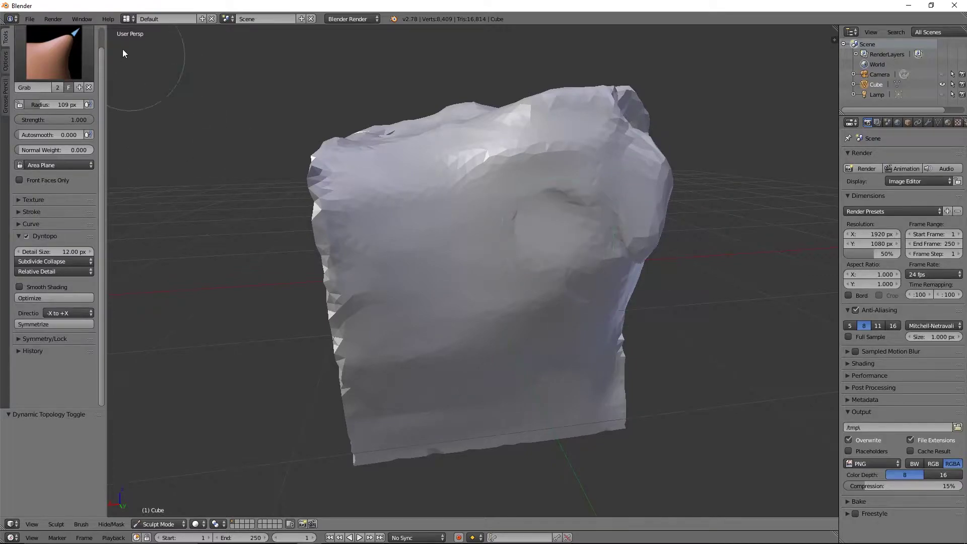
# Select the Snake Hook brush and pull a long curled horn out of the cube's upper corner.
pyautogui.click(54, 53)
pyautogui.click(41, 198)
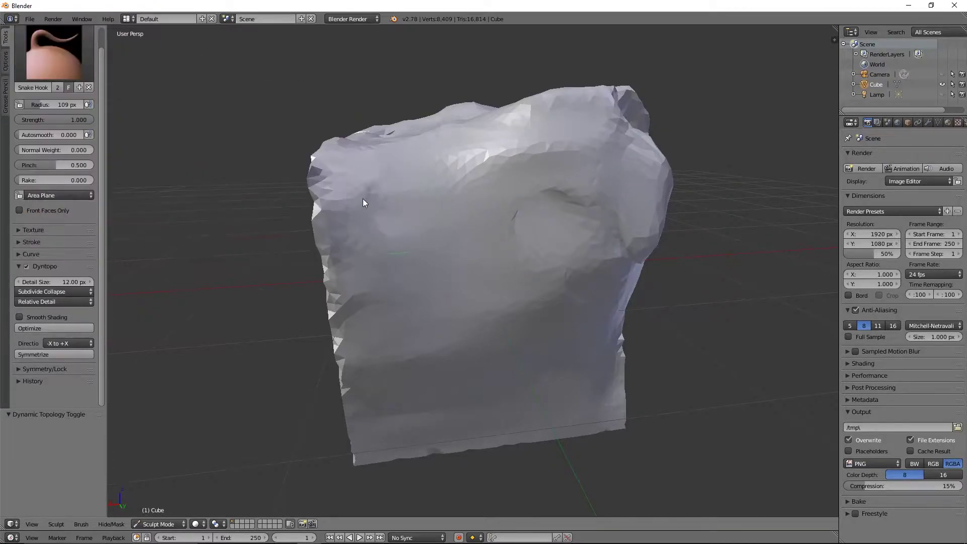
pyautogui.moveTo(362, 198)
pyautogui.mouseDown()
pyautogui.moveTo(303, 96)
pyautogui.moveTo(155, 137)
pyautogui.moveTo(242, 234)
pyautogui.moveTo(243, 146)
pyautogui.mouseUp()
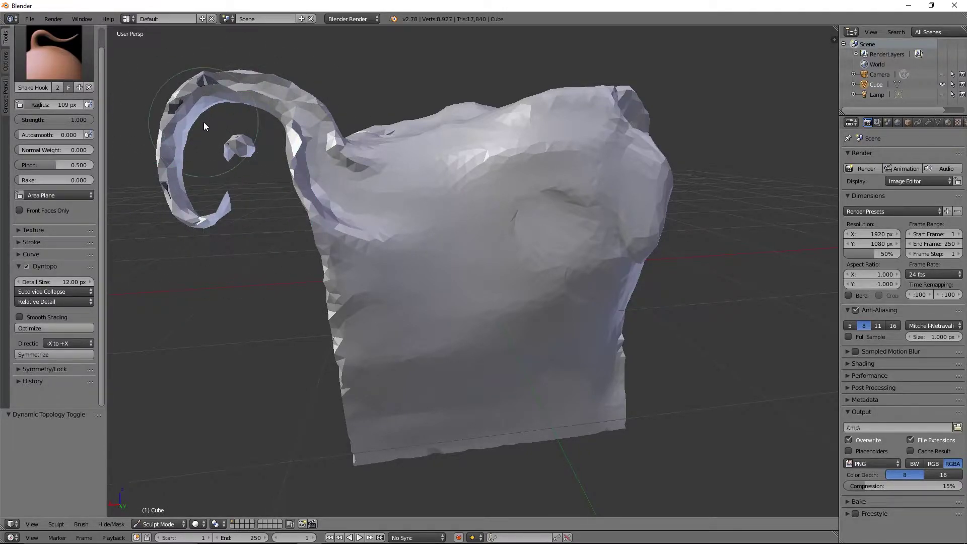
# Switch back to the Grab brush and pull the side face's upper ridge outward and back in.
pyautogui.click(56, 49)
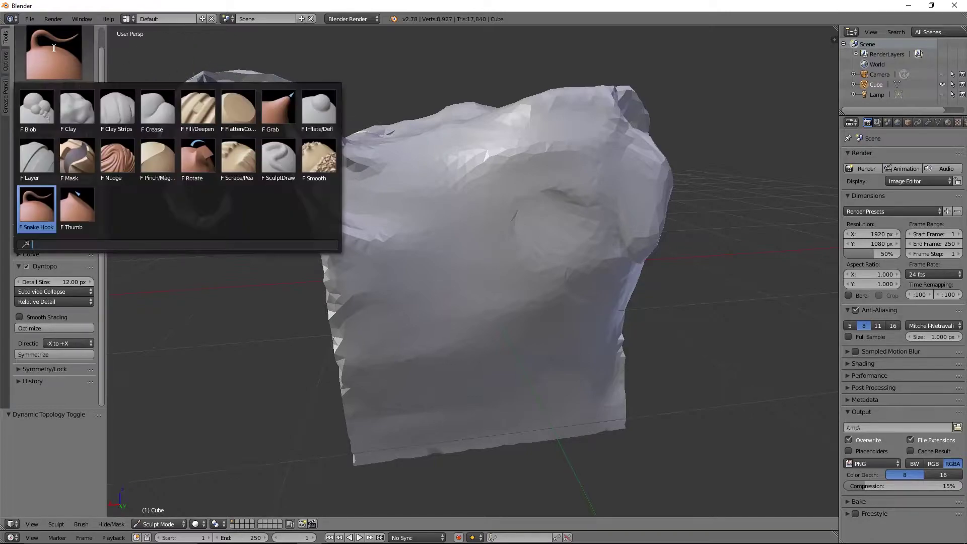
pyautogui.click(287, 116)
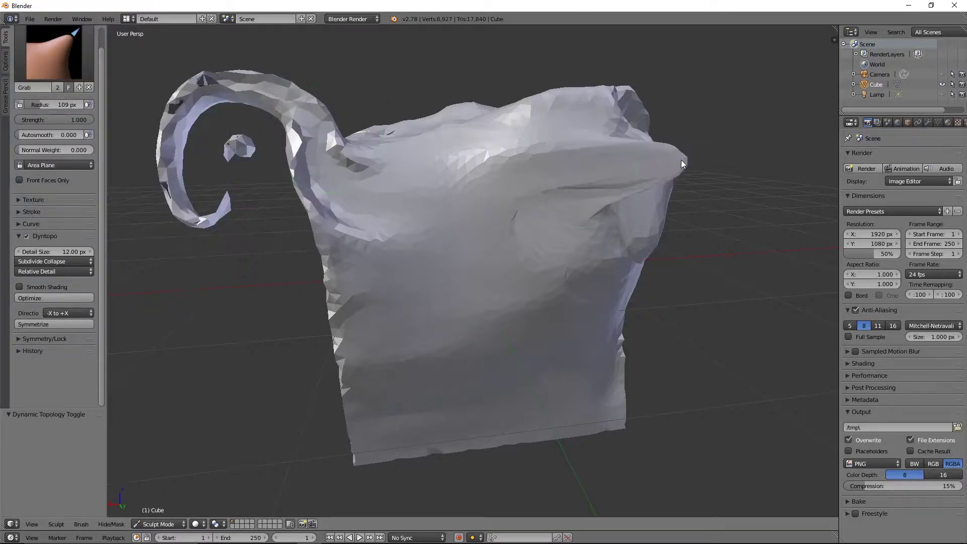
pyautogui.moveTo(581, 172); pyautogui.dragTo(578, 183)
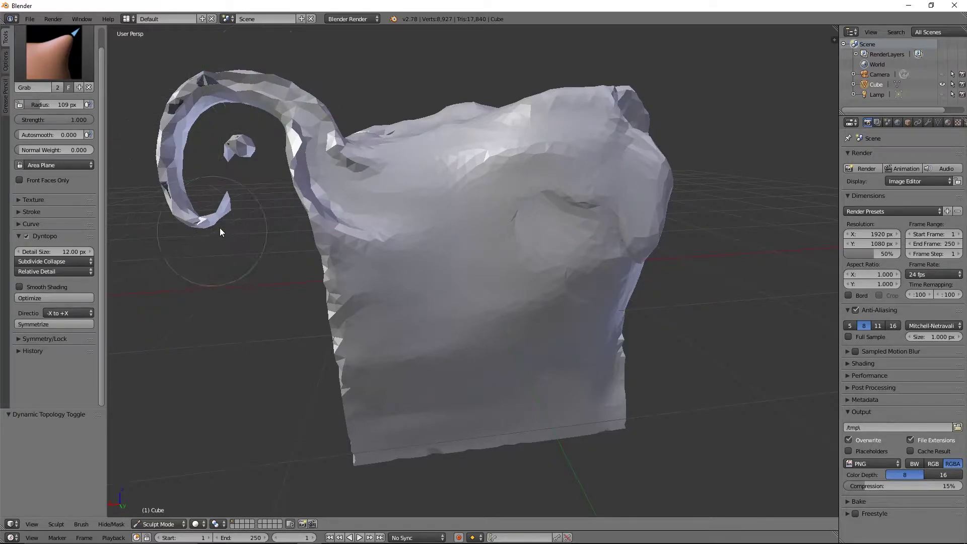
pyautogui.moveTo(379, 297)
pyautogui.mouseDown(button='middle')
pyautogui.moveTo(385, 208)
pyautogui.moveTo(514, 204)
pyautogui.moveTo(401, 213)
pyautogui.mouseUp(button='middle')
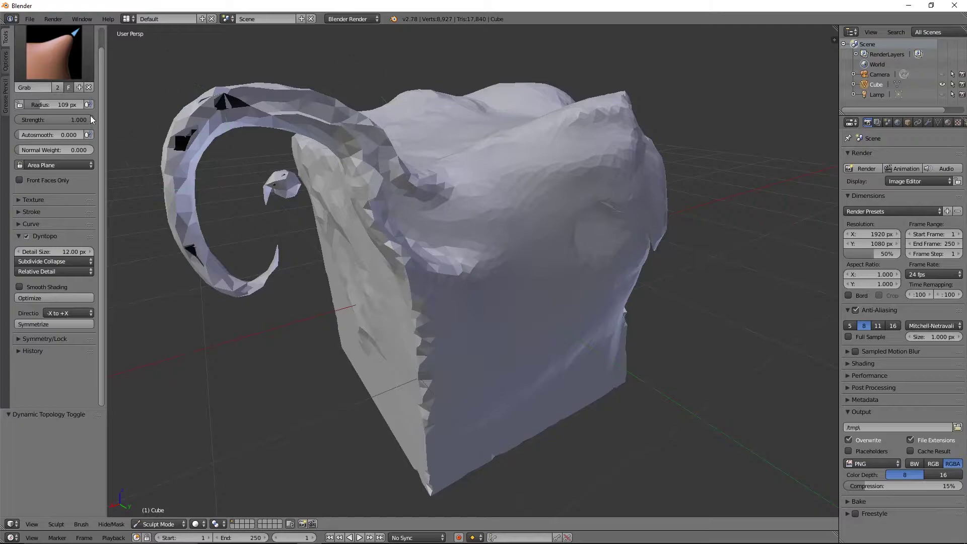
# Select the Inflate/Deflate brush and swell parts of the side face and top surface with Inflate.
pyautogui.click(54, 53)
pyautogui.click(318, 110)
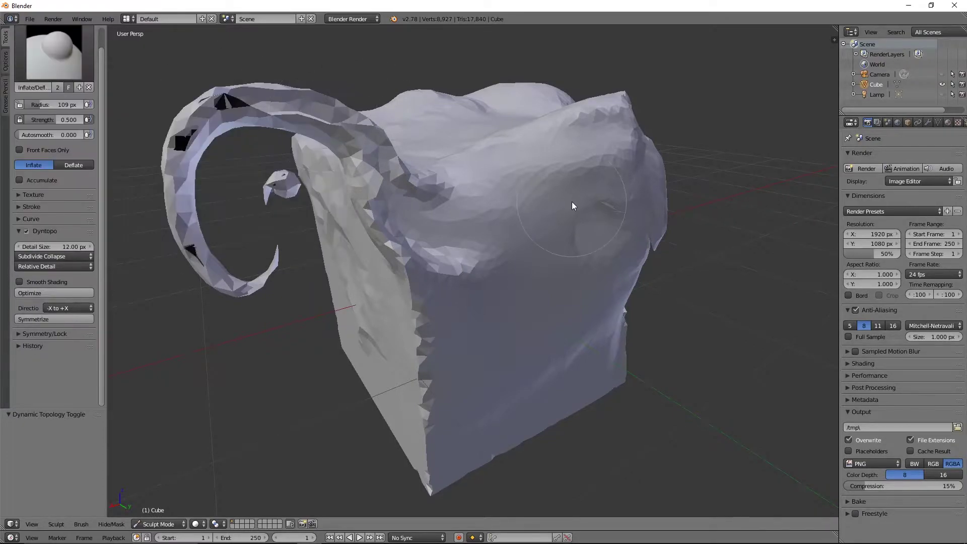
pyautogui.moveTo(573, 203); pyautogui.dragTo(543, 208, button='middle')
pyautogui.moveTo(462, 174)
pyautogui.mouseDown()
pyautogui.moveTo(447, 173)
pyautogui.moveTo(512, 183)
pyautogui.moveTo(470, 192)
pyautogui.mouseUp()
pyautogui.moveTo(507, 138); pyautogui.dragTo(542, 143, button='middle')
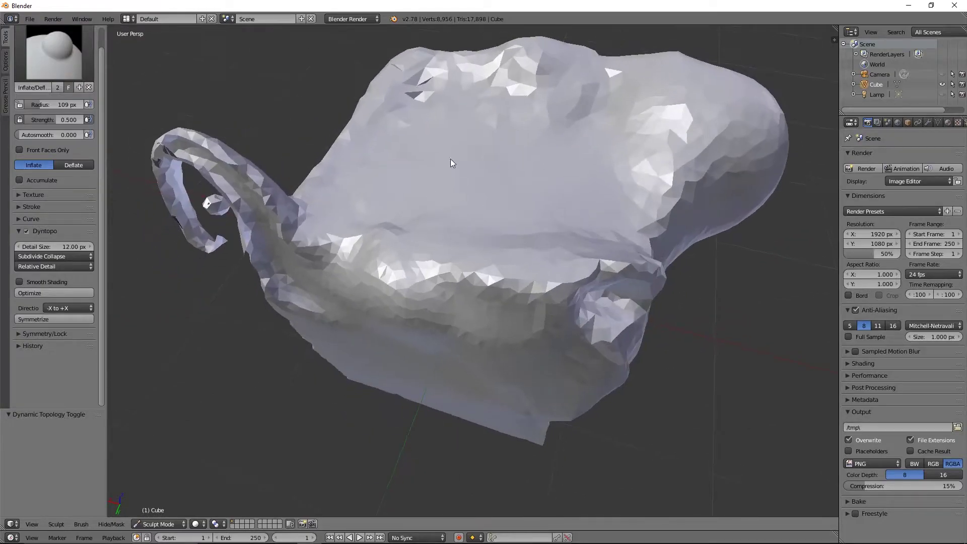
# Select the Layer brush and build up raised layers across the top surface beside the rounded bulge.
pyautogui.click(54, 51)
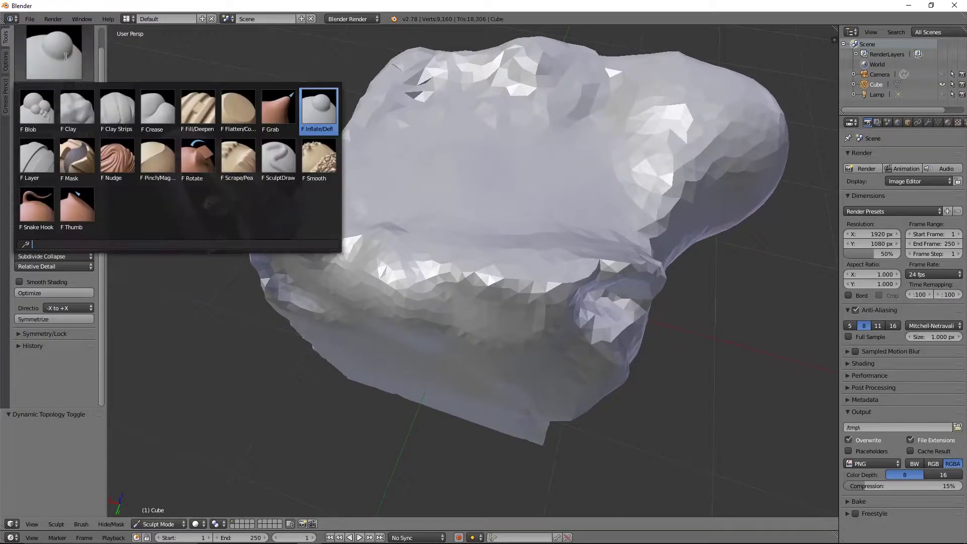
pyautogui.click(45, 169)
pyautogui.moveTo(503, 181)
pyautogui.mouseDown()
pyautogui.moveTo(452, 185)
pyautogui.moveTo(498, 191)
pyautogui.mouseUp()
pyautogui.moveTo(667, 212); pyautogui.dragTo(611, 210, button='middle')
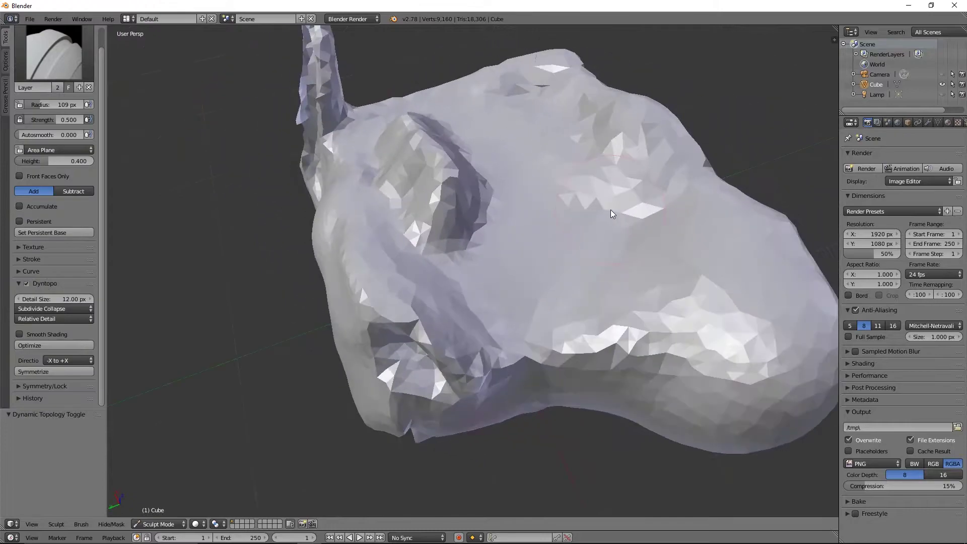
pyautogui.moveTo(610, 209)
pyautogui.mouseDown()
pyautogui.moveTo(545, 95)
pyautogui.moveTo(638, 245)
pyautogui.mouseUp()
pyautogui.moveTo(638, 246)
pyautogui.mouseDown(button='middle')
pyautogui.moveTo(679, 271)
pyautogui.moveTo(564, 267)
pyautogui.mouseUp(button='middle')
pyautogui.moveTo(564, 267)
pyautogui.mouseDown()
pyautogui.moveTo(462, 244)
pyautogui.moveTo(337, 186)
pyautogui.moveTo(334, 230)
pyautogui.moveTo(589, 270)
pyautogui.moveTo(560, 331)
pyautogui.moveTo(506, 359)
pyautogui.mouseUp()
pyautogui.moveTo(506, 359)
pyautogui.mouseDown(button='middle')
pyautogui.moveTo(611, 258)
pyautogui.moveTo(574, 255)
pyautogui.mouseUp(button='middle')
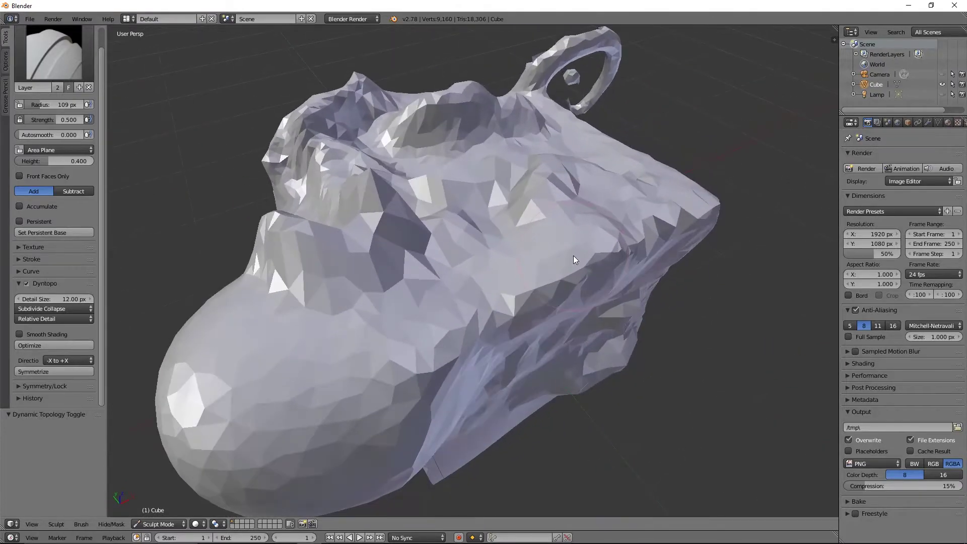
pyautogui.moveTo(468, 262)
pyautogui.mouseDown()
pyautogui.moveTo(531, 259)
pyautogui.moveTo(615, 198)
pyautogui.mouseUp()
pyautogui.moveTo(616, 198)
pyautogui.mouseDown(button='middle')
pyautogui.moveTo(702, 199)
pyautogui.moveTo(590, 261)
pyautogui.mouseUp(button='middle')
pyautogui.moveTo(588, 257)
pyautogui.mouseDown()
pyautogui.moveTo(609, 160)
pyautogui.moveTo(594, 244)
pyautogui.moveTo(602, 295)
pyautogui.mouseUp()
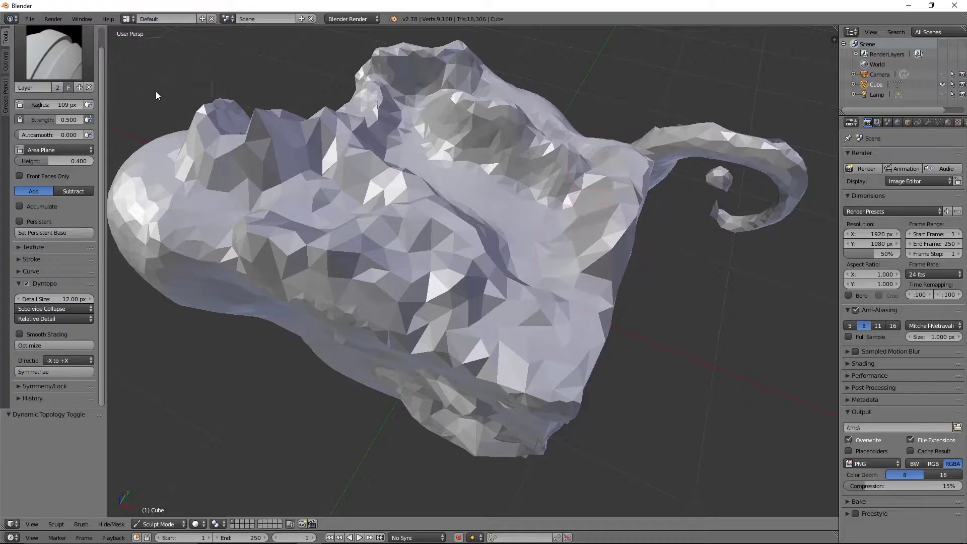
# Select the Mask brush, paint a mask over the rough side surface and clear the mask.
pyautogui.click(74, 65)
pyautogui.click(77, 158)
pyautogui.moveTo(302, 214)
pyautogui.mouseDown()
pyautogui.moveTo(268, 249)
pyautogui.moveTo(256, 226)
pyautogui.moveTo(280, 237)
pyautogui.moveTo(254, 201)
pyautogui.moveTo(333, 139)
pyautogui.moveTo(380, 287)
pyautogui.moveTo(388, 209)
pyautogui.moveTo(388, 242)
pyautogui.moveTo(505, 361)
pyautogui.moveTo(356, 259)
pyautogui.mouseUp()
pyautogui.hotkey('alt', 'm')
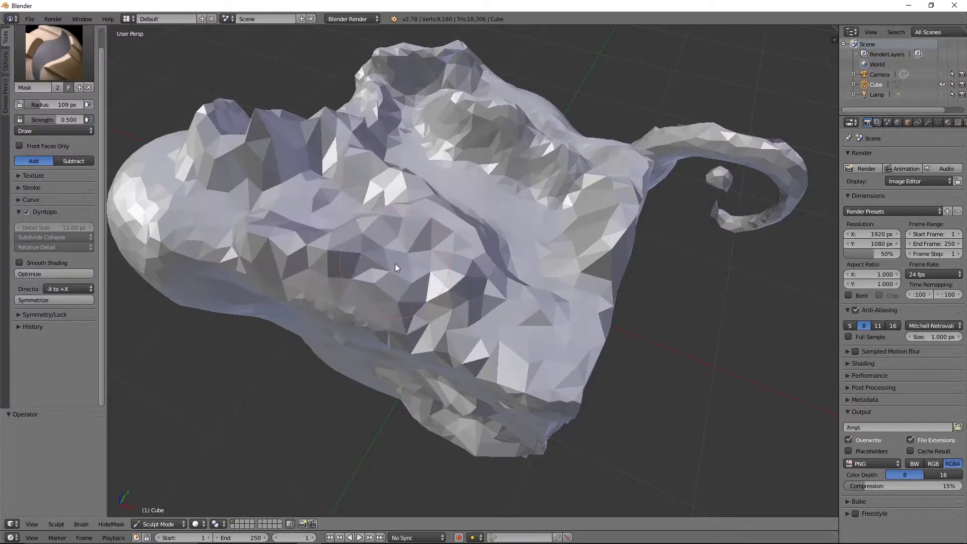
# Select the Nudge brush and push the surface around on the rough side and across the long groove.
pyautogui.click(35, 68)
pyautogui.click(125, 163)
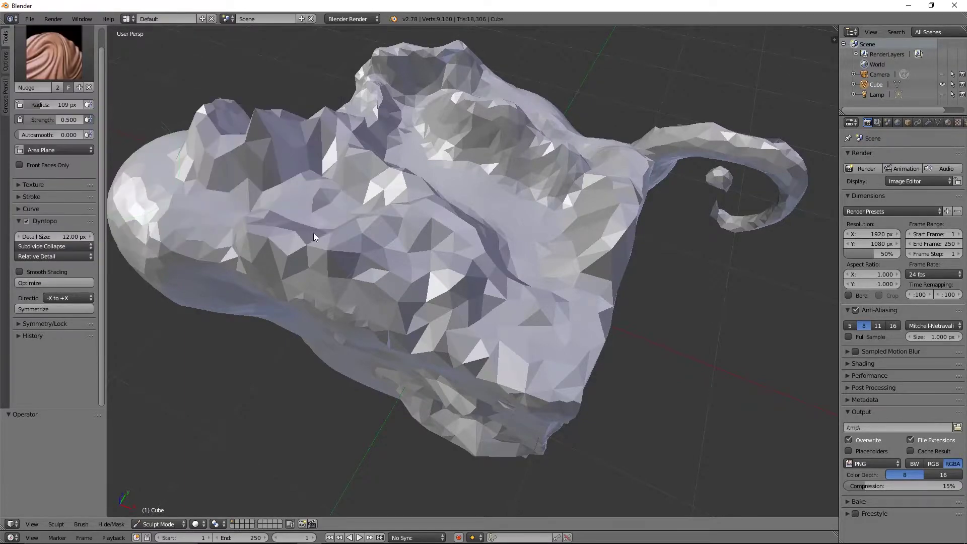
pyautogui.moveTo(314, 233)
pyautogui.mouseDown()
pyautogui.moveTo(335, 274)
pyautogui.moveTo(386, 259)
pyautogui.moveTo(486, 276)
pyautogui.moveTo(544, 348)
pyautogui.moveTo(545, 319)
pyautogui.moveTo(504, 235)
pyautogui.moveTo(499, 158)
pyautogui.moveTo(447, 141)
pyautogui.moveTo(453, 164)
pyautogui.mouseUp()
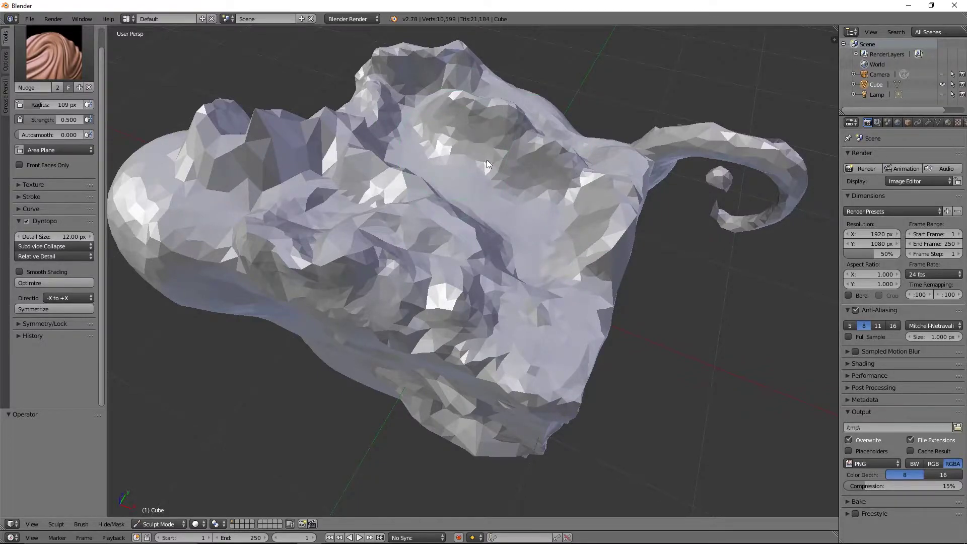
pyautogui.moveTo(486, 159); pyautogui.dragTo(565, 177)
# Select the Pinch/Magnify brush, pinch the surface beside the long groove, and spread the nearby area with Magnify.
pyautogui.click(75, 55)
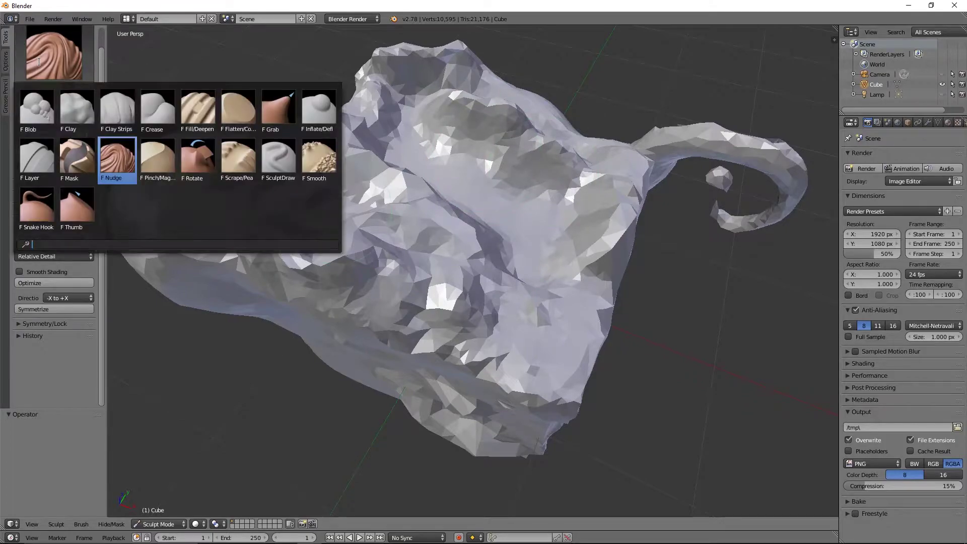
pyautogui.click(153, 158)
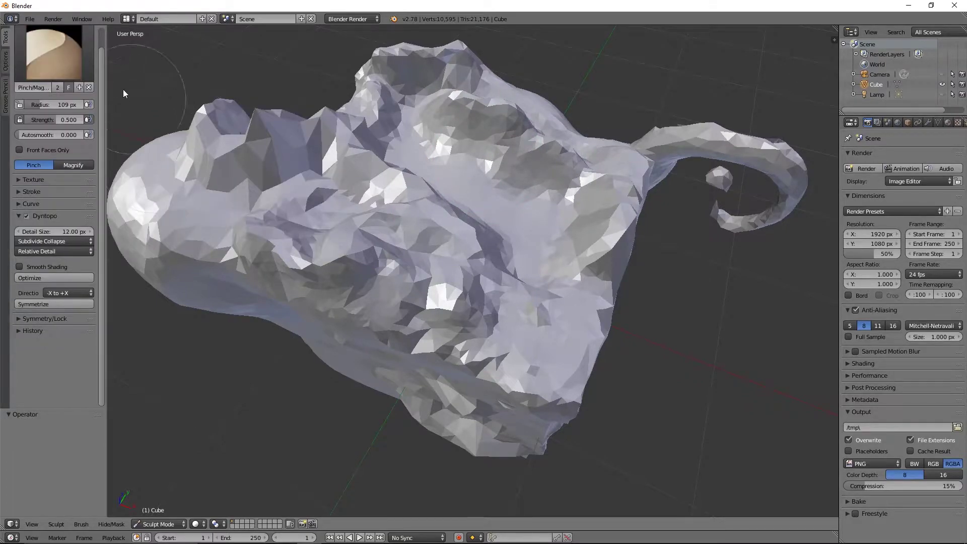
pyautogui.moveTo(516, 183)
pyautogui.mouseDown()
pyautogui.moveTo(509, 153)
pyautogui.moveTo(488, 166)
pyautogui.mouseUp()
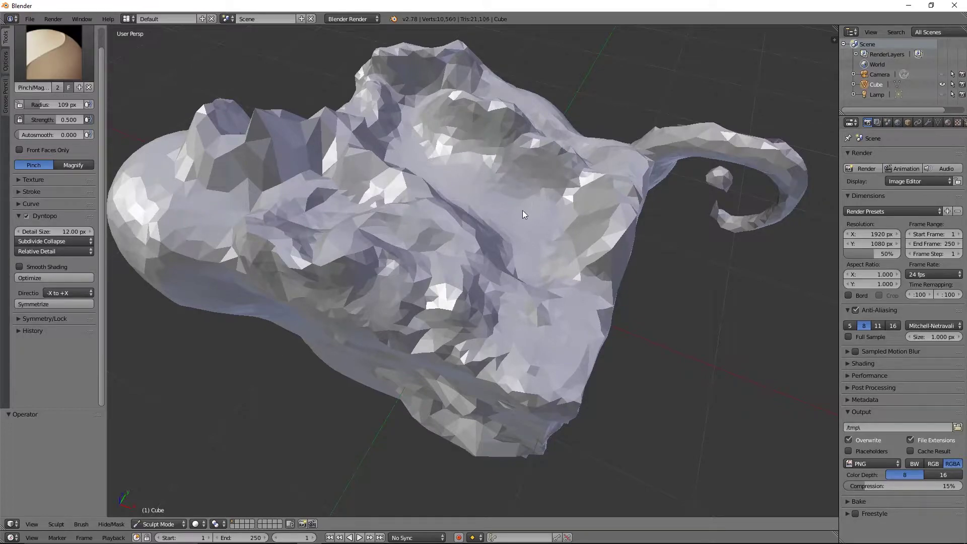
pyautogui.click(74, 165)
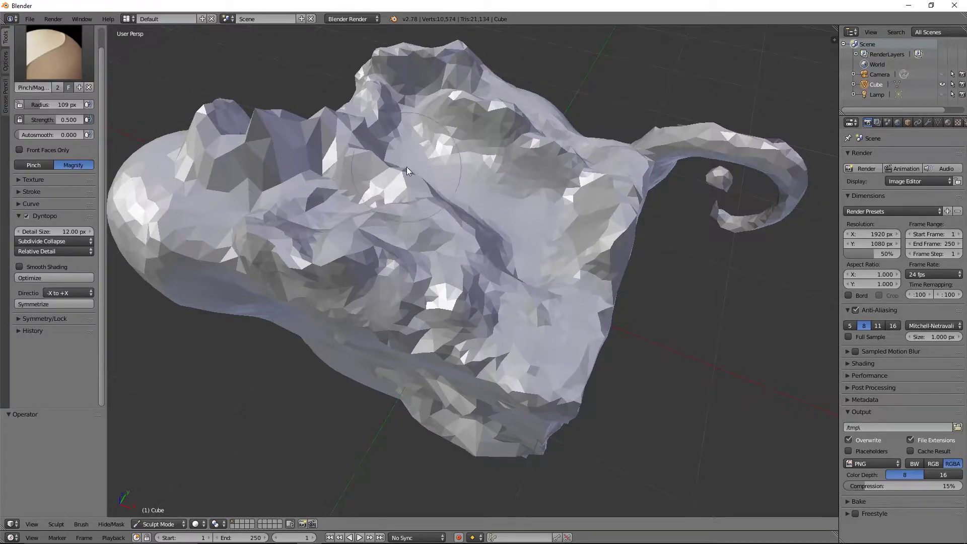
pyautogui.moveTo(407, 167)
pyautogui.mouseDown()
pyautogui.moveTo(485, 183)
pyautogui.moveTo(518, 156)
pyautogui.moveTo(499, 158)
pyautogui.mouseUp()
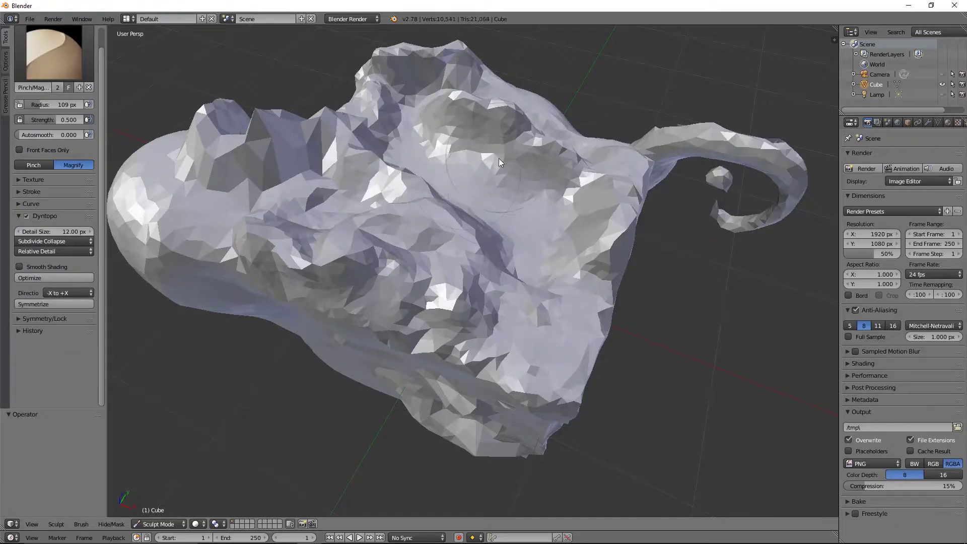
# Select the Rotate brush and twist two spots of the rough surface below the long groove.
pyautogui.click(22, 61)
pyautogui.click(201, 172)
pyautogui.moveTo(430, 226)
pyautogui.mouseDown()
pyautogui.moveTo(428, 189)
pyautogui.moveTo(440, 245)
pyautogui.moveTo(392, 247)
pyautogui.moveTo(446, 239)
pyautogui.mouseUp()
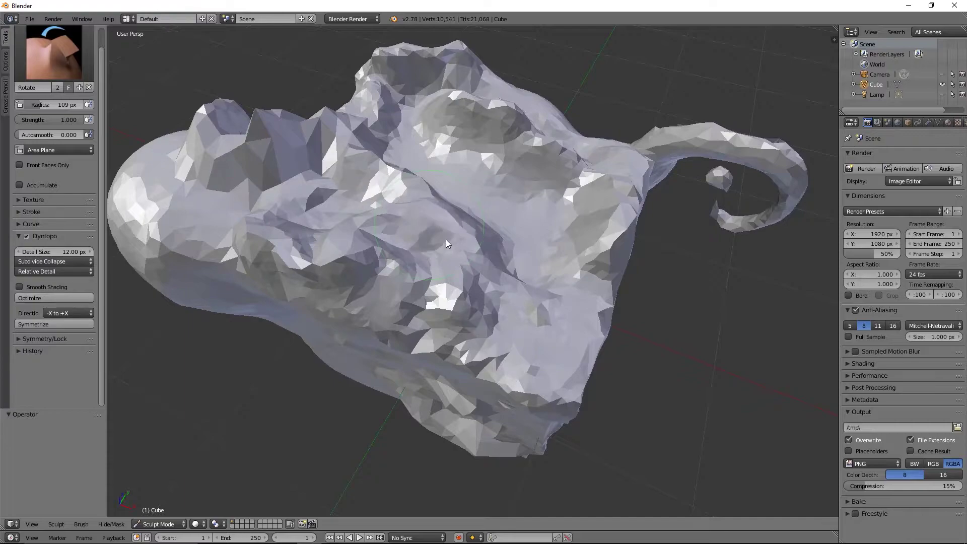
pyautogui.moveTo(333, 234)
pyautogui.mouseDown()
pyautogui.moveTo(360, 223)
pyautogui.moveTo(355, 260)
pyautogui.mouseUp()
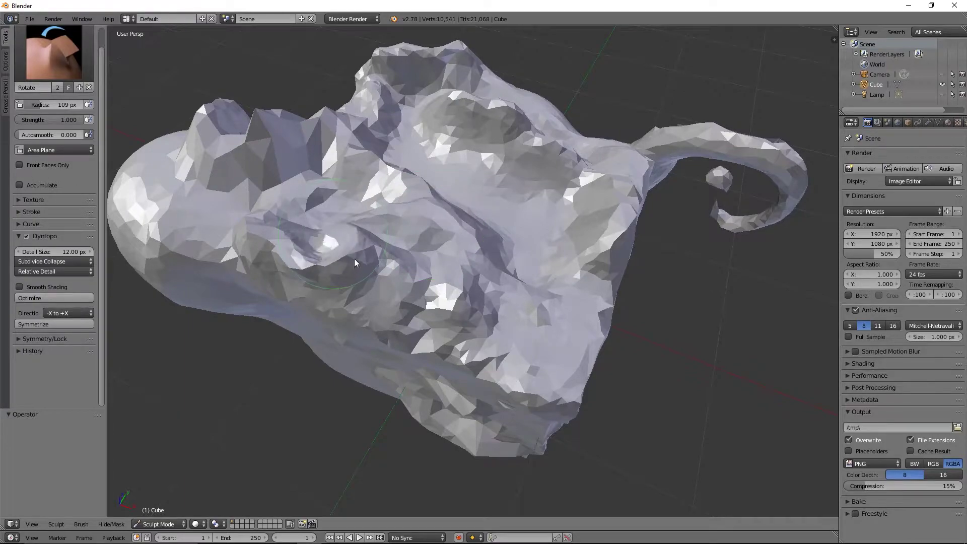
# Select the Scrape/Peaks brush and scrape down the high points of the rough side surface.
pyautogui.click(49, 79)
pyautogui.click(248, 155)
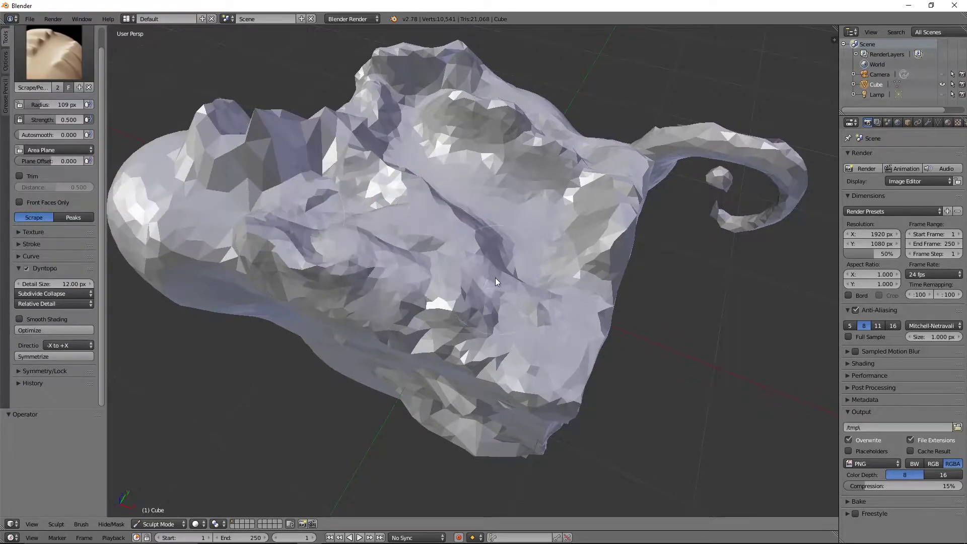
pyautogui.moveTo(494, 277)
pyautogui.mouseDown()
pyautogui.moveTo(452, 290)
pyautogui.moveTo(477, 342)
pyautogui.moveTo(325, 268)
pyautogui.moveTo(409, 361)
pyautogui.moveTo(348, 367)
pyautogui.moveTo(475, 457)
pyautogui.moveTo(414, 356)
pyautogui.moveTo(430, 267)
pyautogui.moveTo(586, 233)
pyautogui.moveTo(638, 198)
pyautogui.mouseUp()
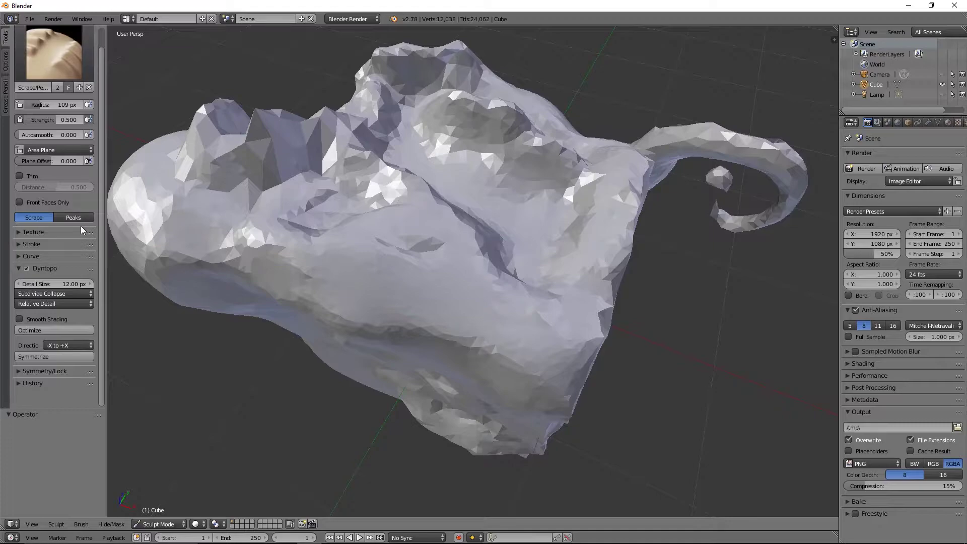
# Switch the Scrape brush to Peaks and go over the jagged upper ridges and the curled horn.
pyautogui.click(71, 215)
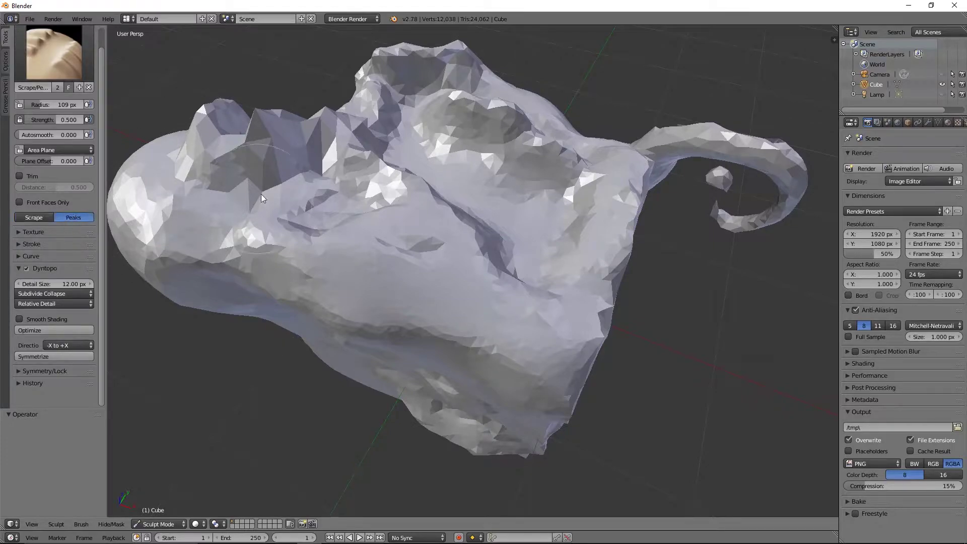
pyautogui.moveTo(260, 195)
pyautogui.mouseDown()
pyautogui.moveTo(245, 179)
pyautogui.moveTo(267, 96)
pyautogui.mouseUp()
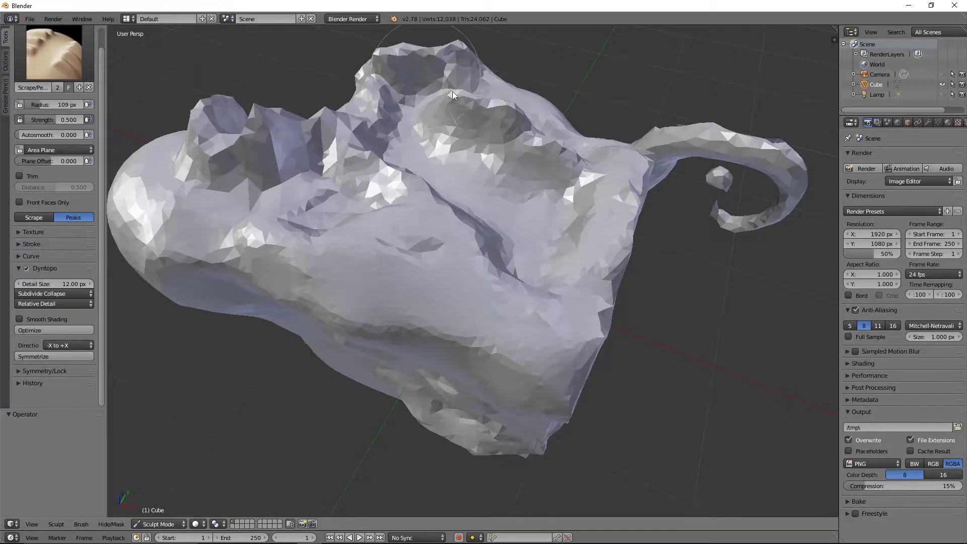
pyautogui.moveTo(639, 186)
pyautogui.mouseDown()
pyautogui.moveTo(663, 229)
pyautogui.moveTo(779, 187)
pyautogui.moveTo(642, 146)
pyautogui.moveTo(739, 135)
pyautogui.moveTo(751, 206)
pyautogui.moveTo(769, 211)
pyautogui.moveTo(720, 174)
pyautogui.moveTo(710, 202)
pyautogui.mouseUp()
# Select the Smooth brush and even out the jagged ridges, bumps and side faces of the sculpted cube.
pyautogui.click(30, 76)
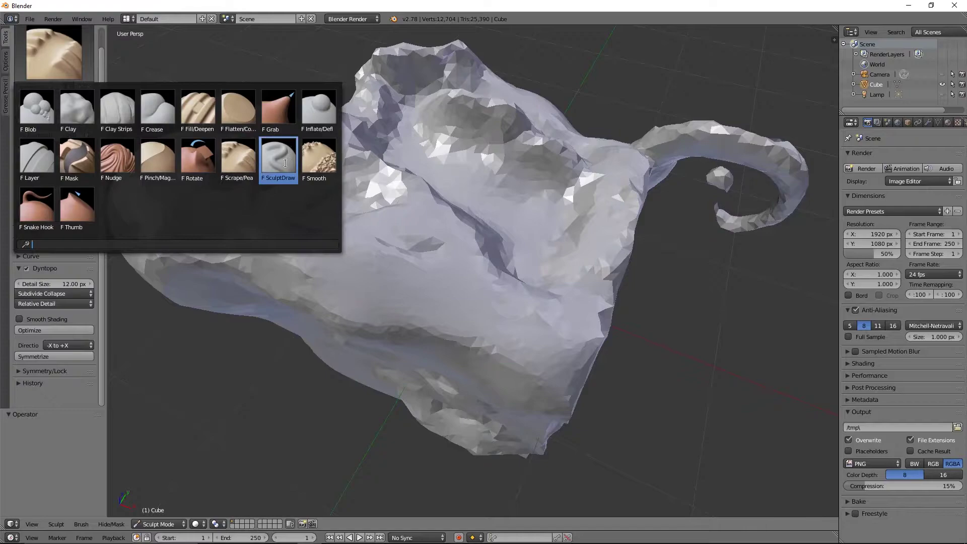
pyautogui.click(319, 167)
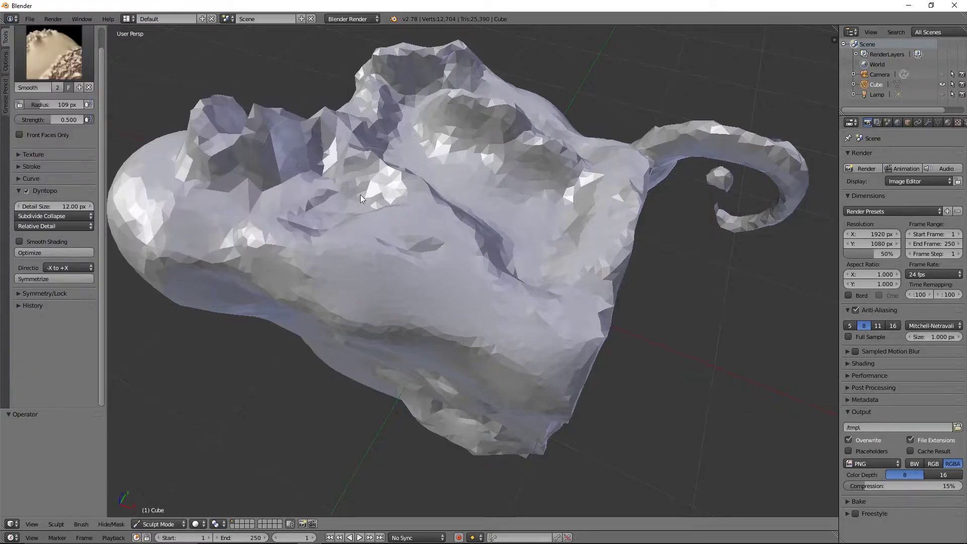
pyautogui.moveTo(340, 146)
pyautogui.mouseDown()
pyautogui.moveTo(242, 151)
pyautogui.moveTo(320, 145)
pyautogui.moveTo(382, 71)
pyautogui.moveTo(599, 183)
pyautogui.moveTo(618, 301)
pyautogui.mouseUp()
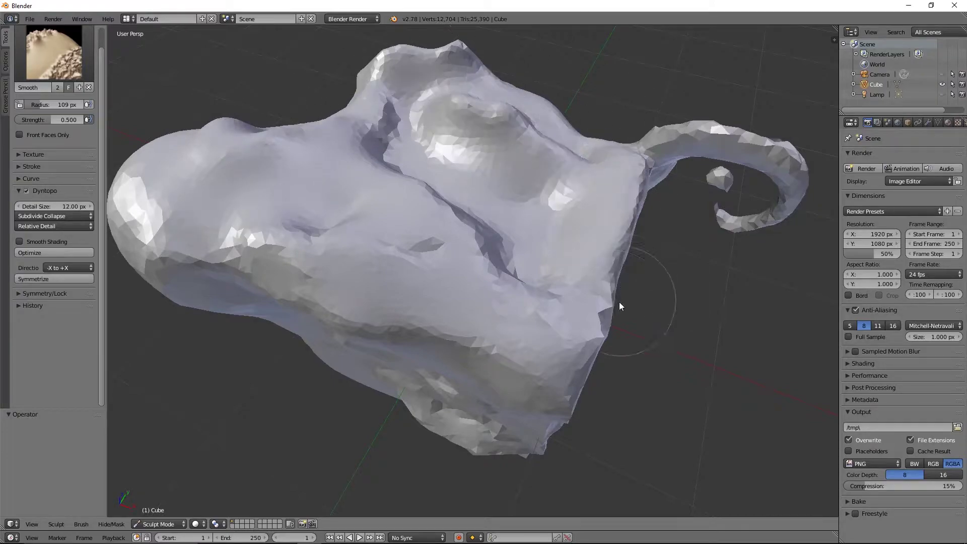
pyautogui.moveTo(619, 301); pyautogui.dragTo(633, 231, button='middle')
pyautogui.moveTo(528, 146)
pyautogui.mouseDown()
pyautogui.moveTo(281, 151)
pyautogui.moveTo(264, 168)
pyautogui.moveTo(542, 371)
pyautogui.moveTo(587, 301)
pyautogui.moveTo(564, 218)
pyautogui.moveTo(626, 391)
pyautogui.moveTo(557, 438)
pyautogui.moveTo(501, 388)
pyautogui.moveTo(643, 188)
pyautogui.moveTo(536, 186)
pyautogui.moveTo(673, 144)
pyautogui.moveTo(575, 181)
pyautogui.moveTo(319, 156)
pyautogui.moveTo(322, 428)
pyautogui.moveTo(366, 422)
pyautogui.mouseUp()
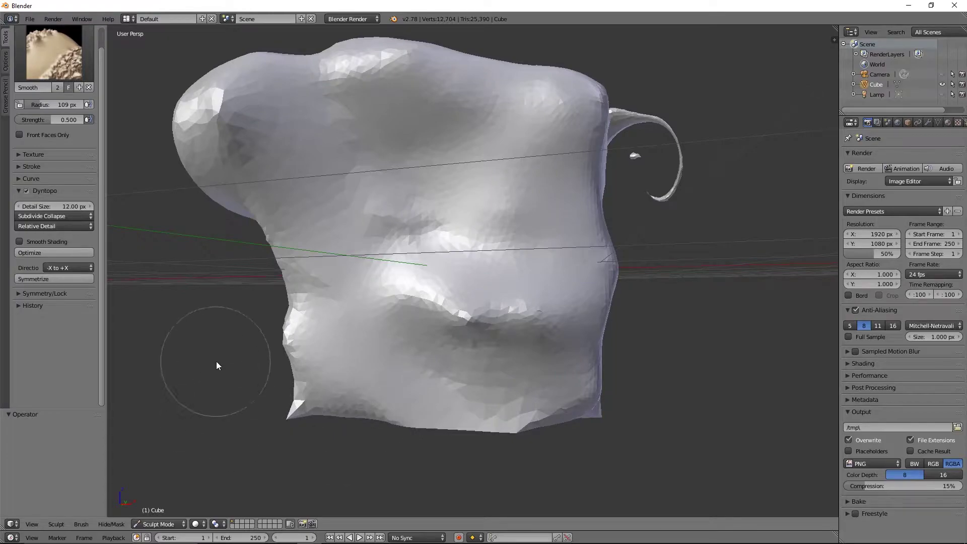
pyautogui.moveTo(216, 362); pyautogui.dragTo(486, 350, button='middle')
pyautogui.moveTo(391, 366)
pyautogui.mouseDown(button='middle')
pyautogui.moveTo(346, 223)
pyautogui.moveTo(590, 122)
pyautogui.mouseUp(button='middle')
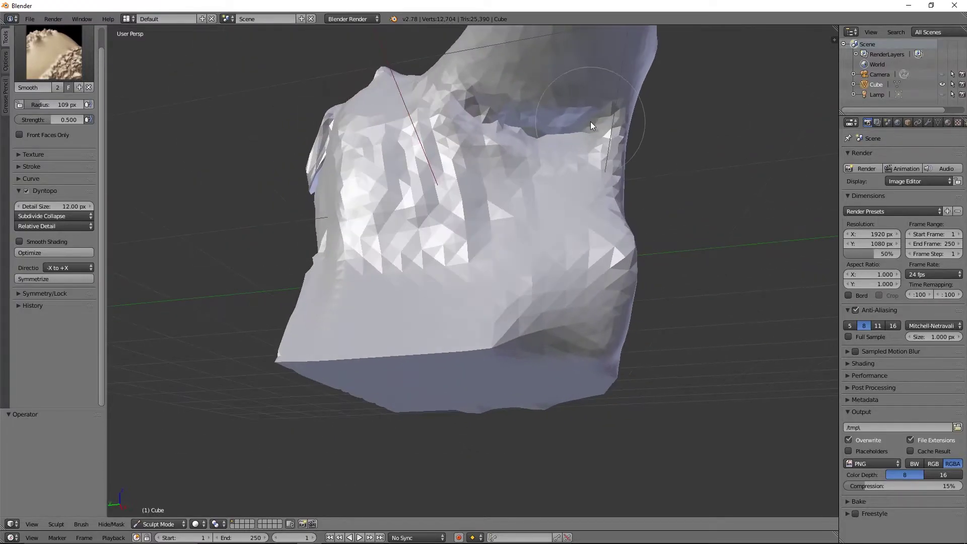
# Select the Thumb brush and smear the surface of the side faces upward, including around the small round dent.
pyautogui.click(75, 40)
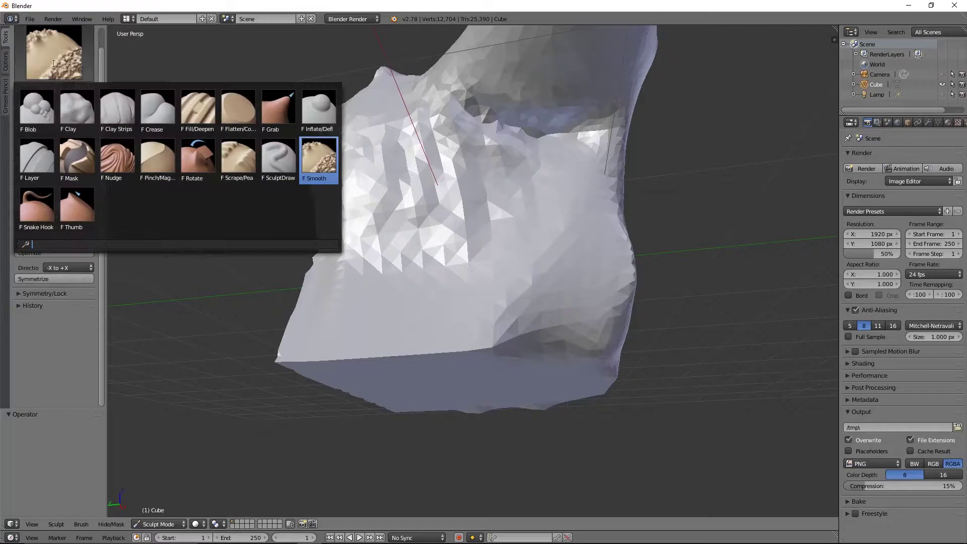
pyautogui.click(89, 209)
pyautogui.moveTo(397, 204); pyautogui.dragTo(362, 137)
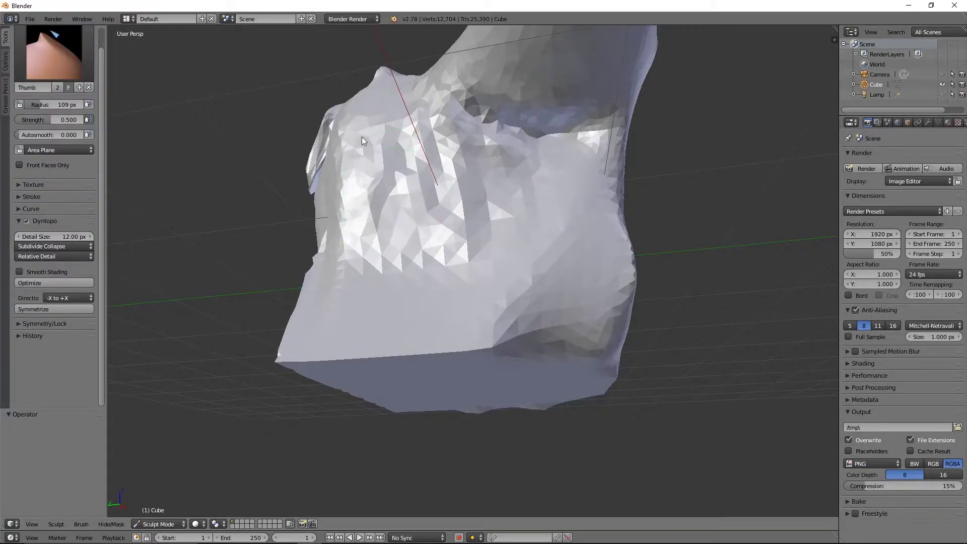
pyautogui.moveTo(324, 232); pyautogui.dragTo(413, 250, button='middle')
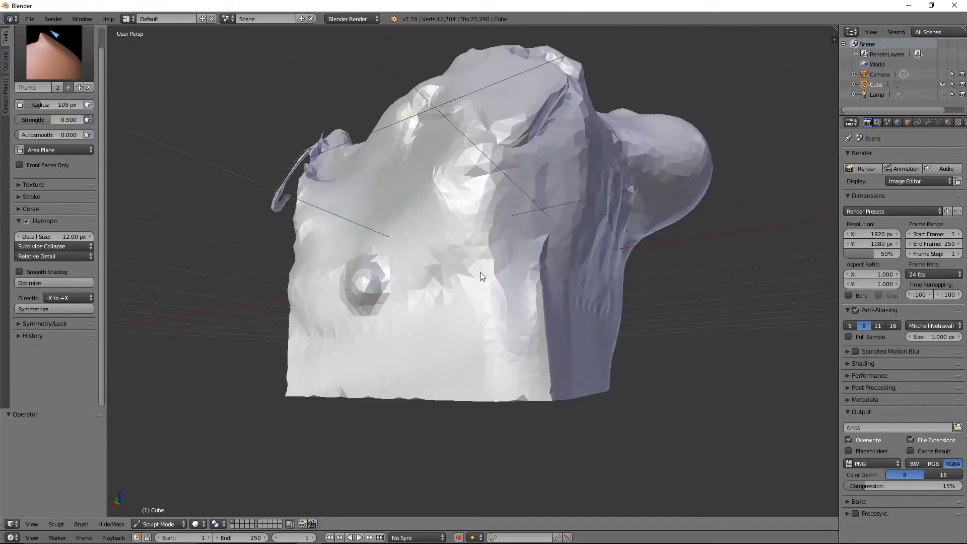
pyautogui.moveTo(481, 264); pyautogui.dragTo(496, 206)
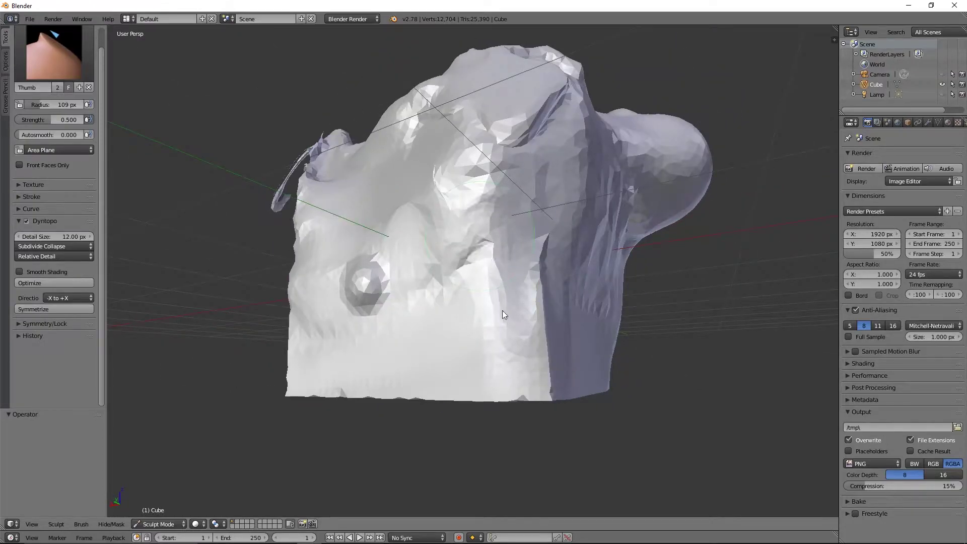
pyautogui.moveTo(502, 310); pyautogui.dragTo(522, 247)
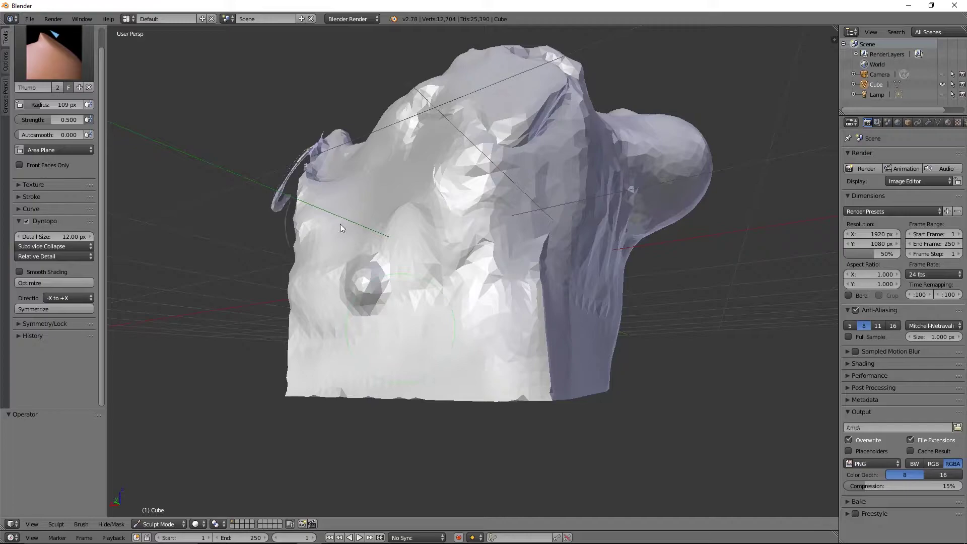
pyautogui.moveTo(340, 224); pyautogui.dragTo(366, 126)
pyautogui.moveTo(338, 287); pyautogui.dragTo(348, 234)
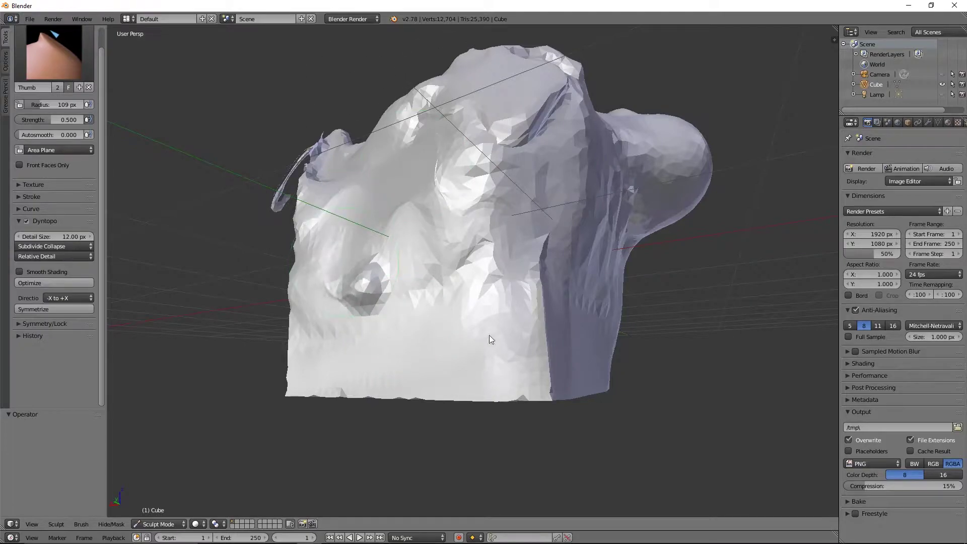
pyautogui.moveTo(488, 335); pyautogui.dragTo(493, 289)
pyautogui.moveTo(368, 366)
pyautogui.mouseDown()
pyautogui.moveTo(321, 352)
pyautogui.moveTo(301, 325)
pyautogui.mouseUp()
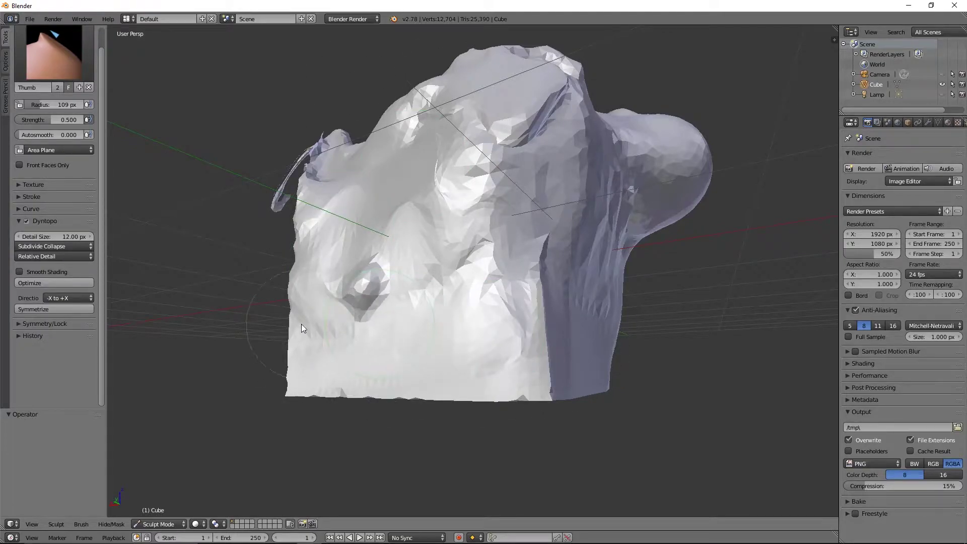
pyautogui.moveTo(561, 395)
pyautogui.mouseDown()
pyautogui.moveTo(564, 292)
pyautogui.moveTo(508, 351)
pyautogui.moveTo(539, 357)
pyautogui.mouseUp()
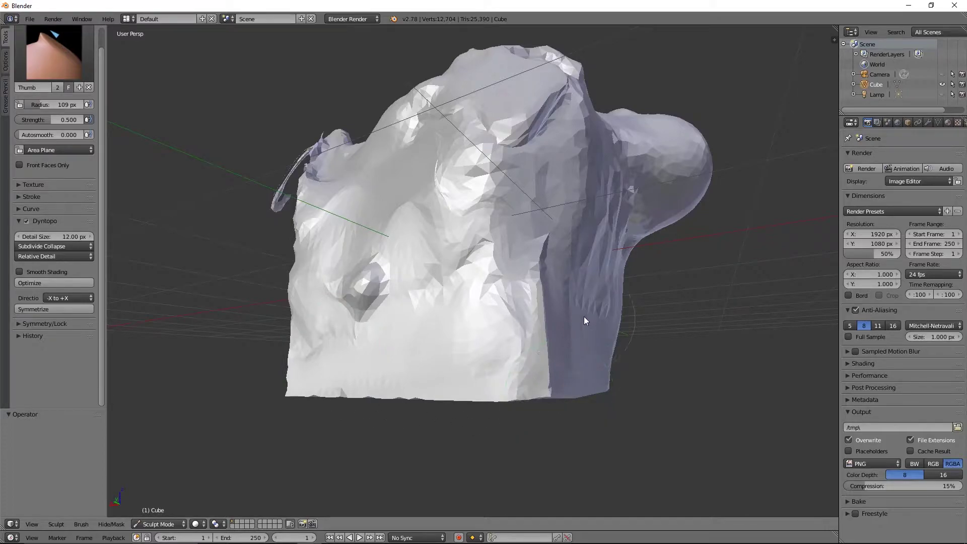
pyautogui.moveTo(585, 316)
pyautogui.mouseDown(button='middle')
pyautogui.moveTo(675, 273)
pyautogui.moveTo(477, 301)
pyautogui.mouseUp(button='middle')
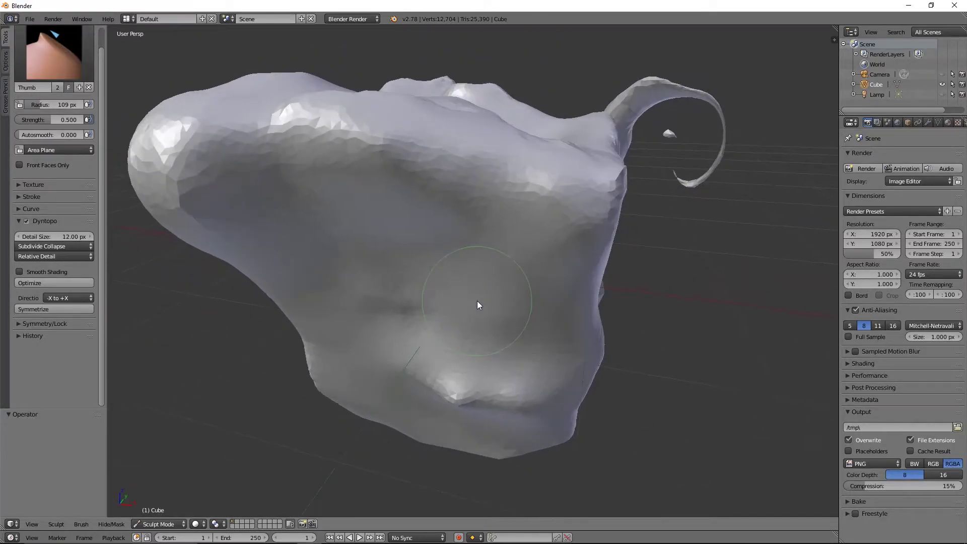
pyautogui.scroll(-5, 446, 292)
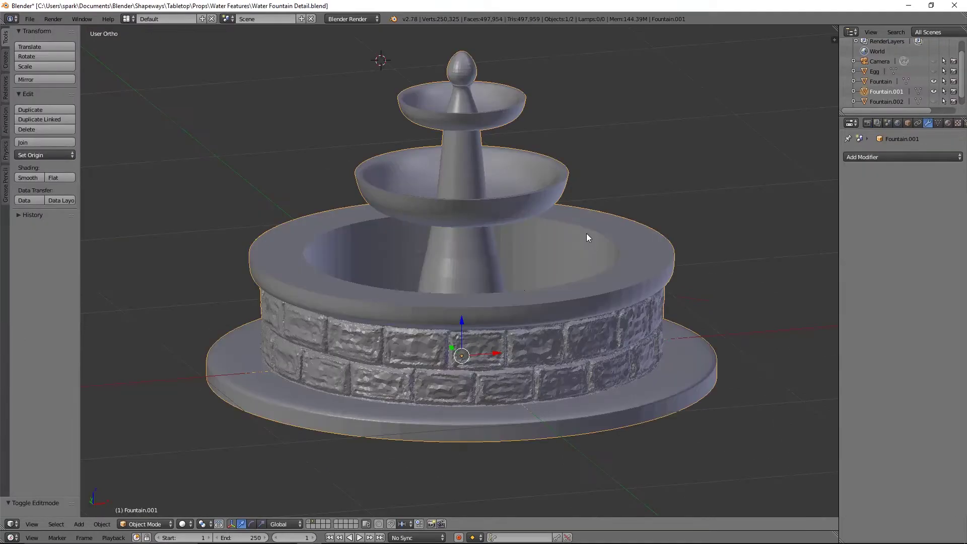
# Examine the sculpted brick wall of the fountain up close and from several angles, including from below.
pyautogui.moveTo(577, 259); pyautogui.dragTo(594, 239, button='middle')
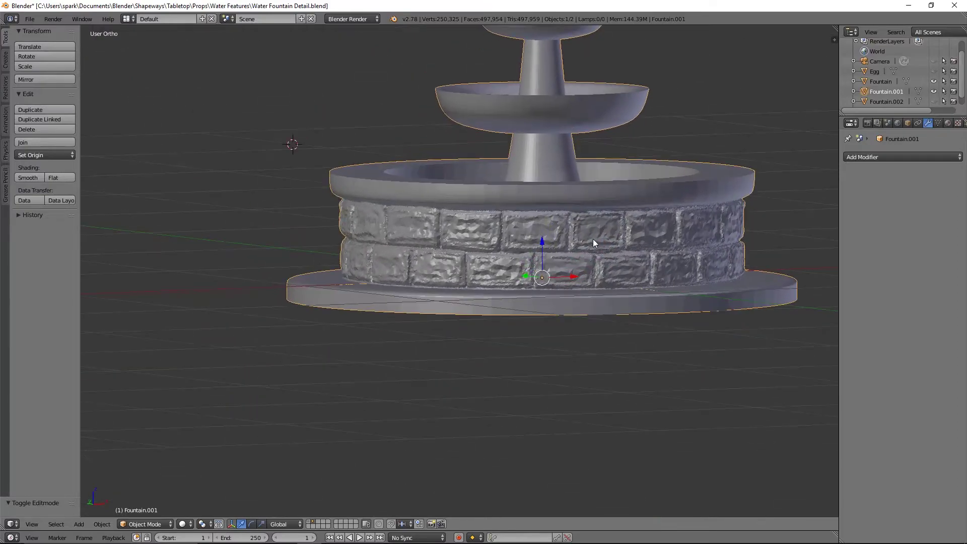
pyautogui.press('KP_Decimal')
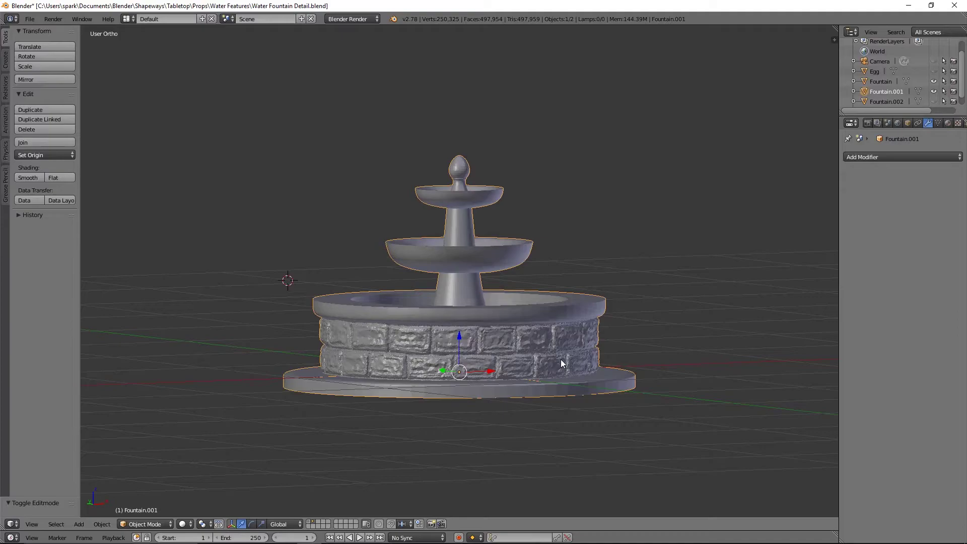
pyautogui.scroll(5, 618, 337)
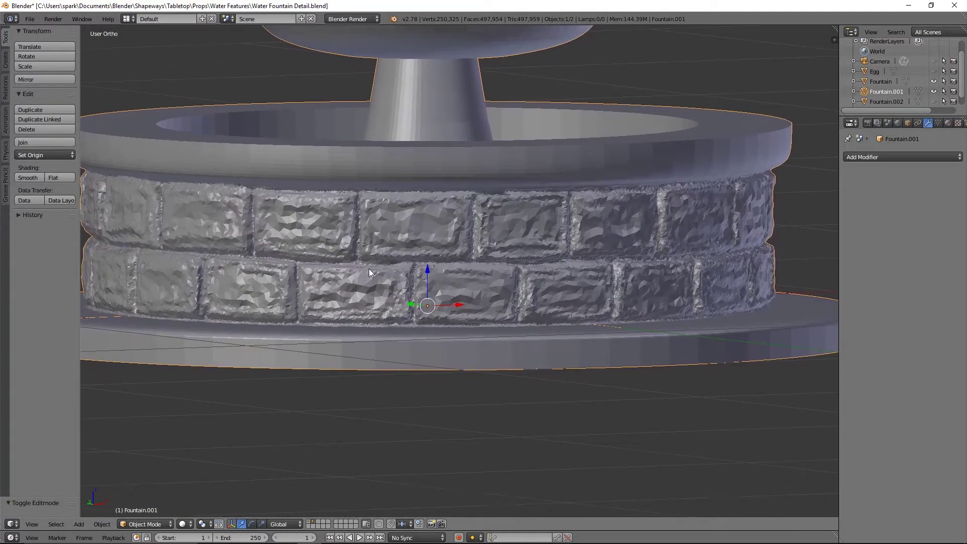
pyautogui.moveTo(369, 272); pyautogui.dragTo(483, 256, button='middle')
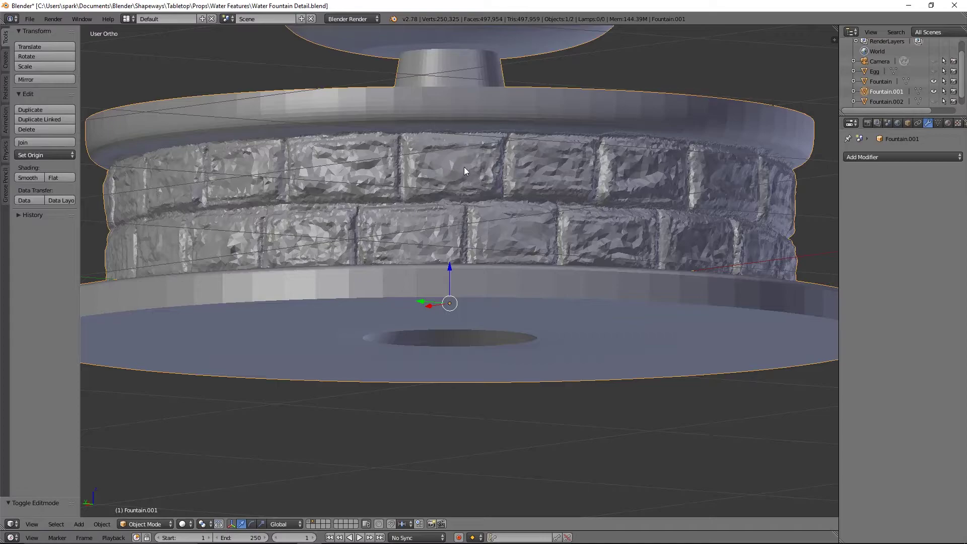
pyautogui.scroll(4, 464, 167)
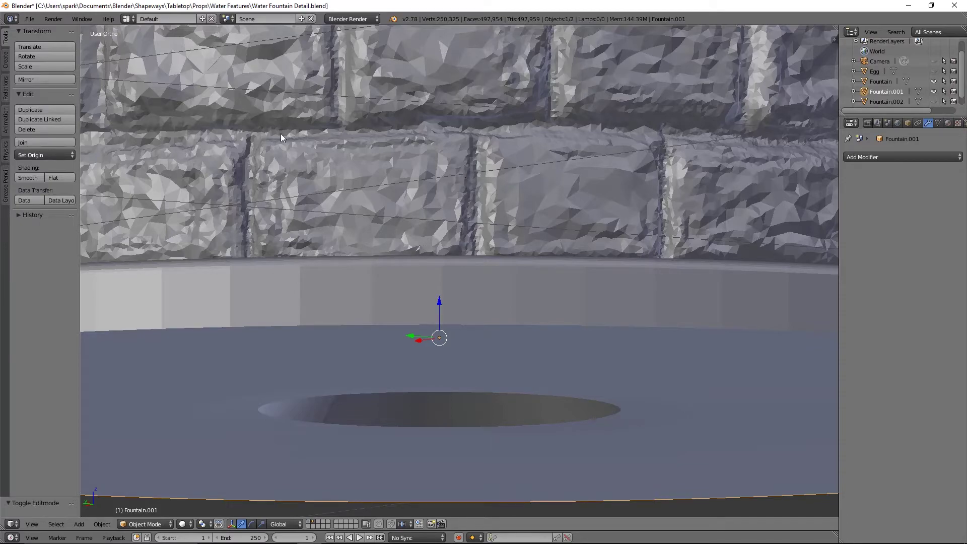
pyautogui.scroll(1, 378, 147)
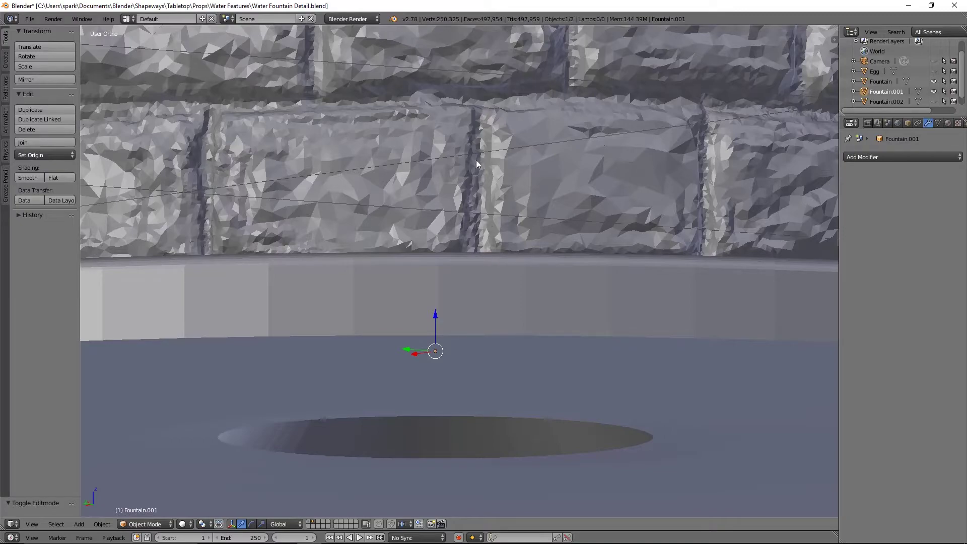
pyautogui.scroll(-6, 585, 121)
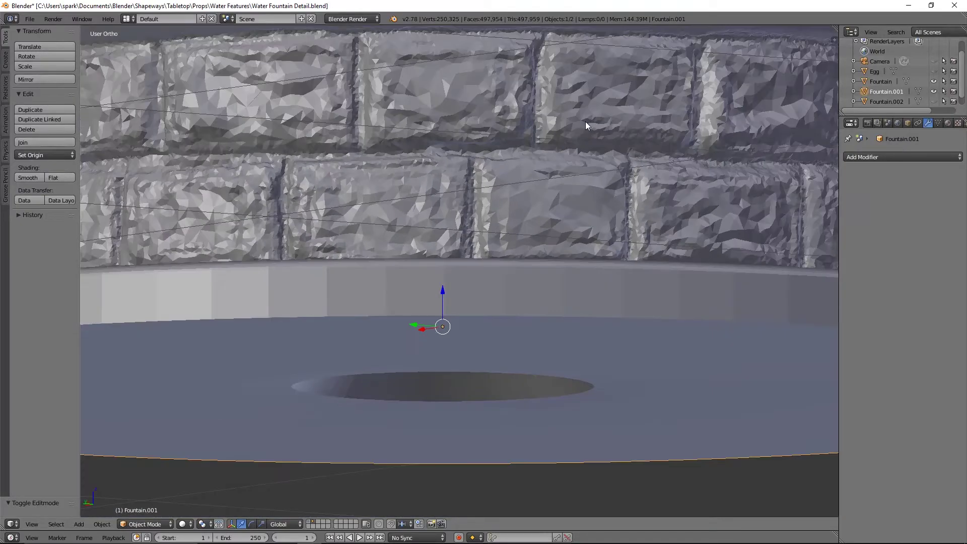
pyautogui.moveTo(575, 131); pyautogui.dragTo(584, 173, button='middle')
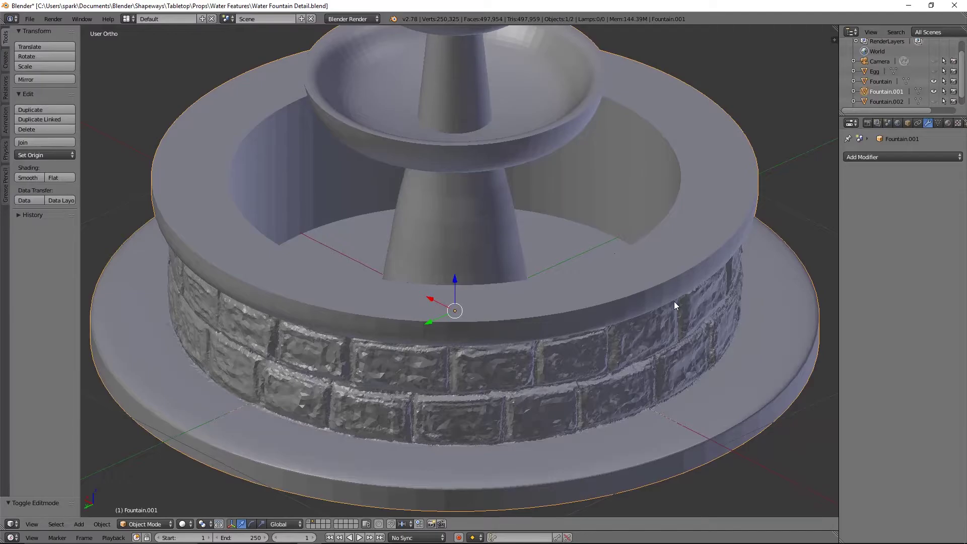
pyautogui.moveTo(674, 301); pyautogui.dragTo(478, 294, button='middle')
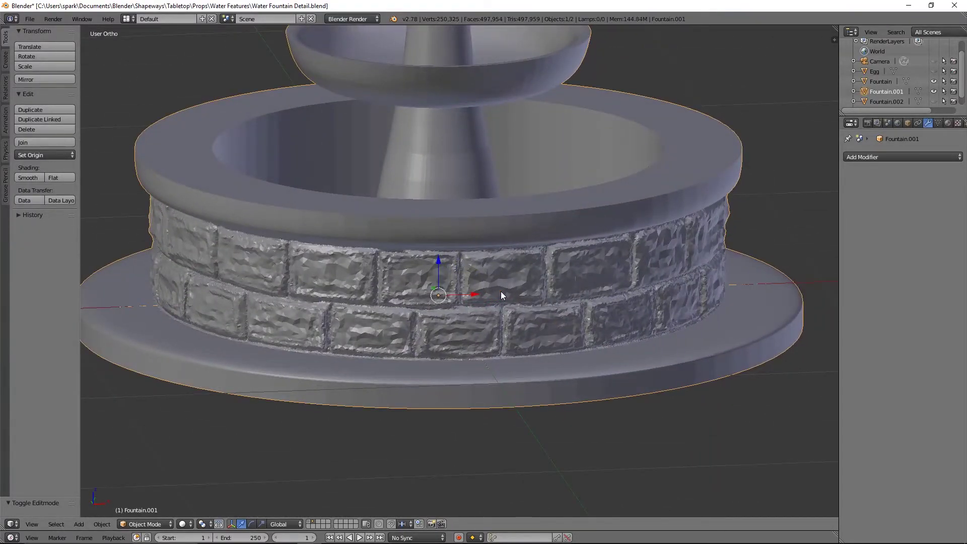
# Inspect the fountain's mesh in Edit Mode, comparing the triangle density of the bricks, mortar joints, rim and base.
pyautogui.press('Tab')
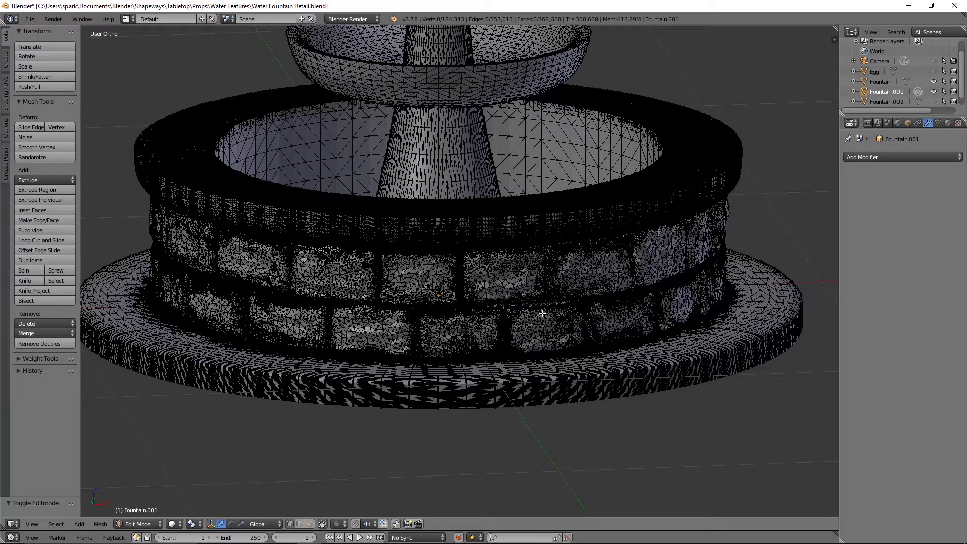
pyautogui.scroll(3, 542, 313)
pyautogui.scroll(4, 542, 312)
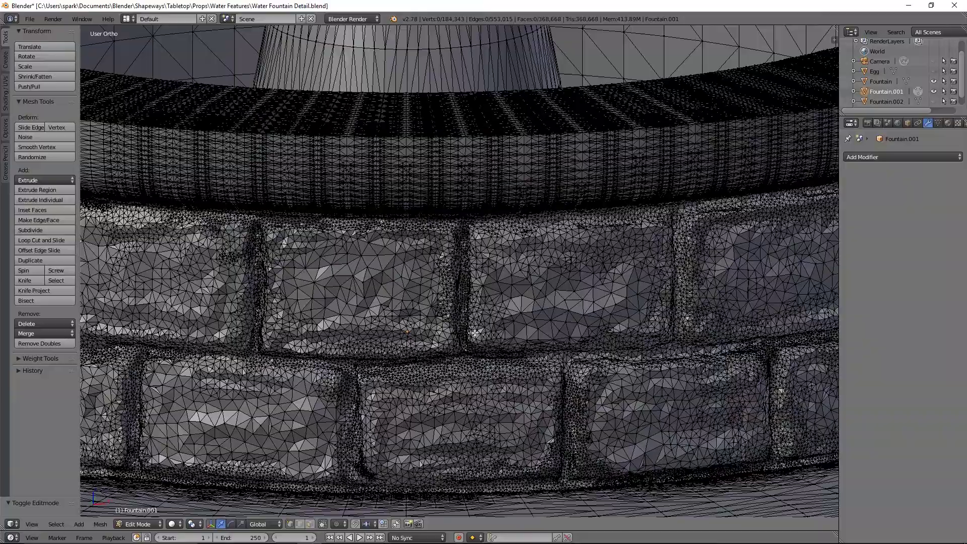
pyautogui.scroll(2, 470, 331)
pyautogui.scroll(1, 470, 331)
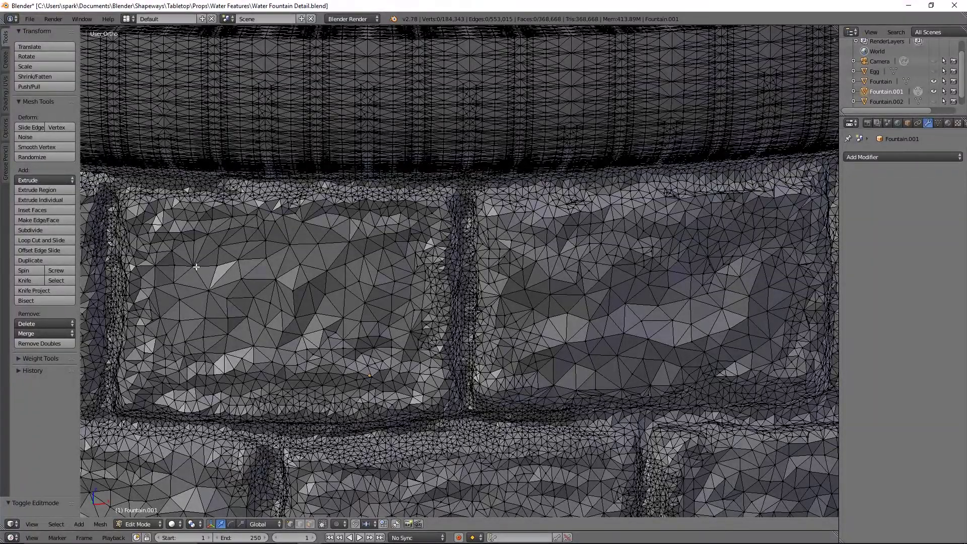
pyautogui.scroll(-3, 467, 213)
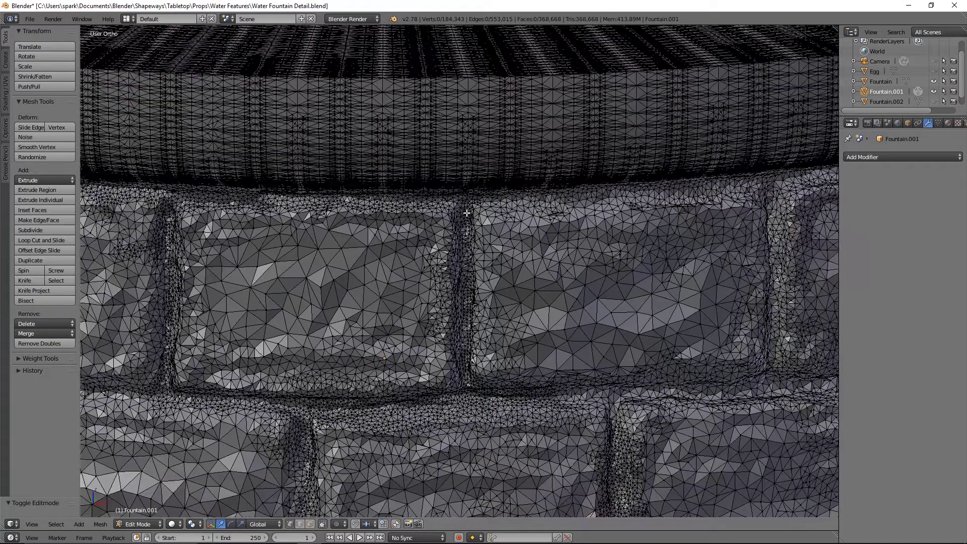
pyautogui.scroll(-6, 466, 215)
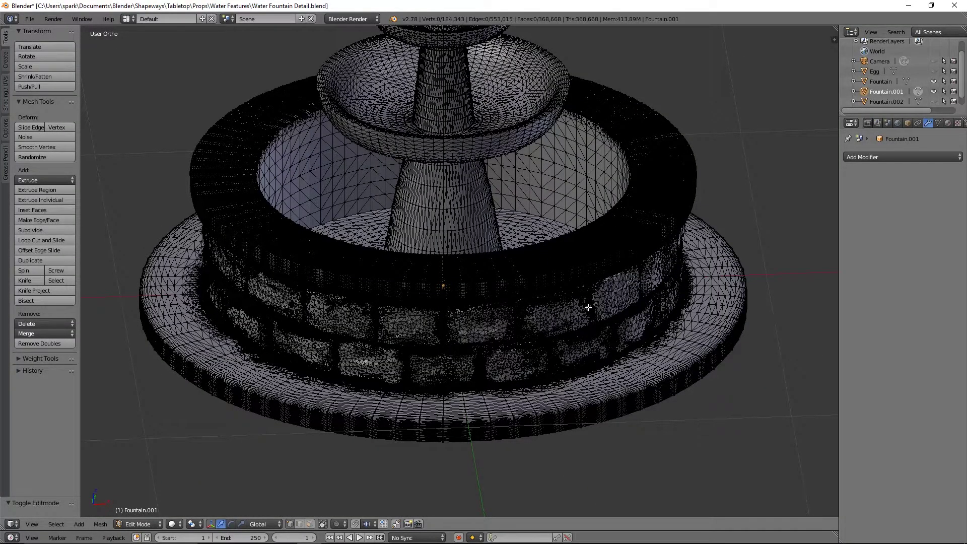
pyautogui.scroll(2, 588, 307)
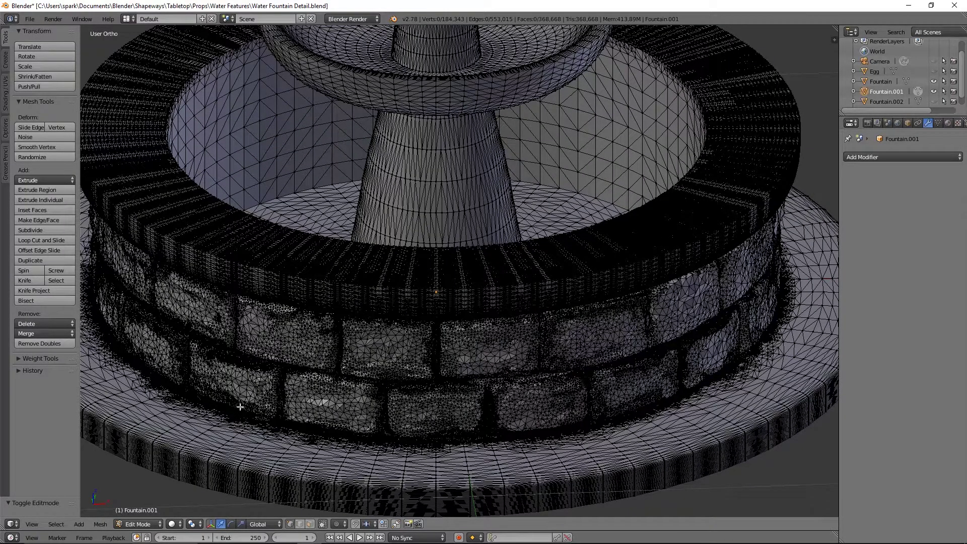
pyautogui.press('Tab')
# Put the fountain in Sculpt Mode, set the brush direction to Subtract and enable Dyntopo.
pyautogui.click(132, 524)
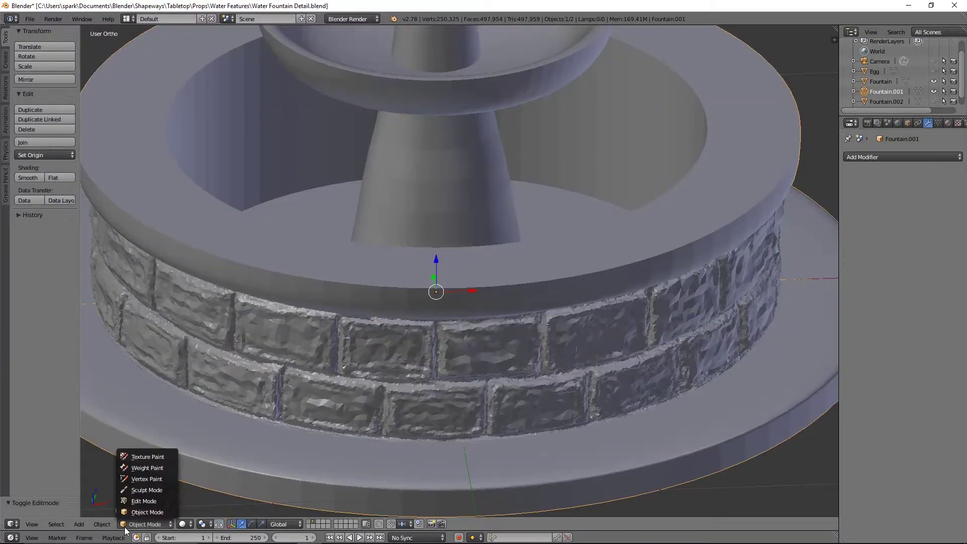
pyautogui.click(137, 490)
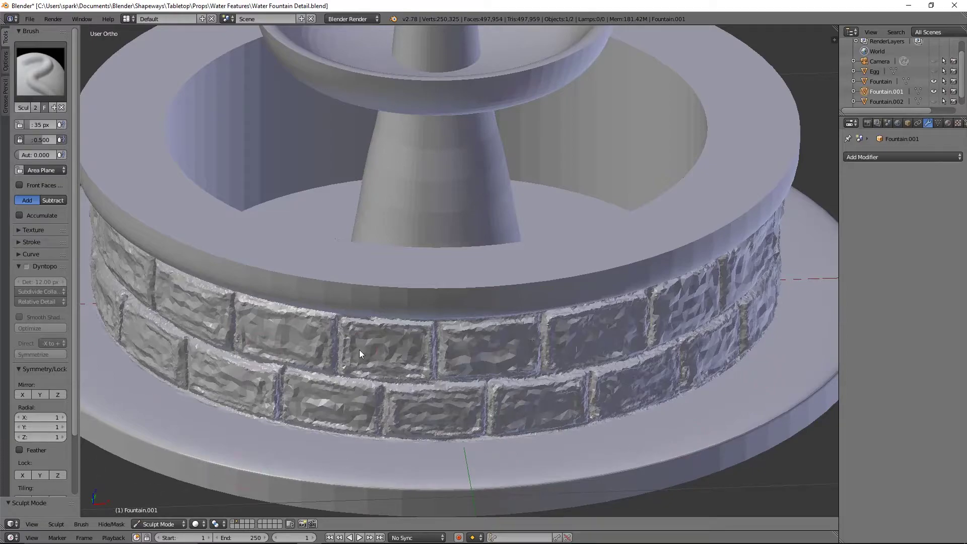
pyautogui.moveTo(346, 299); pyautogui.dragTo(603, 434, button='middle')
pyautogui.press('KP_7')
pyautogui.press('super')
pyautogui.scroll(2, 579, 281)
pyautogui.moveTo(579, 280); pyautogui.dragTo(543, 166, button='middle')
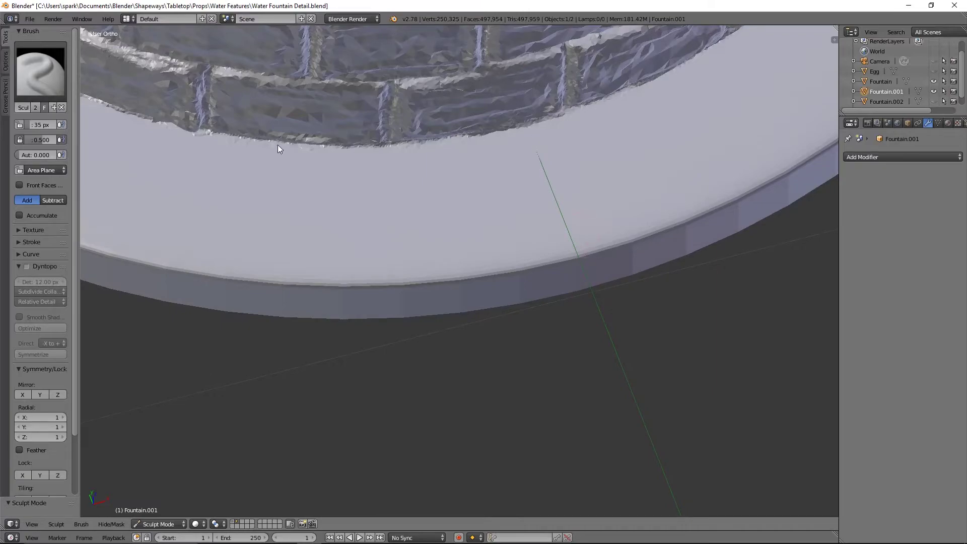
pyautogui.click(50, 199)
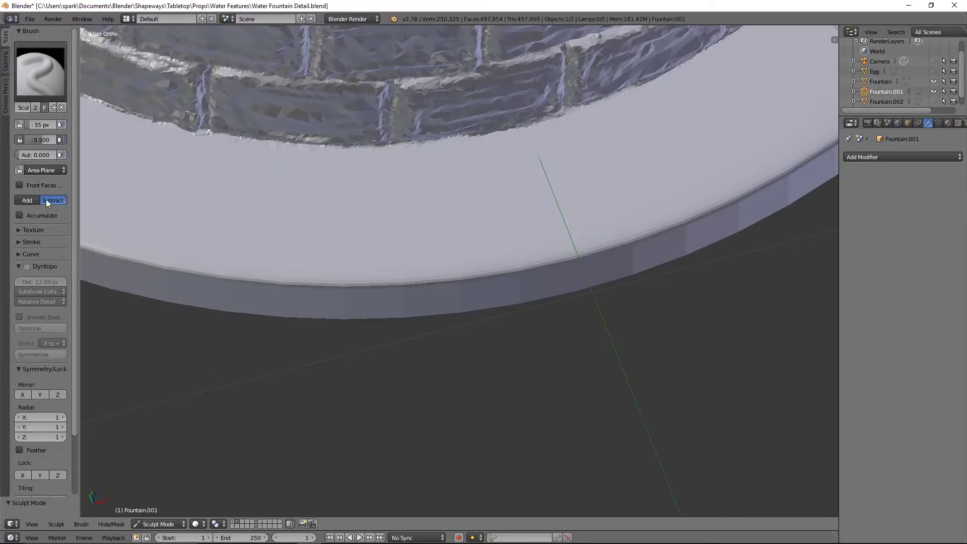
pyautogui.click(26, 267)
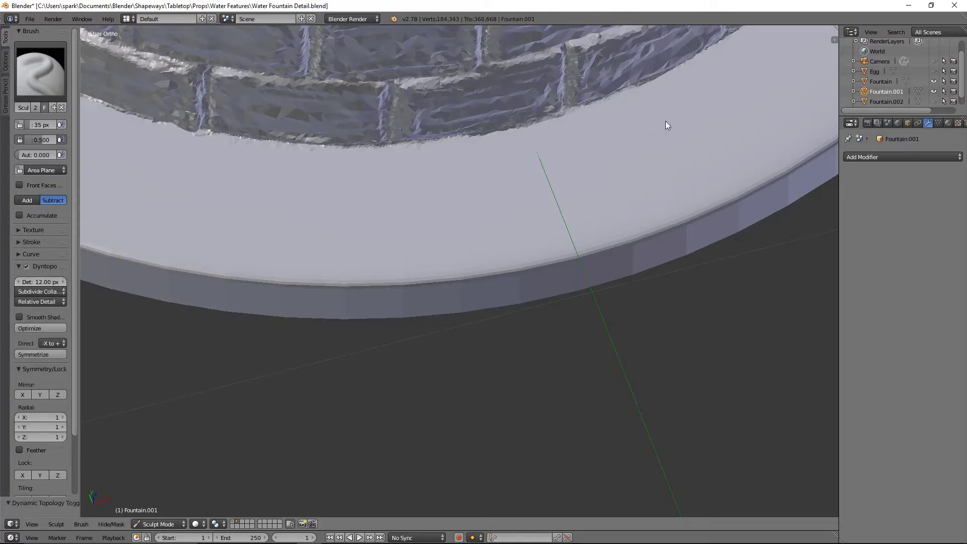
# Set the brush radius to 55 px and carve a straight groove across the base's top surface, from the brick wall to the outer edge.
pyautogui.moveTo(667, 123); pyautogui.dragTo(654, 201, button='middle')
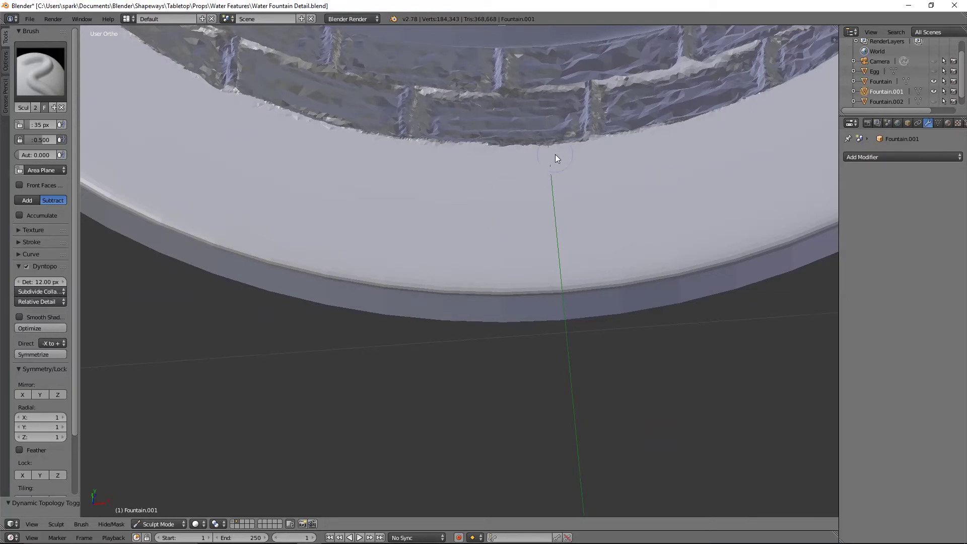
pyautogui.moveTo(551, 161); pyautogui.dragTo(513, 186, button='middle')
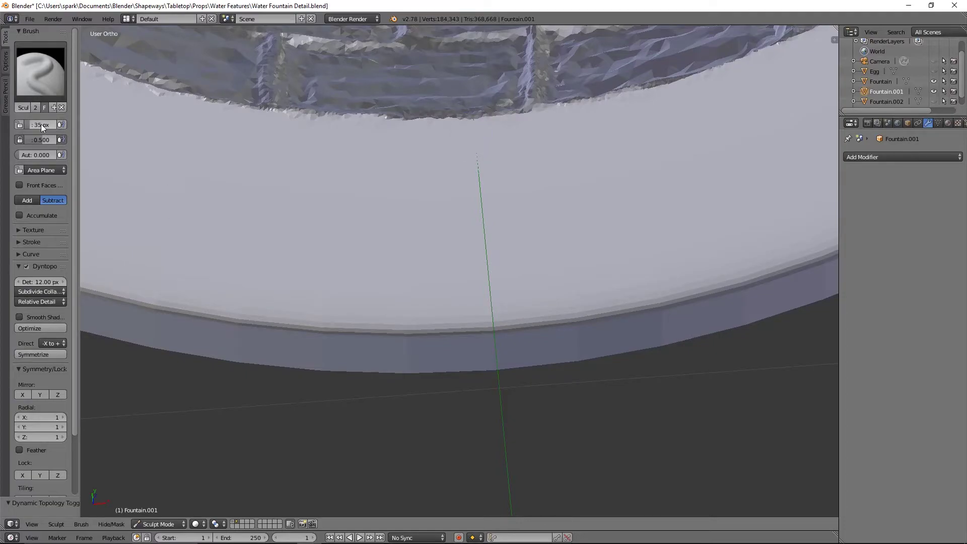
pyautogui.moveTo(41, 125); pyautogui.dragTo(25, 125)
pyautogui.click(494, 147)
pyautogui.moveTo(488, 287); pyautogui.dragTo(493, 319)
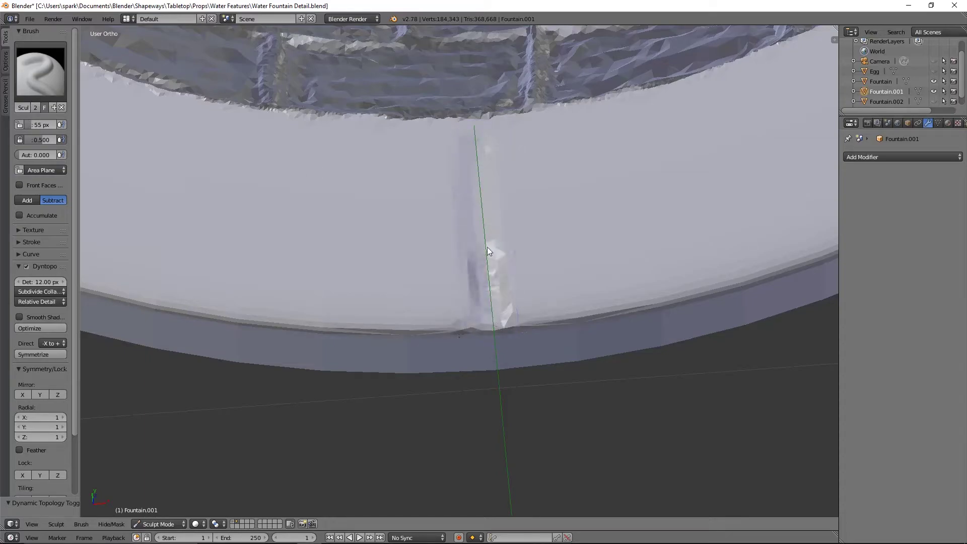
pyautogui.scroll(3, 490, 196)
pyautogui.keyDown('shift'); pyautogui.moveTo(615, 174); pyautogui.dragTo(566, 245, button='middle'); pyautogui.keyUp('shift')
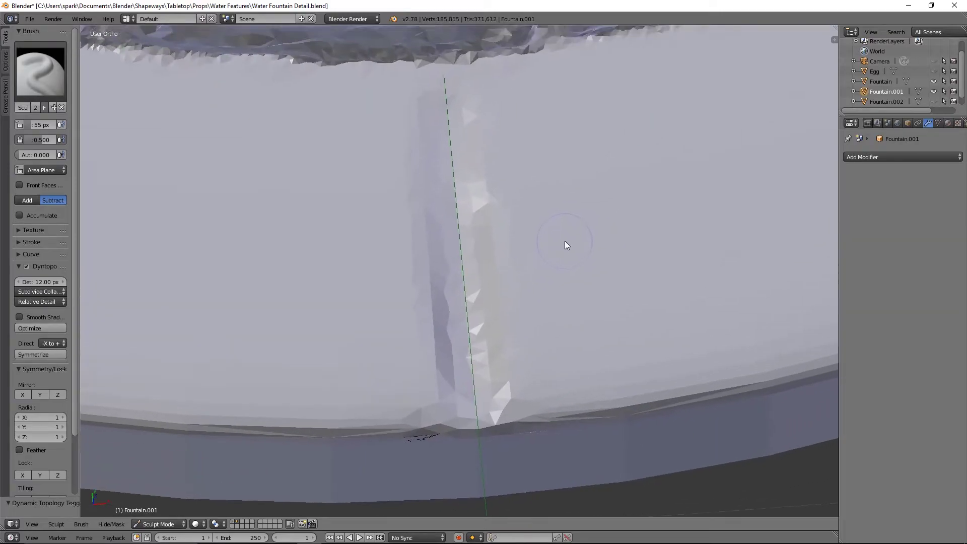
pyautogui.moveTo(443, 89)
pyautogui.mouseDown()
pyautogui.moveTo(446, 164)
pyautogui.moveTo(482, 332)
pyautogui.mouseUp()
# Continue the groove down the outer side face of the base to its bottom edge.
pyautogui.moveTo(482, 333)
pyautogui.mouseDown(button='middle')
pyautogui.moveTo(552, 365)
pyautogui.moveTo(546, 319)
pyautogui.moveTo(456, 130)
pyautogui.mouseUp(button='middle')
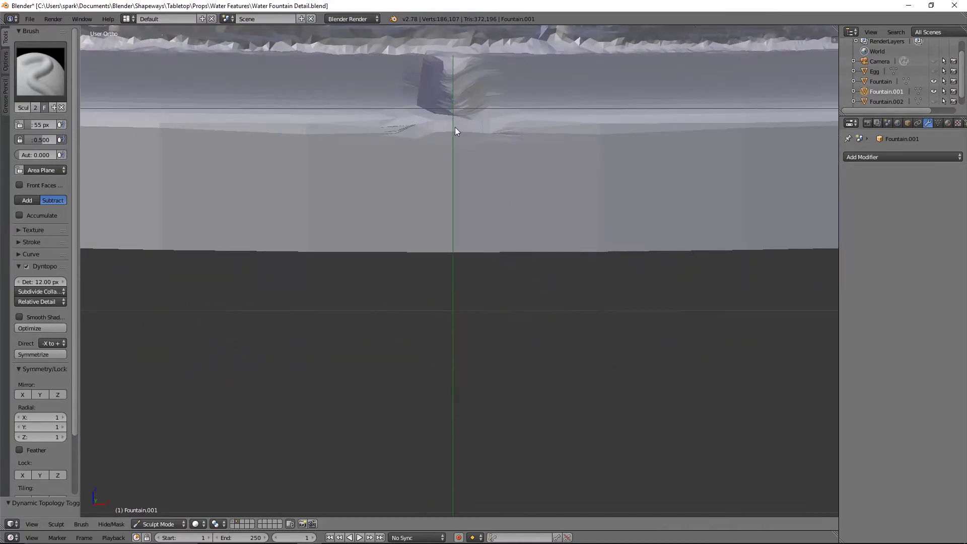
pyautogui.moveTo(454, 237)
pyautogui.mouseDown()
pyautogui.moveTo(455, 151)
pyautogui.moveTo(449, 175)
pyautogui.mouseUp()
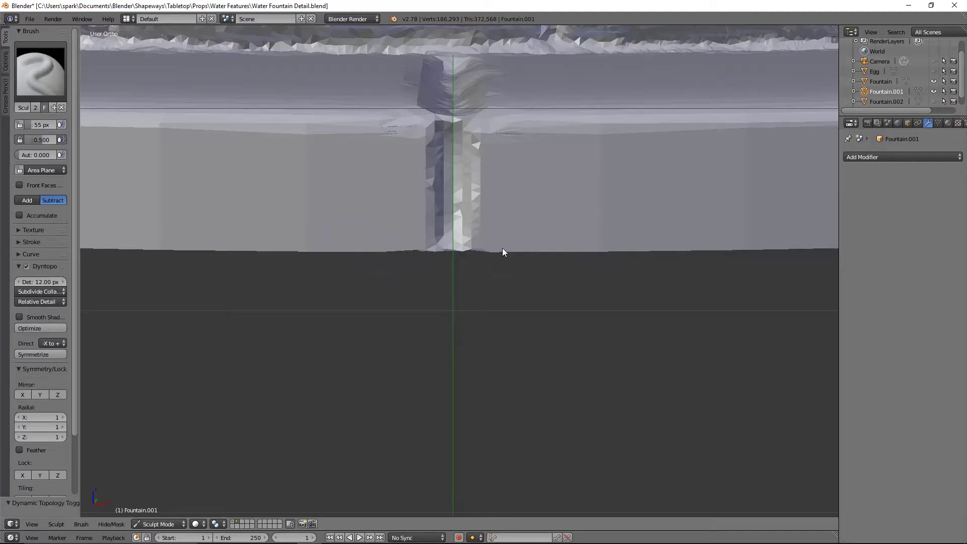
pyautogui.moveTo(464, 141); pyautogui.dragTo(578, 185, button='middle')
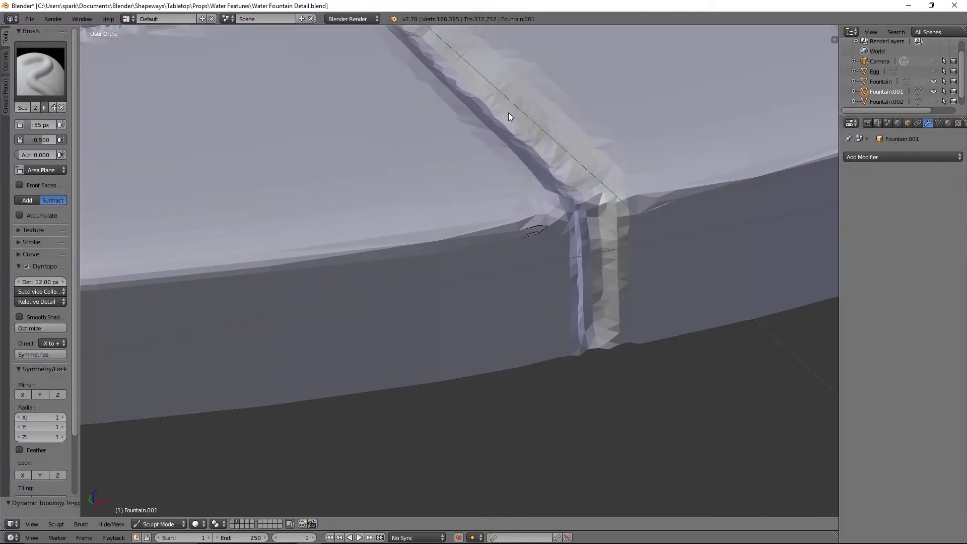
# Extend the groove's inner end so it meets the foot of the brick wall.
pyautogui.moveTo(463, 63); pyautogui.dragTo(402, 196, button='middle')
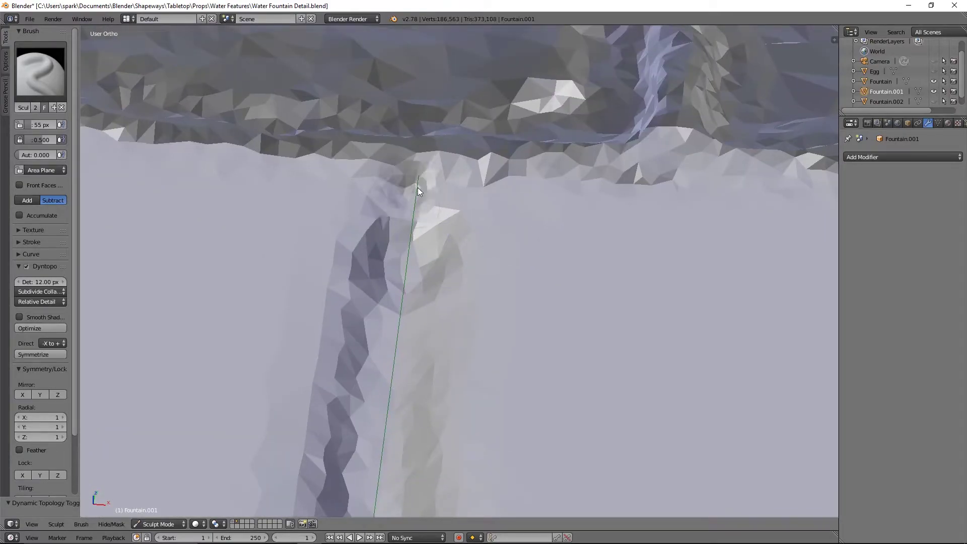
pyautogui.moveTo(418, 187)
pyautogui.mouseDown()
pyautogui.moveTo(409, 169)
pyautogui.moveTo(390, 204)
pyautogui.moveTo(366, 161)
pyautogui.moveTo(421, 190)
pyautogui.moveTo(437, 184)
pyautogui.moveTo(413, 193)
pyautogui.mouseUp()
pyautogui.moveTo(420, 192); pyautogui.dragTo(462, 180, button='middle')
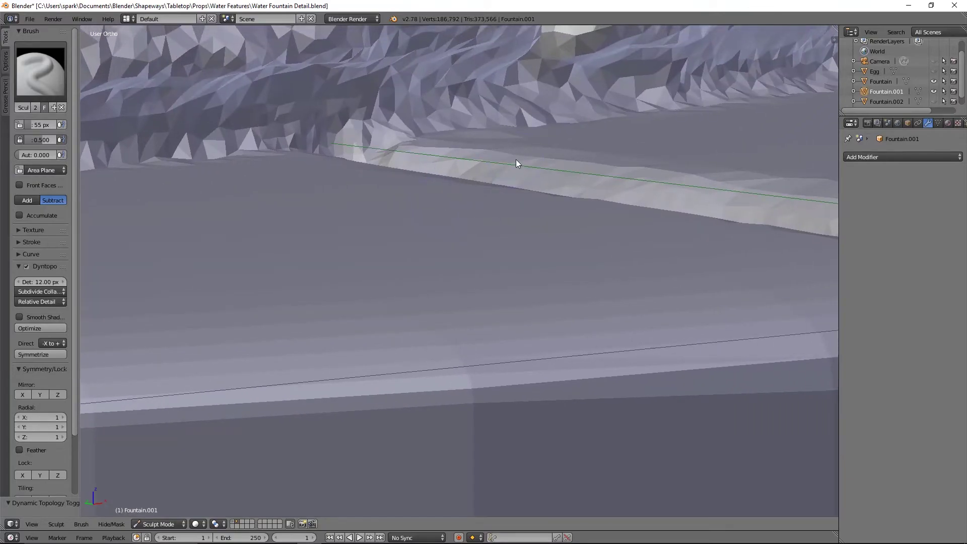
pyautogui.moveTo(516, 159); pyautogui.dragTo(458, 156, button='middle')
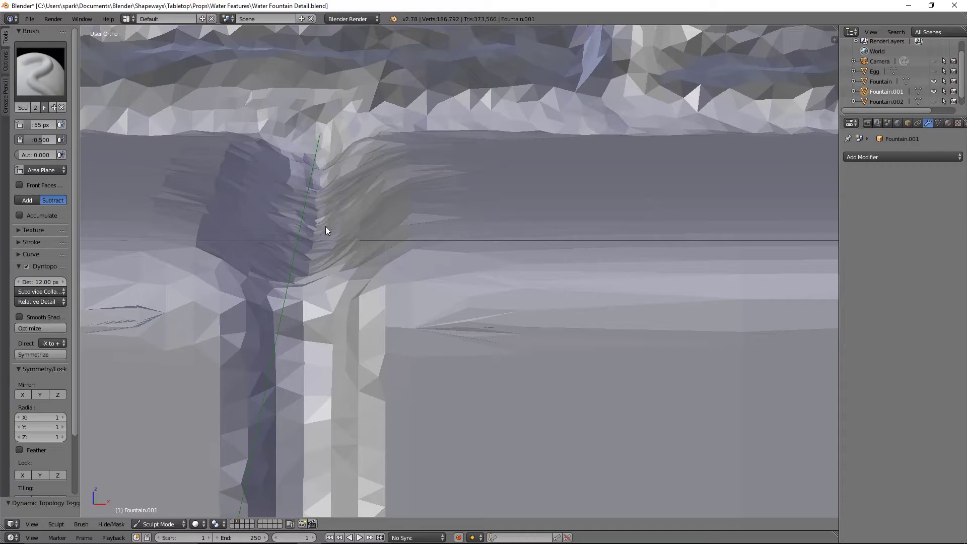
# Deepen the groove where it rounds the base's outer edge and along the full height of the side face.
pyautogui.moveTo(301, 260); pyautogui.dragTo(297, 299)
pyautogui.moveTo(370, 297); pyautogui.dragTo(363, 259, button='middle')
pyautogui.keyDown('shift'); pyautogui.moveTo(339, 335); pyautogui.dragTo(392, 262, button='middle'); pyautogui.keyUp('shift')
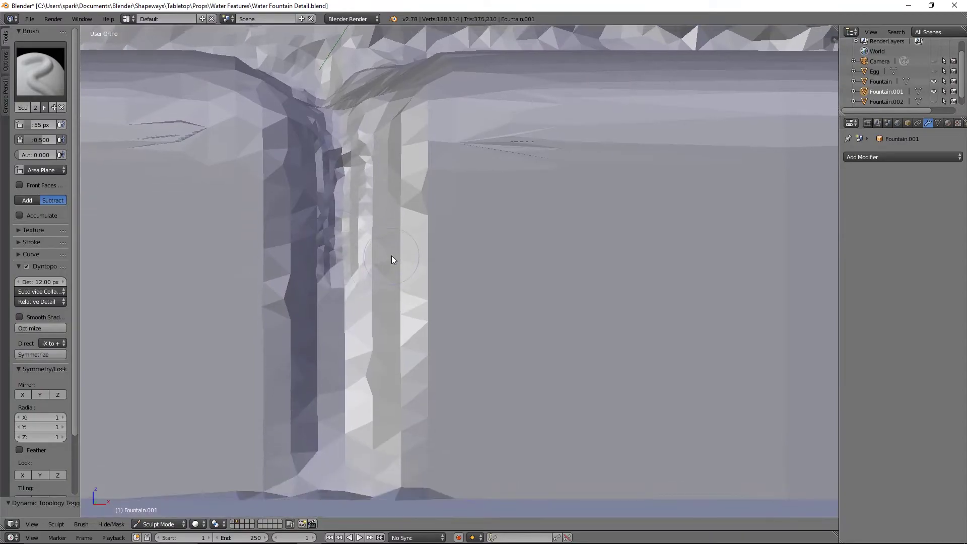
pyautogui.moveTo(352, 259)
pyautogui.mouseDown()
pyautogui.moveTo(345, 423)
pyautogui.moveTo(337, 153)
pyautogui.mouseUp()
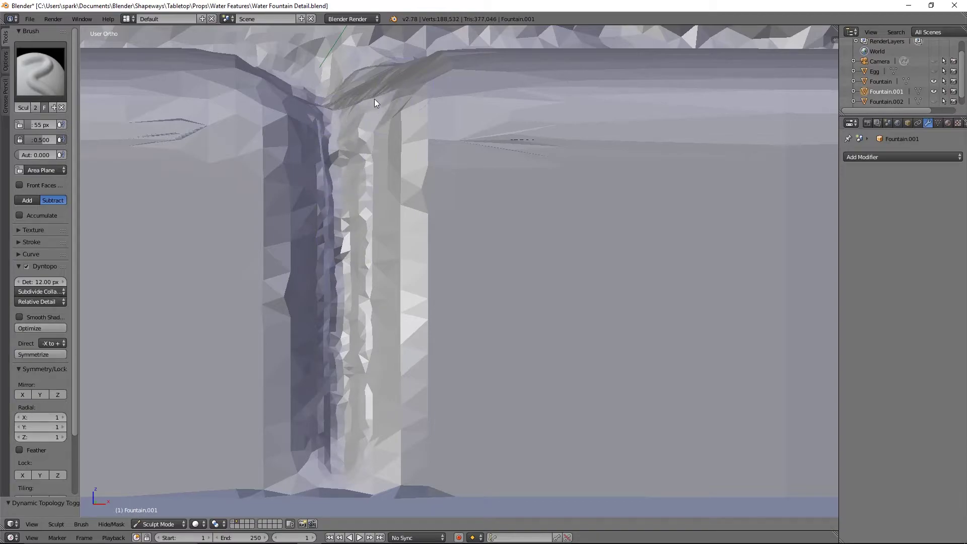
# Switch the SculptDraw brush to Add and raise uneven ridges on the base's top surface beside the groove.
pyautogui.moveTo(501, 68)
pyautogui.mouseDown(button='middle')
pyautogui.moveTo(454, 108)
pyautogui.moveTo(357, 131)
pyautogui.mouseUp(button='middle')
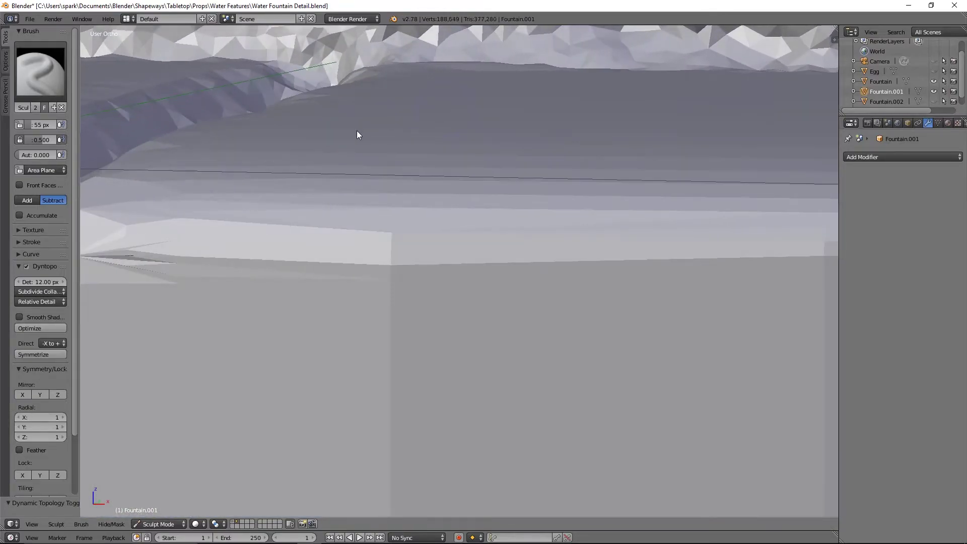
pyautogui.click(26, 201)
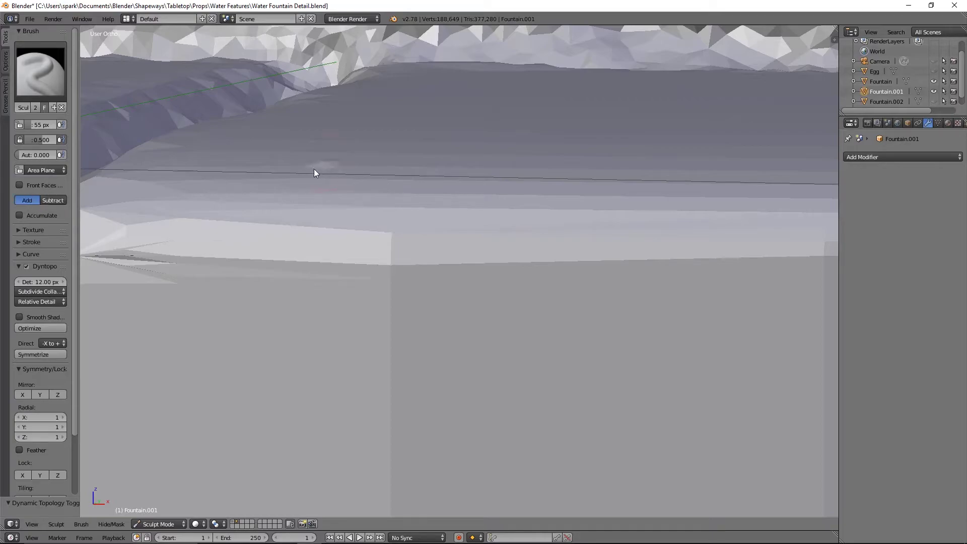
pyautogui.moveTo(253, 183); pyautogui.dragTo(436, 155)
pyautogui.moveTo(436, 156); pyautogui.dragTo(386, 206, button='middle')
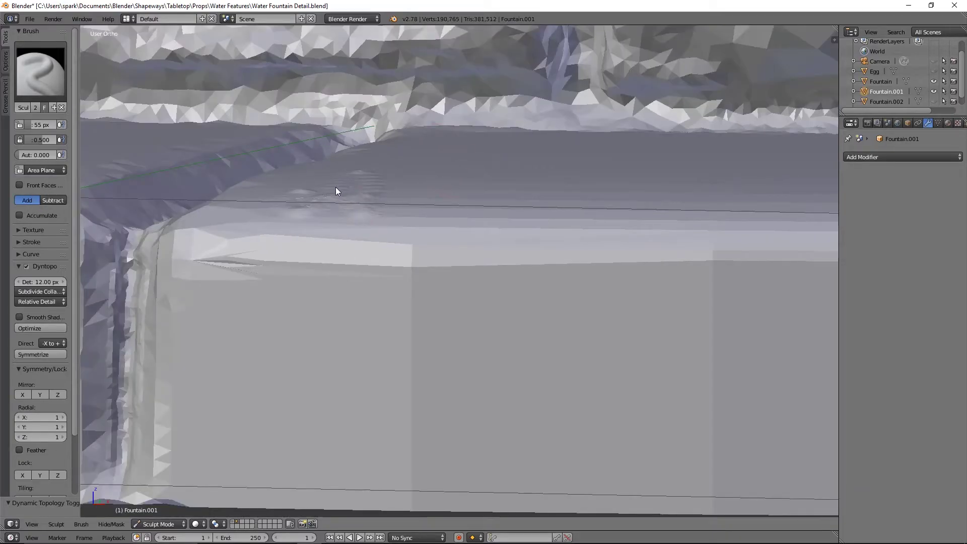
pyautogui.moveTo(337, 191)
pyautogui.mouseDown()
pyautogui.moveTo(751, 204)
pyautogui.moveTo(398, 177)
pyautogui.moveTo(474, 157)
pyautogui.moveTo(544, 170)
pyautogui.mouseUp()
pyautogui.scroll(-2, 621, 189)
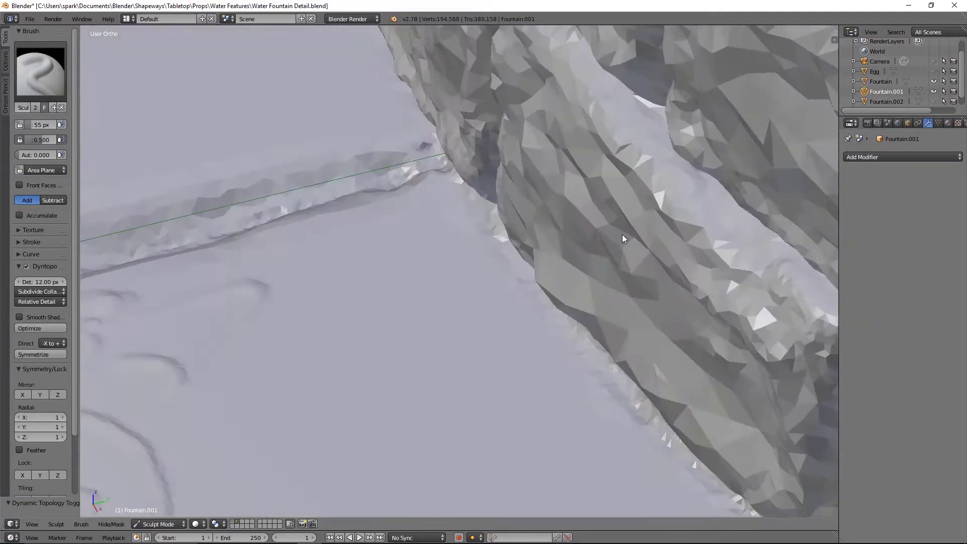
# Build up rough stone texture across the base's top surface, along the groove and over the outer edge of the first stone.
pyautogui.moveTo(623, 235); pyautogui.dragTo(605, 244, button='middle')
pyautogui.keyDown('shift'); pyautogui.moveTo(433, 280); pyautogui.dragTo(500, 157, button='middle'); pyautogui.keyUp('shift')
pyautogui.scroll(-3, 499, 157)
pyautogui.keyDown('shift'); pyautogui.moveTo(471, 259); pyautogui.dragTo(459, 189, button='middle'); pyautogui.keyUp('shift')
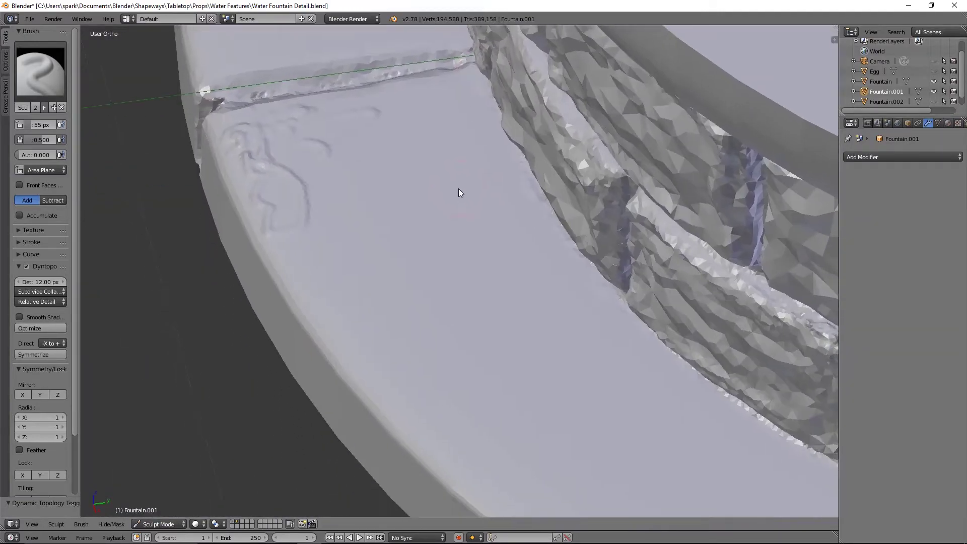
pyautogui.moveTo(355, 126)
pyautogui.mouseDown()
pyautogui.moveTo(270, 135)
pyautogui.moveTo(261, 149)
pyautogui.moveTo(299, 119)
pyautogui.moveTo(430, 104)
pyautogui.mouseUp()
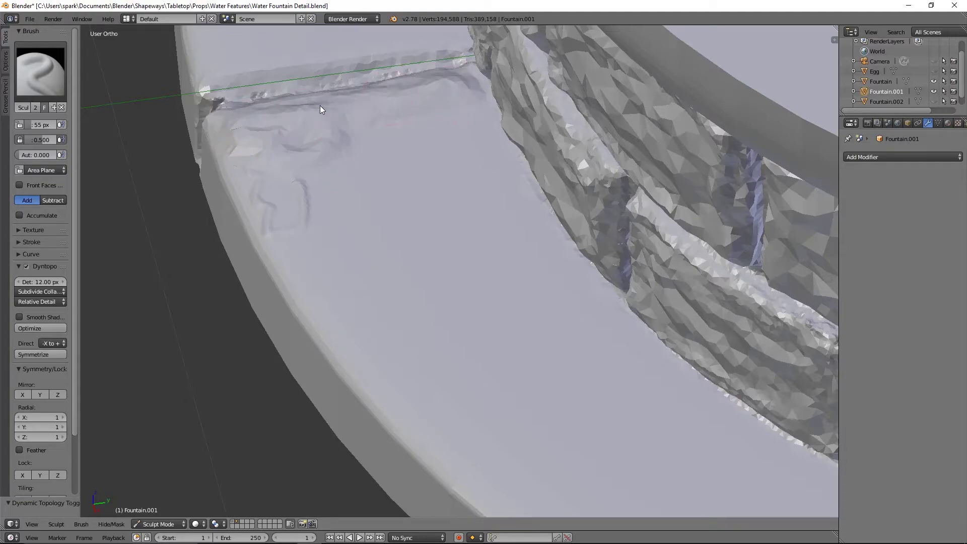
pyautogui.moveTo(320, 108)
pyautogui.mouseDown()
pyautogui.moveTo(272, 196)
pyautogui.moveTo(239, 199)
pyautogui.mouseUp()
pyautogui.moveTo(218, 168)
pyautogui.mouseDown()
pyautogui.moveTo(212, 228)
pyautogui.moveTo(206, 170)
pyautogui.moveTo(247, 251)
pyautogui.moveTo(322, 292)
pyautogui.moveTo(473, 88)
pyautogui.moveTo(494, 219)
pyautogui.moveTo(490, 279)
pyautogui.moveTo(282, 288)
pyautogui.mouseUp()
pyautogui.moveTo(282, 288)
pyautogui.mouseDown(button='middle')
pyautogui.moveTo(541, 292)
pyautogui.moveTo(447, 298)
pyautogui.mouseUp(button='middle')
pyautogui.moveTo(446, 298)
pyautogui.mouseDown()
pyautogui.moveTo(308, 201)
pyautogui.moveTo(482, 344)
pyautogui.mouseUp()
# Use the Smooth brush at strength 0.220 to soften the rough texture on the stone's top surface.
pyautogui.click(49, 70)
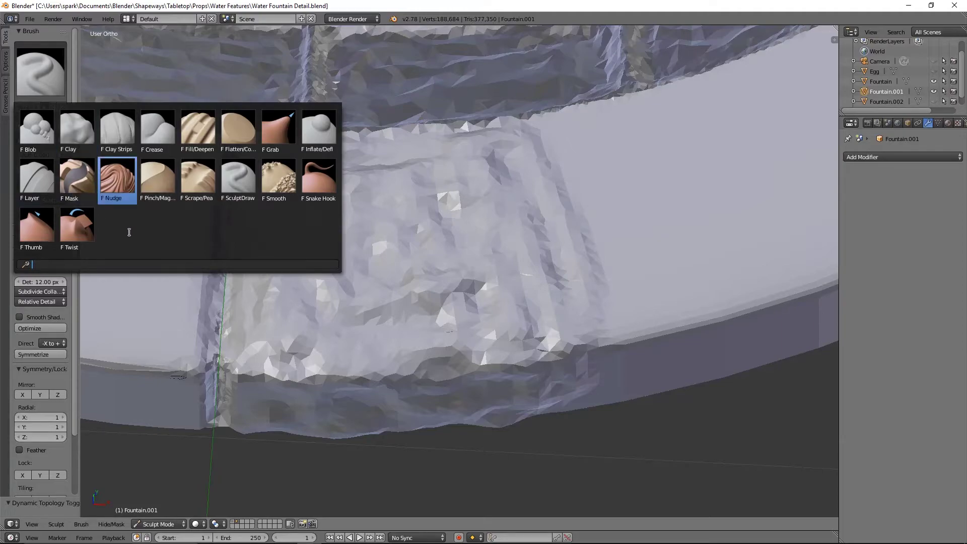
pyautogui.click(279, 177)
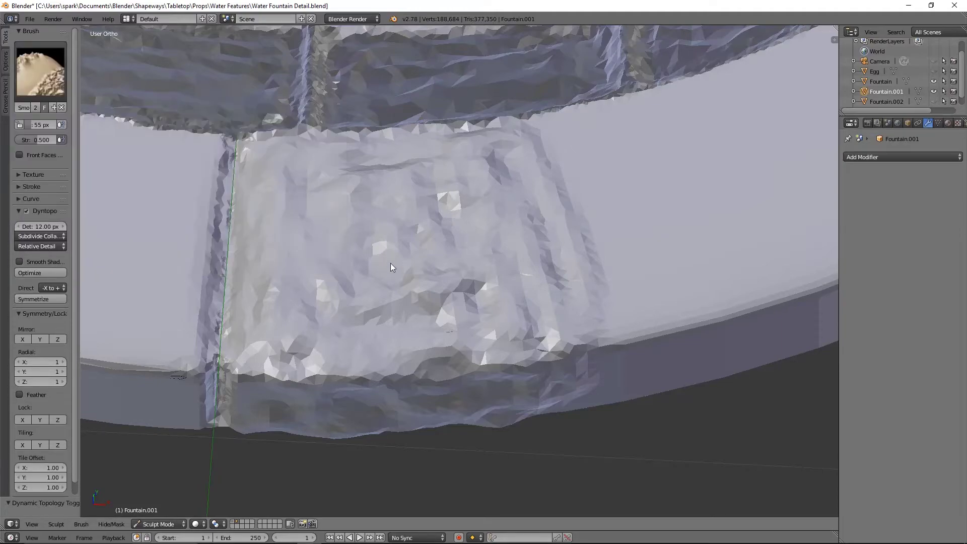
pyautogui.moveTo(506, 146)
pyautogui.mouseDown()
pyautogui.moveTo(297, 159)
pyautogui.moveTo(414, 164)
pyautogui.mouseUp()
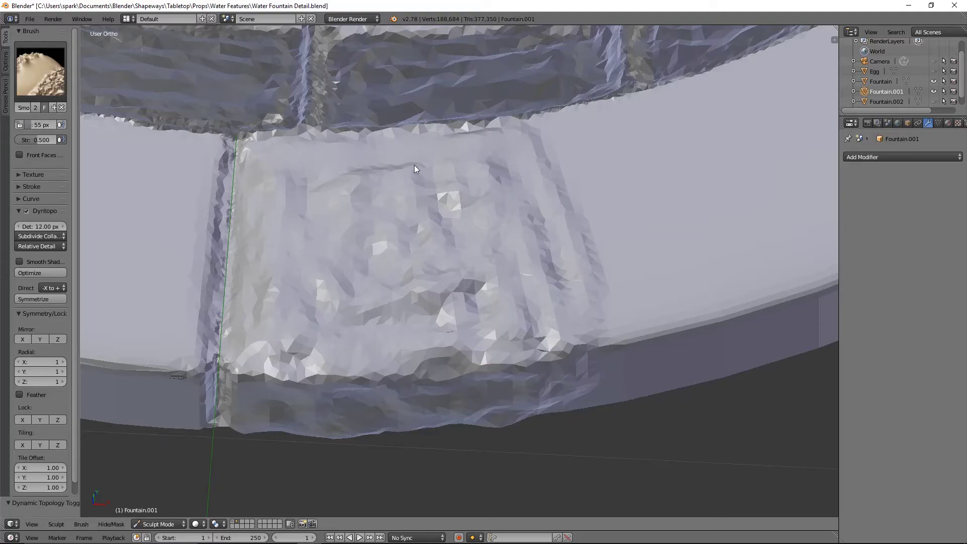
pyautogui.moveTo(41, 140); pyautogui.dragTo(27, 139)
pyautogui.moveTo(464, 173)
pyautogui.mouseDown()
pyautogui.moveTo(468, 185)
pyautogui.moveTo(301, 235)
pyautogui.moveTo(302, 306)
pyautogui.moveTo(557, 324)
pyautogui.moveTo(531, 155)
pyautogui.moveTo(497, 188)
pyautogui.moveTo(431, 312)
pyautogui.moveTo(313, 297)
pyautogui.mouseUp()
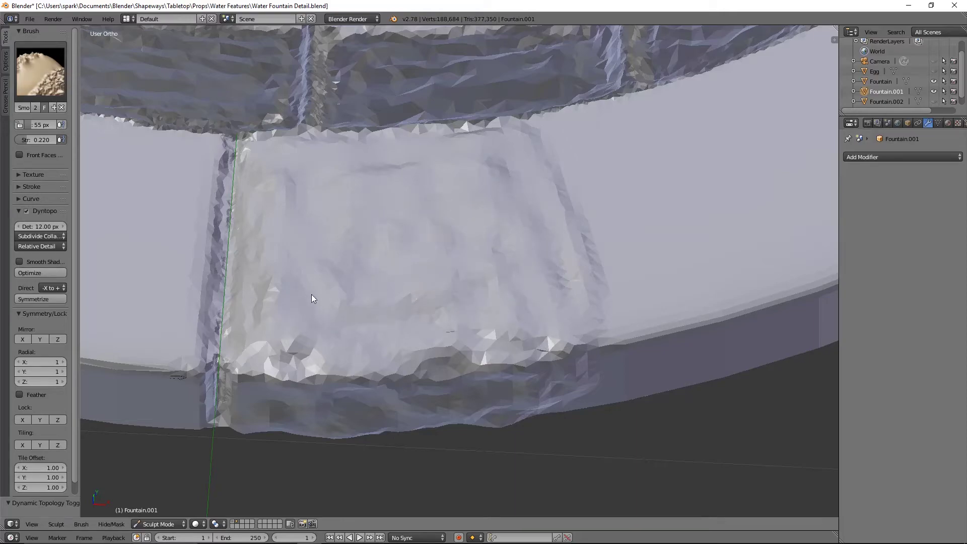
# Smooth the remaining sharp facets across the stone's top and along its outer side face.
pyautogui.moveTo(262, 223)
pyautogui.mouseDown()
pyautogui.moveTo(265, 356)
pyautogui.moveTo(509, 345)
pyautogui.moveTo(528, 356)
pyautogui.moveTo(521, 389)
pyautogui.moveTo(250, 423)
pyautogui.moveTo(470, 426)
pyautogui.moveTo(637, 406)
pyautogui.mouseUp()
pyautogui.moveTo(649, 391)
pyautogui.mouseDown(button='middle')
pyautogui.moveTo(618, 334)
pyautogui.moveTo(582, 322)
pyautogui.mouseUp(button='middle')
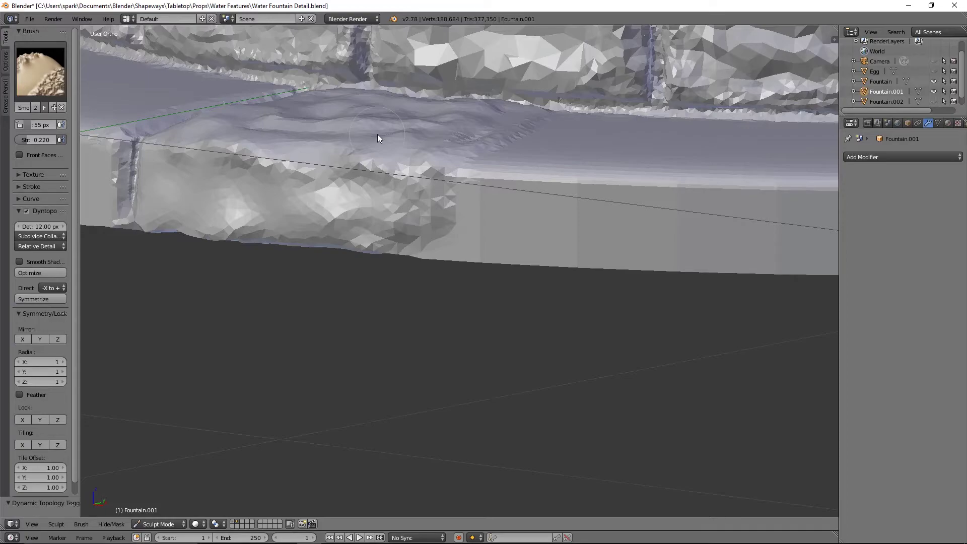
pyautogui.moveTo(377, 134)
pyautogui.mouseDown(button='middle')
pyautogui.moveTo(424, 146)
pyautogui.moveTo(457, 105)
pyautogui.mouseUp(button='middle')
pyautogui.moveTo(334, 166)
pyautogui.mouseDown(button='middle')
pyautogui.moveTo(490, 272)
pyautogui.moveTo(467, 216)
pyautogui.moveTo(463, 232)
pyautogui.moveTo(512, 250)
pyautogui.mouseUp(button='middle')
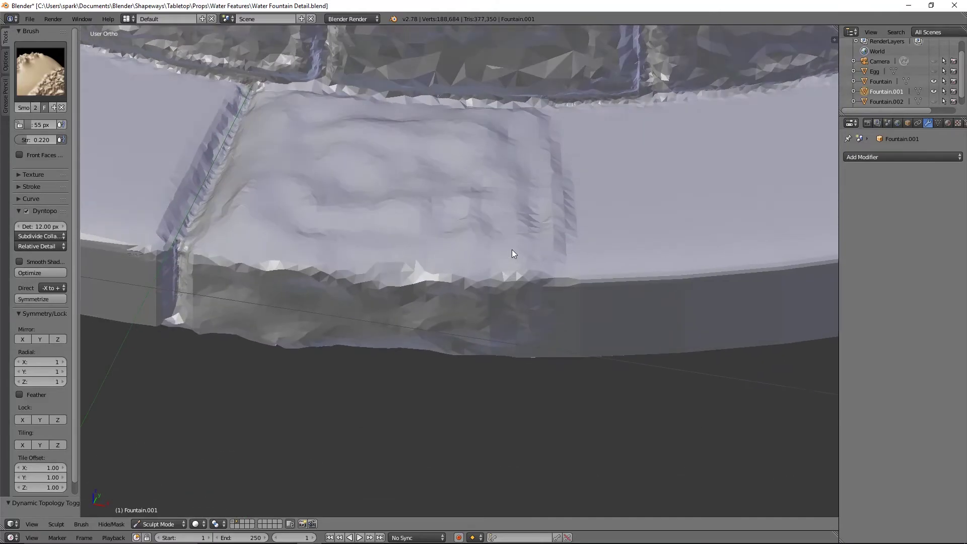
pyautogui.moveTo(333, 146)
pyautogui.mouseDown(button='middle')
pyautogui.moveTo(347, 179)
pyautogui.moveTo(340, 177)
pyautogui.moveTo(352, 177)
pyautogui.mouseUp(button='middle')
# With the SculptDraw brush set to Subtract, carve a second groove across the base's top surface at the stone's far end.
pyautogui.click(40, 70)
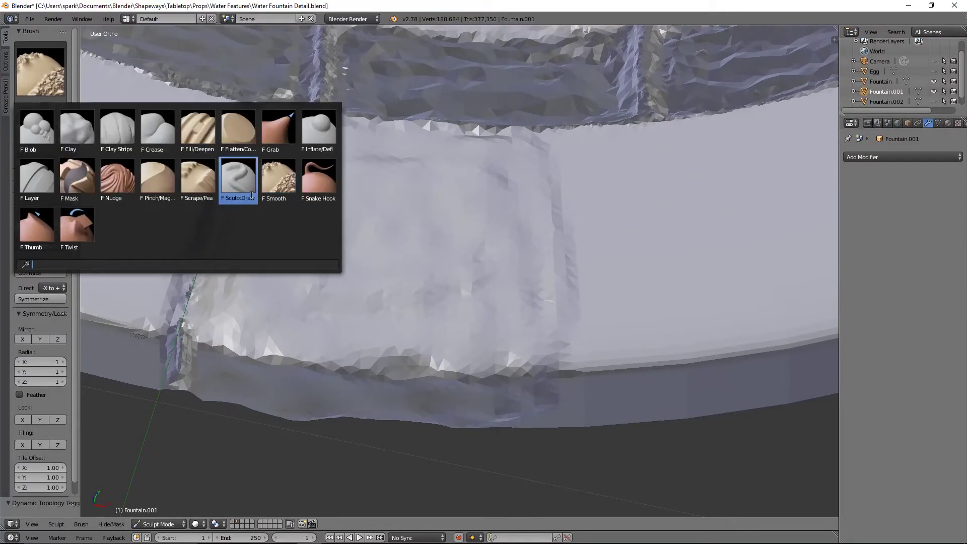
pyautogui.click(238, 171)
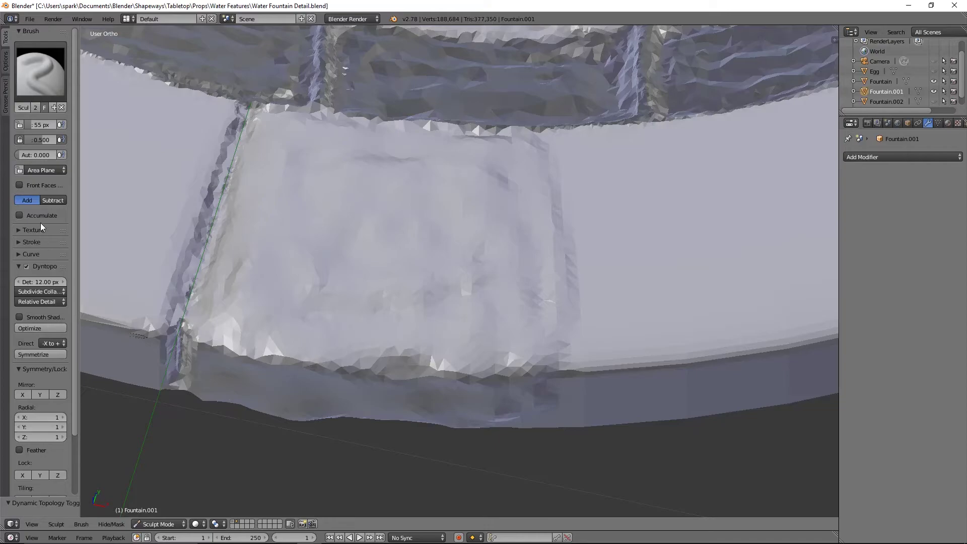
pyautogui.click(52, 200)
pyautogui.scroll(5, 621, 186)
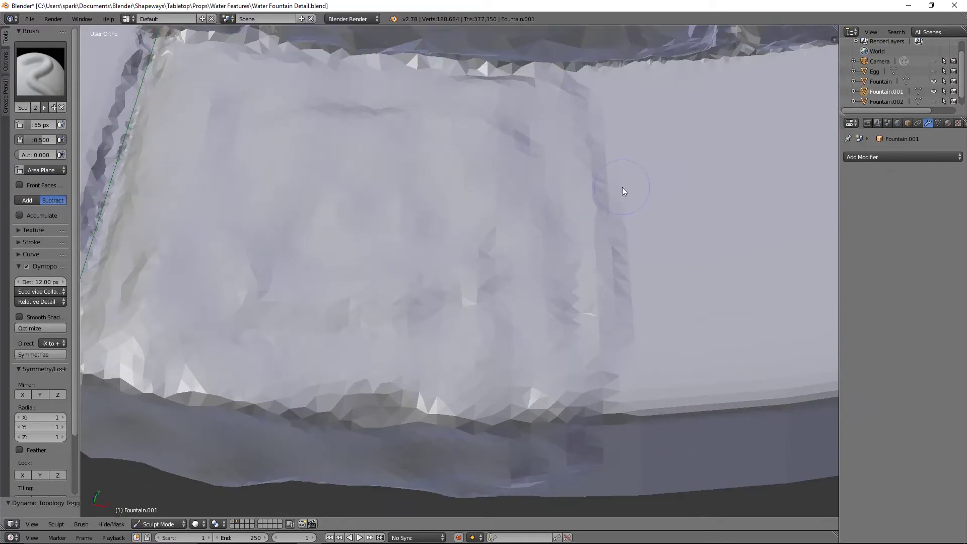
pyautogui.keyDown('shift'); pyautogui.moveTo(701, 167); pyautogui.dragTo(544, 190, button='middle'); pyautogui.keyUp('shift')
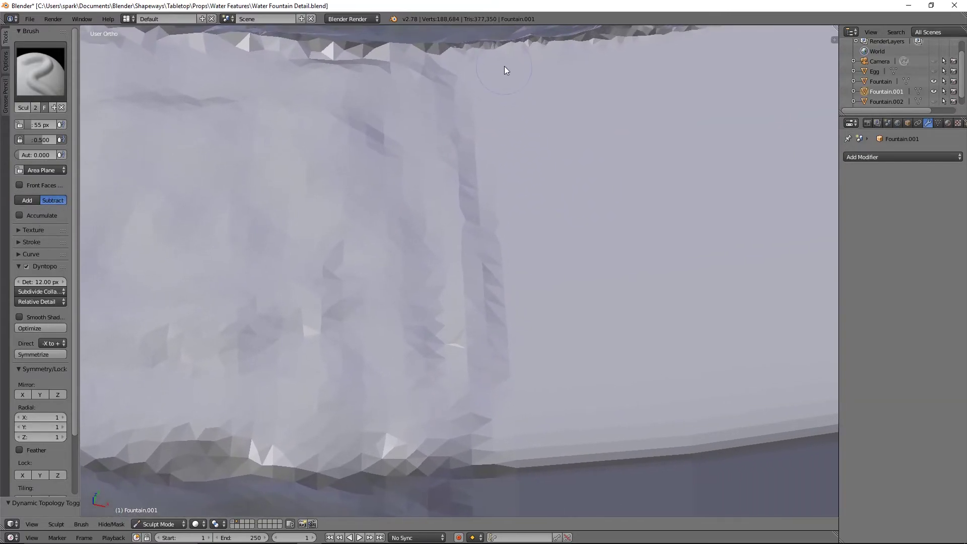
pyautogui.moveTo(493, 57); pyautogui.dragTo(548, 456)
pyautogui.moveTo(493, 87); pyautogui.dragTo(546, 456)
pyautogui.moveTo(492, 96); pyautogui.dragTo(518, 336)
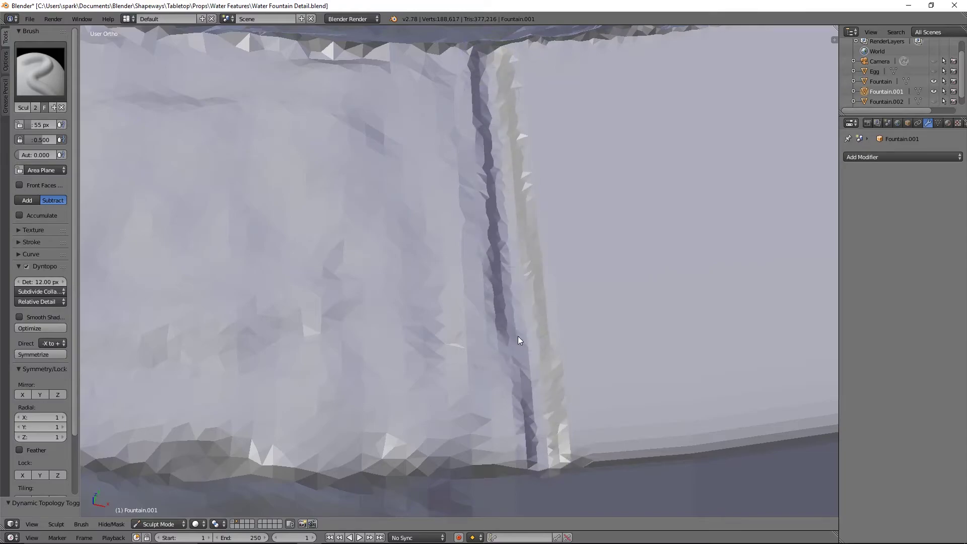
# Deepen the second groove from the brick wall outward and carry it down the base's outer side face to the bottom edge.
pyautogui.moveTo(518, 337); pyautogui.dragTo(497, 211, button='middle')
pyautogui.moveTo(497, 96)
pyautogui.mouseDown()
pyautogui.moveTo(494, 207)
pyautogui.moveTo(499, 192)
pyautogui.mouseUp()
pyautogui.scroll(3, 499, 185)
pyautogui.keyDown('shift'); pyautogui.moveTo(499, 186); pyautogui.dragTo(478, 321, button='middle'); pyautogui.keyUp('shift')
pyautogui.moveTo(491, 242); pyautogui.dragTo(507, 109)
pyautogui.keyDown('shift'); pyautogui.moveTo(514, 70); pyautogui.dragTo(515, 252, button='middle'); pyautogui.keyUp('shift')
pyautogui.scroll(2, 528, 113)
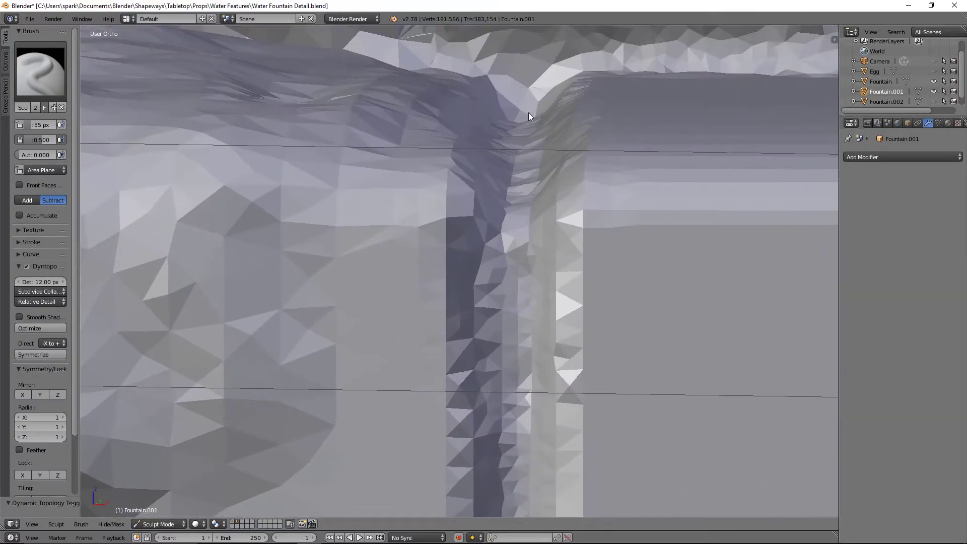
pyautogui.moveTo(522, 68); pyautogui.dragTo(509, 478)
pyautogui.moveTo(508, 479); pyautogui.dragTo(545, 343, button='middle')
pyautogui.scroll(-3, 545, 343)
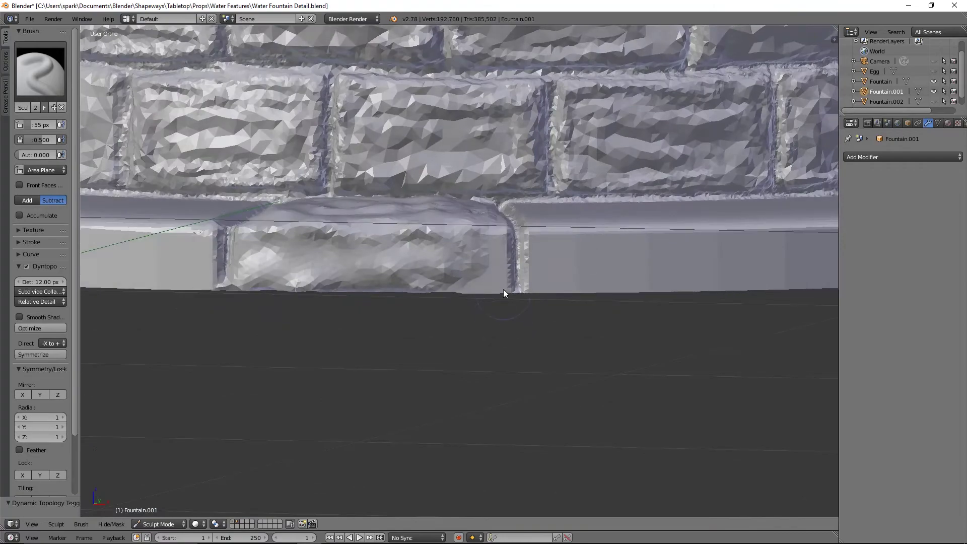
# Switch SculptDraw back to Add and build up the stone's side face as far as the second groove.
pyautogui.click(27, 200)
pyautogui.moveTo(483, 278); pyautogui.dragTo(485, 244)
pyautogui.moveTo(440, 265)
pyautogui.keyDown('shift'); pyautogui.mouseDown()
pyautogui.moveTo(431, 275)
pyautogui.moveTo(432, 246)
pyautogui.moveTo(342, 237)
pyautogui.mouseUp(); pyautogui.keyUp('shift')
pyautogui.moveTo(284, 227); pyautogui.dragTo(280, 265, button='middle')
pyautogui.moveTo(348, 183); pyautogui.dragTo(652, 230, button='middle')
# Examine the finished base stone against the brick wall and the whole fountain from above and from the side.
pyautogui.scroll(-3, 559, 252)
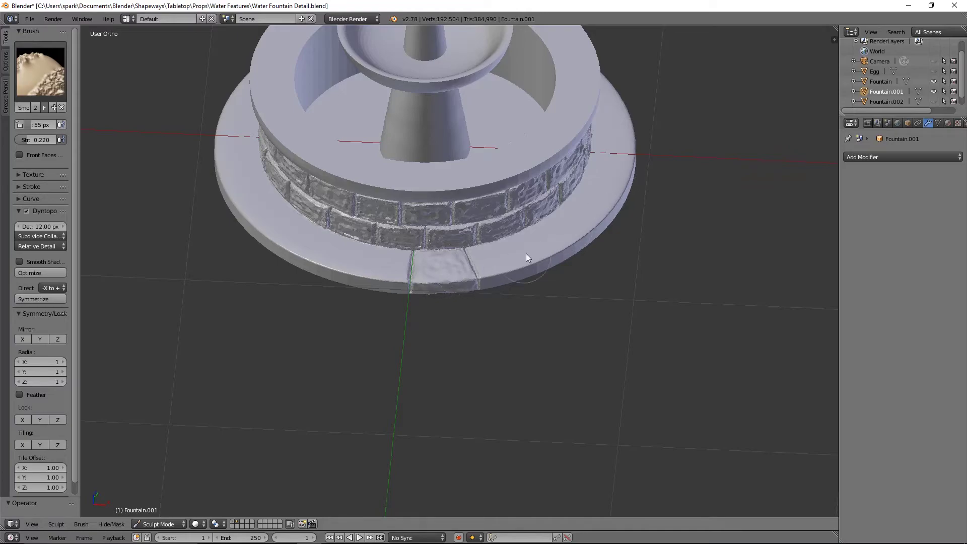
pyautogui.scroll(-4, 548, 249)
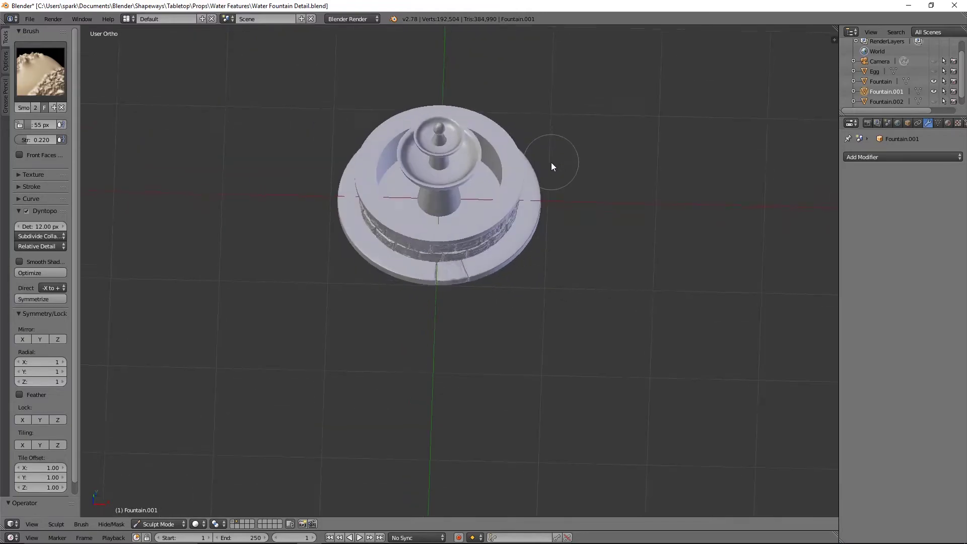
pyautogui.moveTo(551, 162); pyautogui.dragTo(451, 283, button='middle')
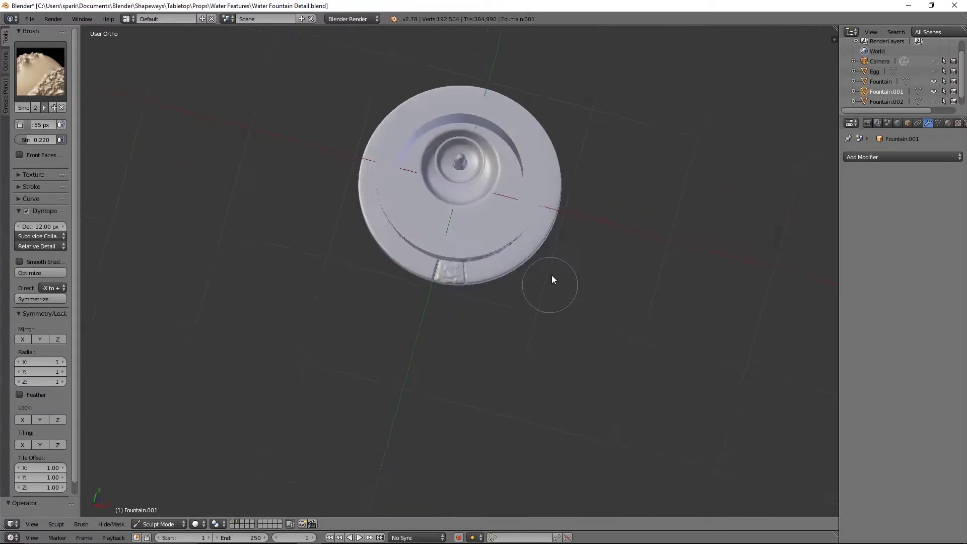
pyautogui.moveTo(552, 276); pyautogui.dragTo(559, 192, button='middle')
pyautogui.scroll(6, 560, 191)
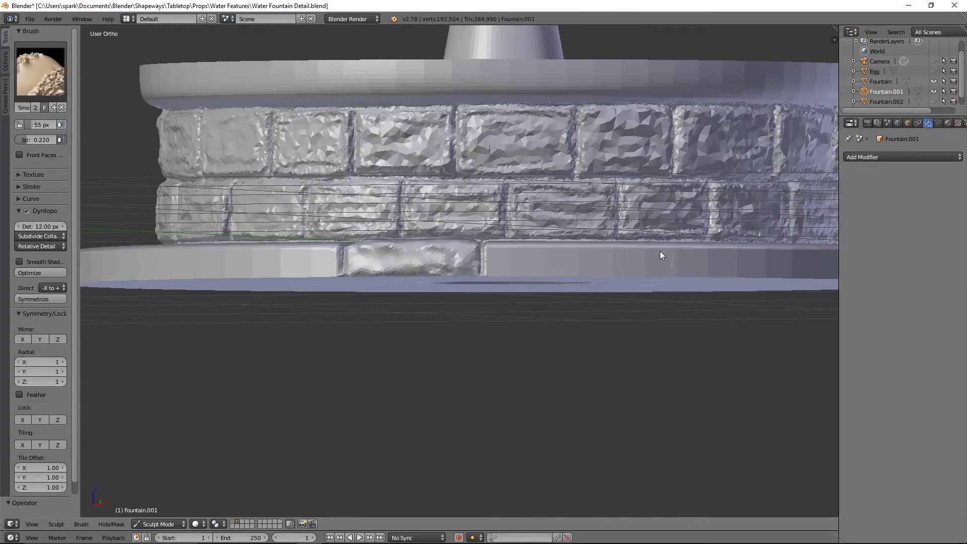
pyautogui.scroll(-5, 635, 136)
pyautogui.moveTo(626, 155); pyautogui.dragTo(442, 171, button='middle')
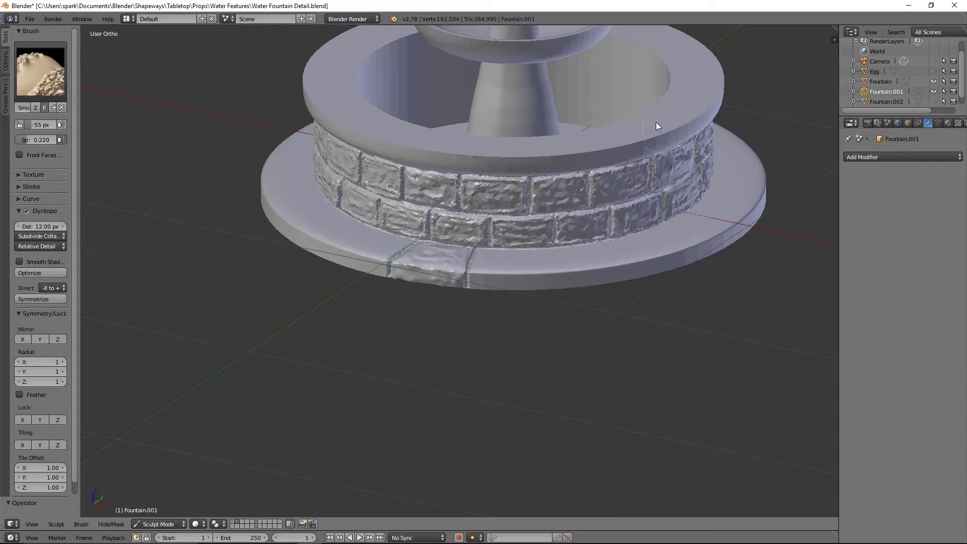
pyautogui.scroll(-4, 625, 129)
pyautogui.scroll(7, 474, 264)
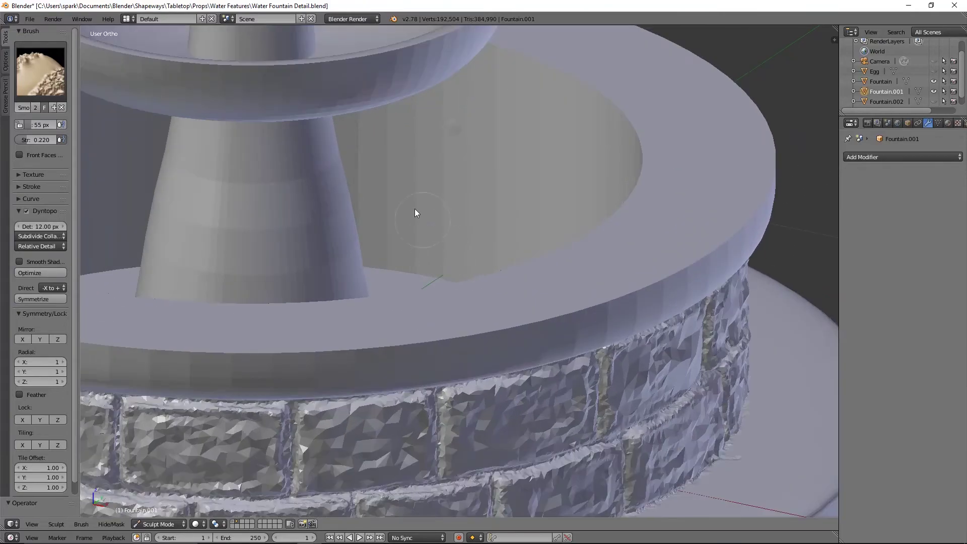
# Inspect the fountain's two bowls and the egg-shaped finial for areas to decorate.
pyautogui.keyDown('shift'); pyautogui.moveTo(355, 50); pyautogui.dragTo(471, 220, button='middle'); pyautogui.keyUp('shift')
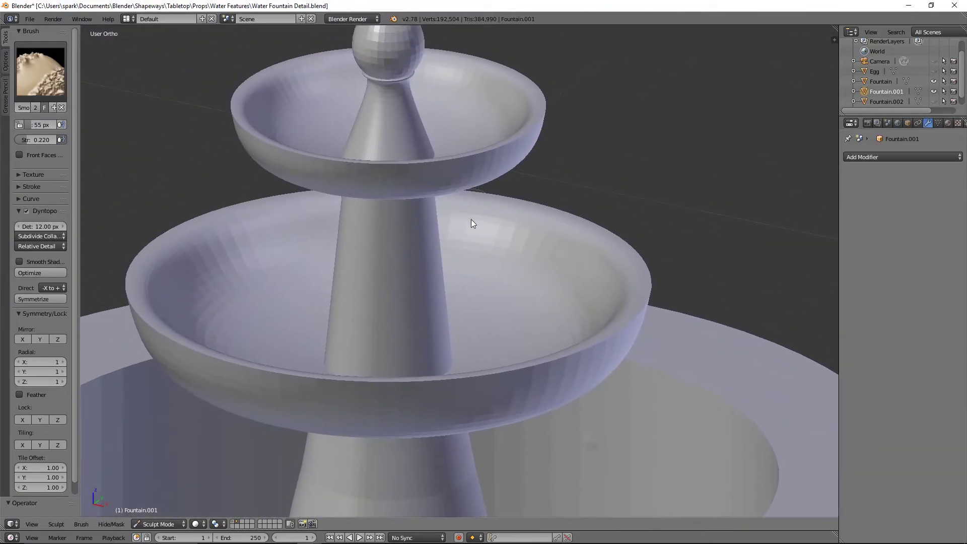
pyautogui.scroll(1, 471, 220)
pyautogui.scroll(-3, 458, 418)
pyautogui.moveTo(479, 374); pyautogui.dragTo(456, 392, button='middle')
pyautogui.keyDown('shift'); pyautogui.moveTo(458, 166); pyautogui.dragTo(501, 320, button='middle'); pyautogui.keyUp('shift')
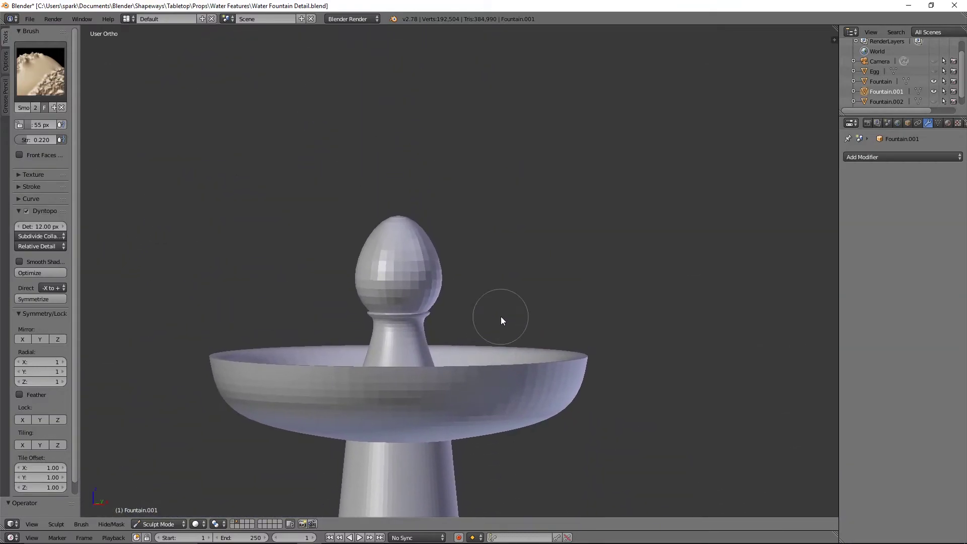
pyautogui.scroll(5, 501, 319)
pyautogui.keyDown('shift'); pyautogui.moveTo(298, 289); pyautogui.dragTo(670, 295, button='middle'); pyautogui.keyUp('shift')
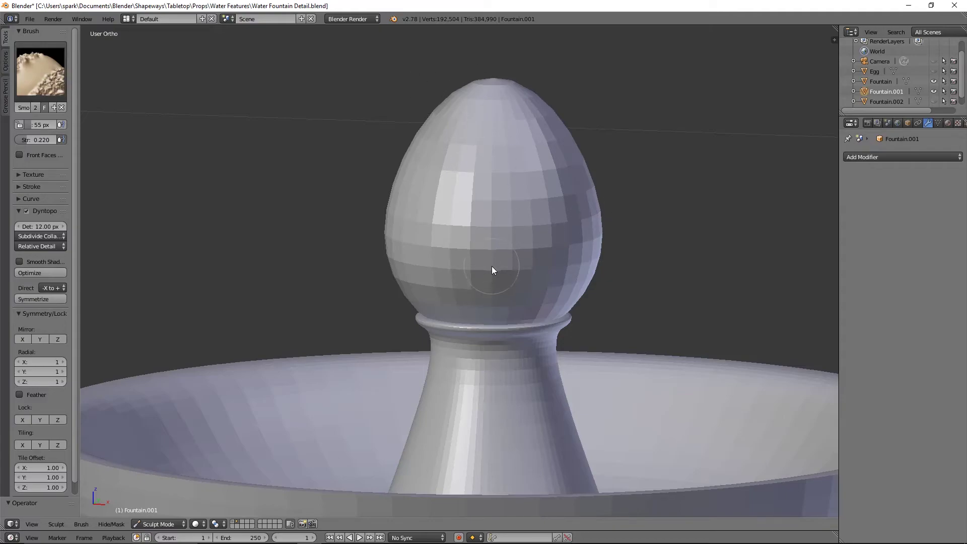
# Raise an S-shaped ridge with the SculptDraw brush down the upper bowl's outer surface from rim to column, undoing the stray side branch.
pyautogui.keyDown('shift'); pyautogui.moveTo(665, 319); pyautogui.dragTo(656, 162, button='middle'); pyautogui.keyUp('shift')
pyautogui.keyDown('shift'); pyautogui.moveTo(669, 338); pyautogui.dragTo(647, 205, button='middle'); pyautogui.keyUp('shift')
pyautogui.moveTo(690, 274); pyautogui.dragTo(691, 226, button='middle')
pyautogui.keyDown('shift'); pyautogui.moveTo(654, 348); pyautogui.dragTo(636, 158, button='middle'); pyautogui.keyUp('shift')
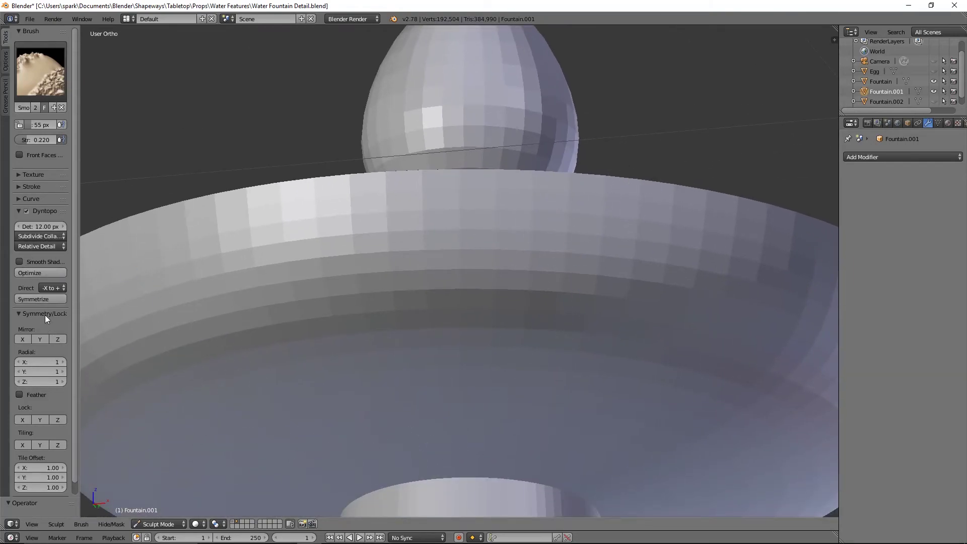
pyautogui.click(59, 93)
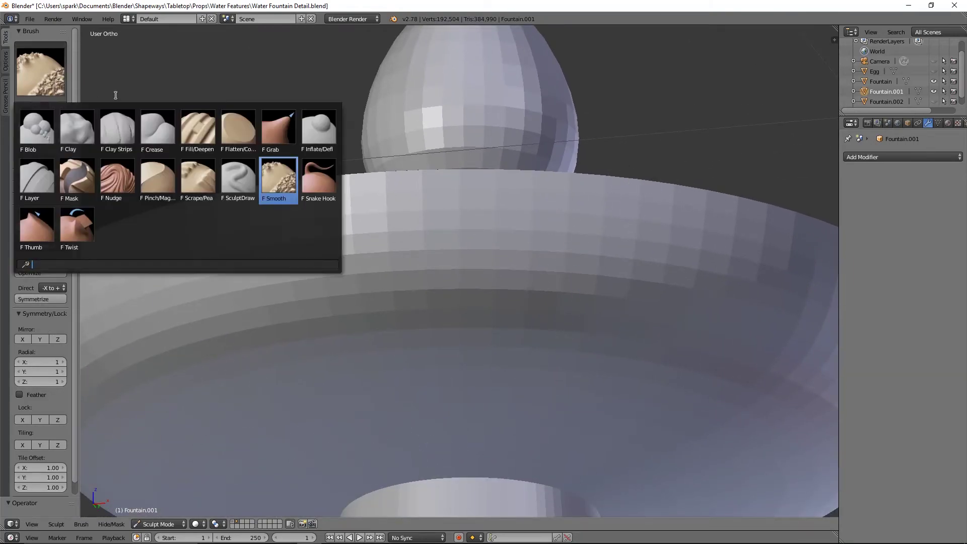
pyautogui.click(252, 190)
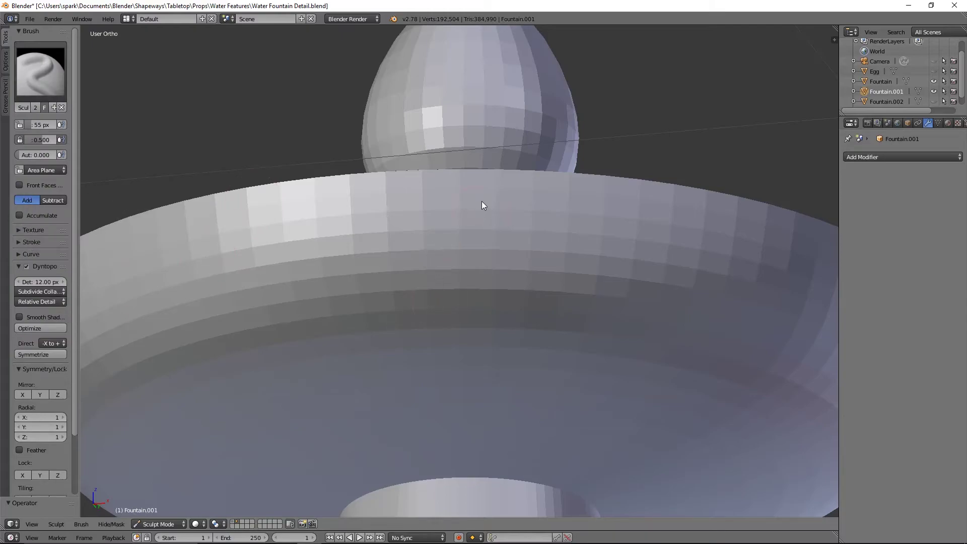
pyautogui.moveTo(488, 248); pyautogui.dragTo(417, 329)
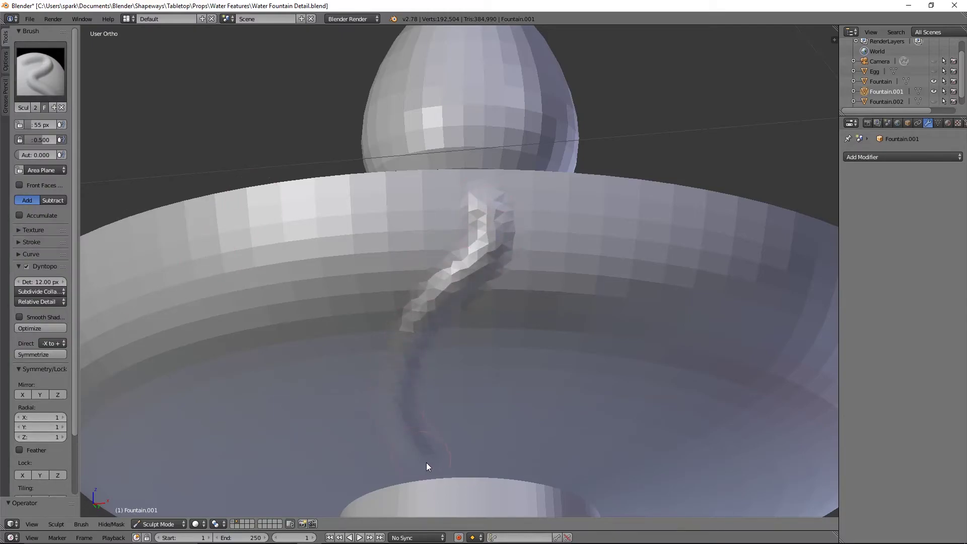
pyautogui.moveTo(427, 466); pyautogui.dragTo(437, 470)
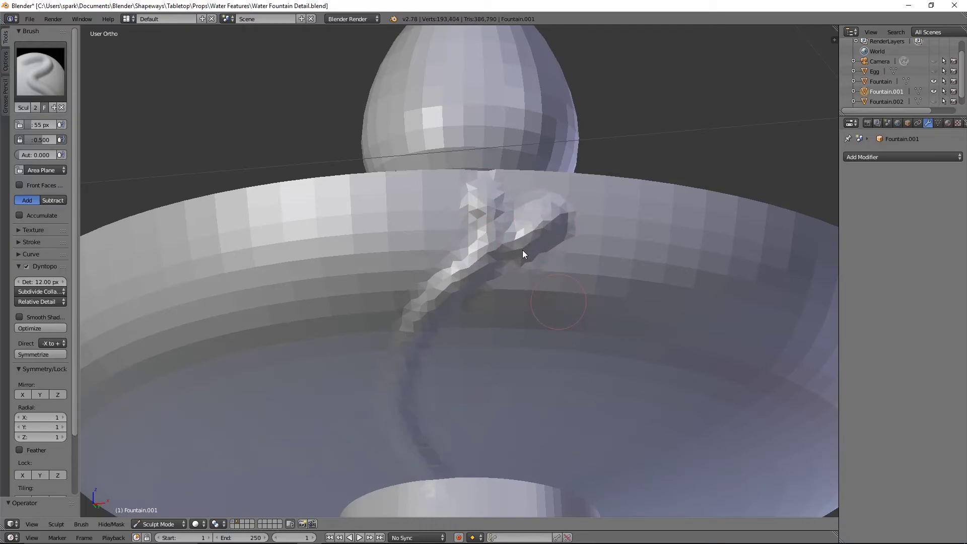
pyautogui.hotkey('ctrl', 'z')
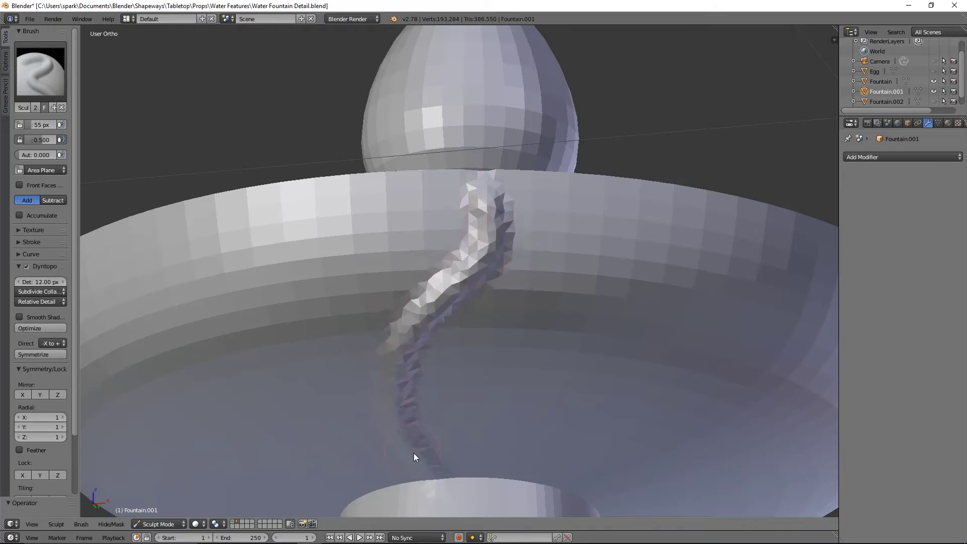
# Sculpt a second curved ridge beside the first, from just below the upper bowl's rim down to the ridges' shared base at the column.
pyautogui.moveTo(648, 401); pyautogui.dragTo(584, 357, button='middle')
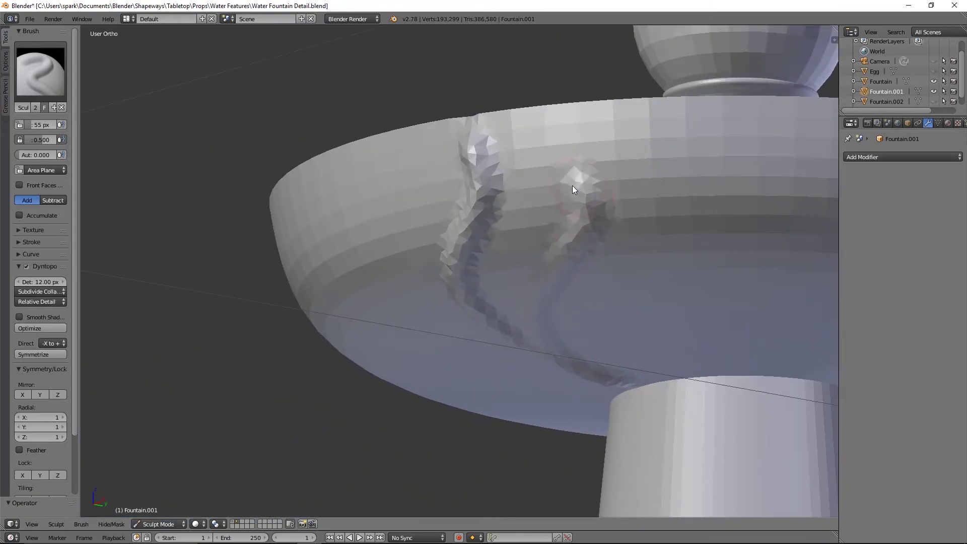
pyautogui.moveTo(572, 186); pyautogui.dragTo(586, 204)
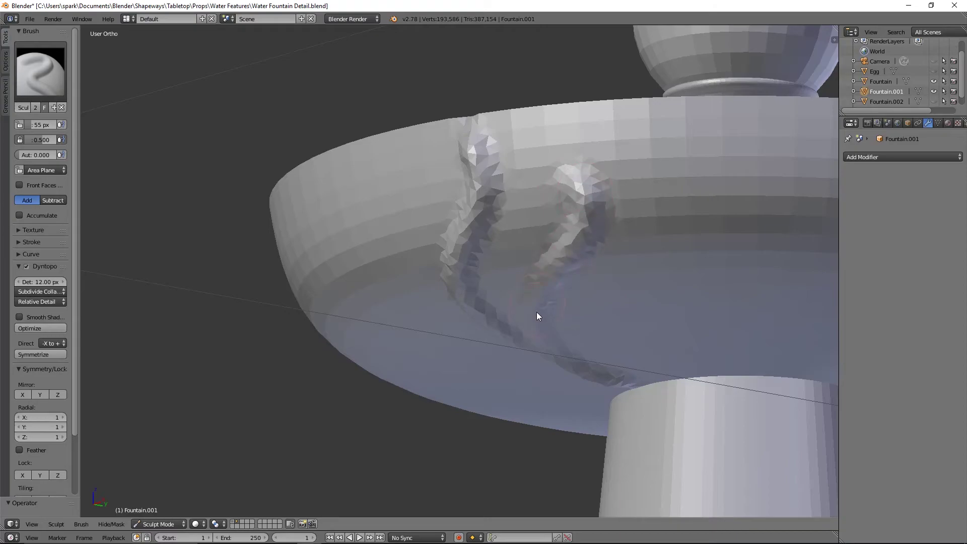
pyautogui.scroll(-3, 665, 318)
pyautogui.moveTo(540, 328); pyautogui.dragTo(561, 330, button='middle')
pyautogui.scroll(-3, 519, 342)
pyautogui.scroll(2, 449, 340)
# Sculpt a spiral scroll ridge on the other side of the first ridge, curling inward below the upper bowl's rim, and build up its outer curve.
pyautogui.moveTo(350, 339)
pyautogui.keyDown('shift'); pyautogui.mouseDown(button='middle')
pyautogui.moveTo(487, 343)
pyautogui.moveTo(487, 353)
pyautogui.mouseUp(button='middle'); pyautogui.keyUp('shift')
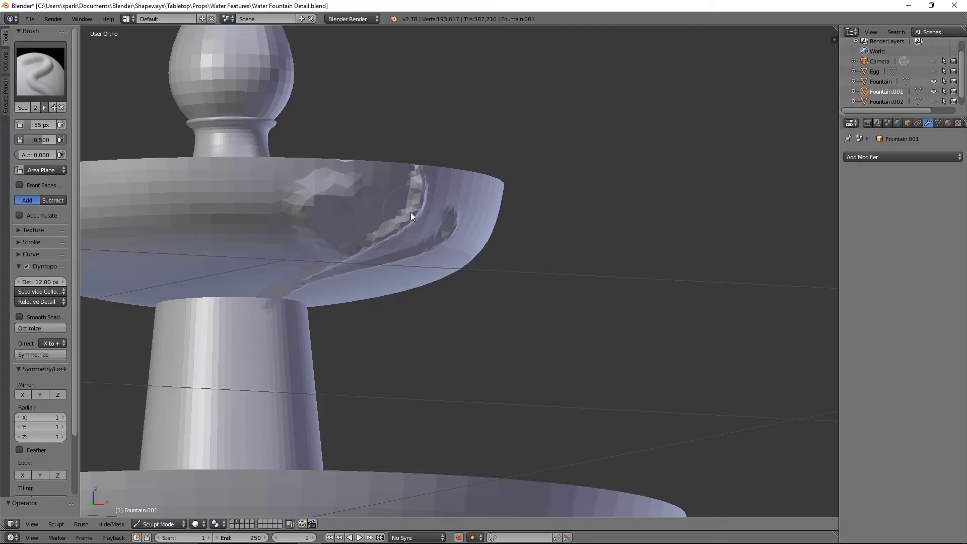
pyautogui.scroll(4, 410, 212)
pyautogui.keyDown('shift'); pyautogui.moveTo(281, 179); pyautogui.dragTo(416, 243, button='middle'); pyautogui.keyUp('shift')
pyautogui.scroll(1, 416, 243)
pyautogui.keyDown('shift'); pyautogui.moveTo(335, 211); pyautogui.dragTo(430, 213, button='middle'); pyautogui.keyUp('shift')
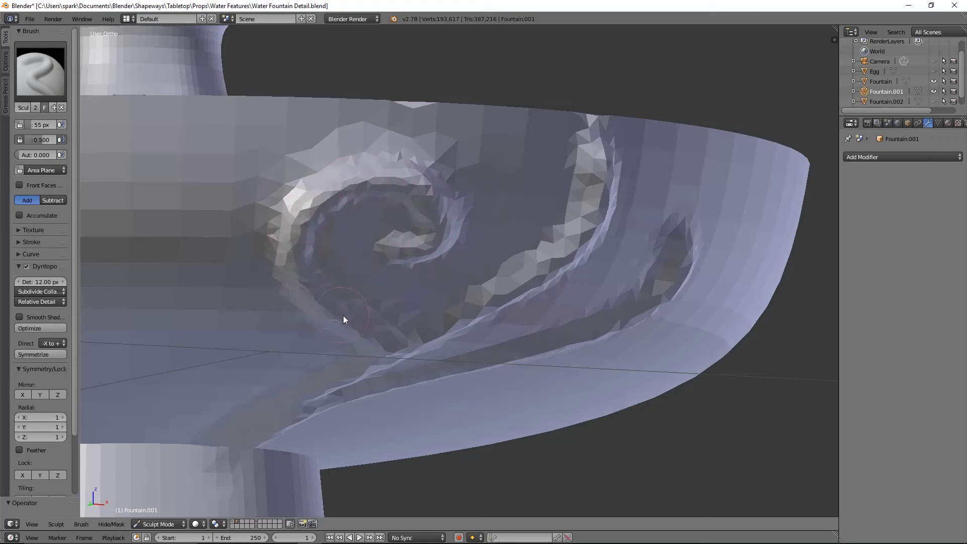
pyautogui.moveTo(316, 285)
pyautogui.mouseDown()
pyautogui.moveTo(320, 186)
pyautogui.moveTo(432, 207)
pyautogui.mouseUp()
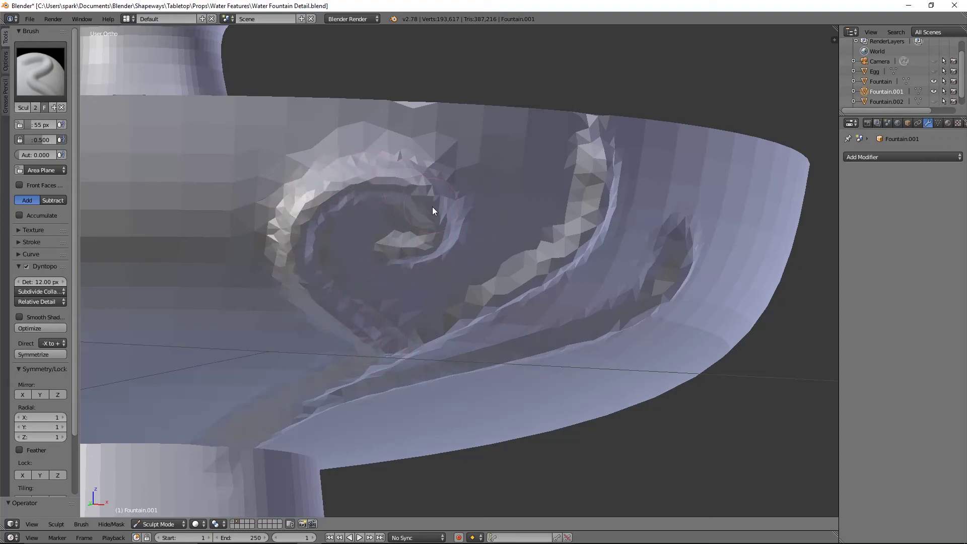
# Examine the ridge ornament on the upper bowl and the whole fountain from the side, from below and from above.
pyautogui.moveTo(642, 260); pyautogui.dragTo(582, 252, button='middle')
pyautogui.keyDown('shift'); pyautogui.moveTo(657, 291); pyautogui.dragTo(361, 256, button='middle'); pyautogui.keyUp('shift')
pyautogui.scroll(-8, 444, 354)
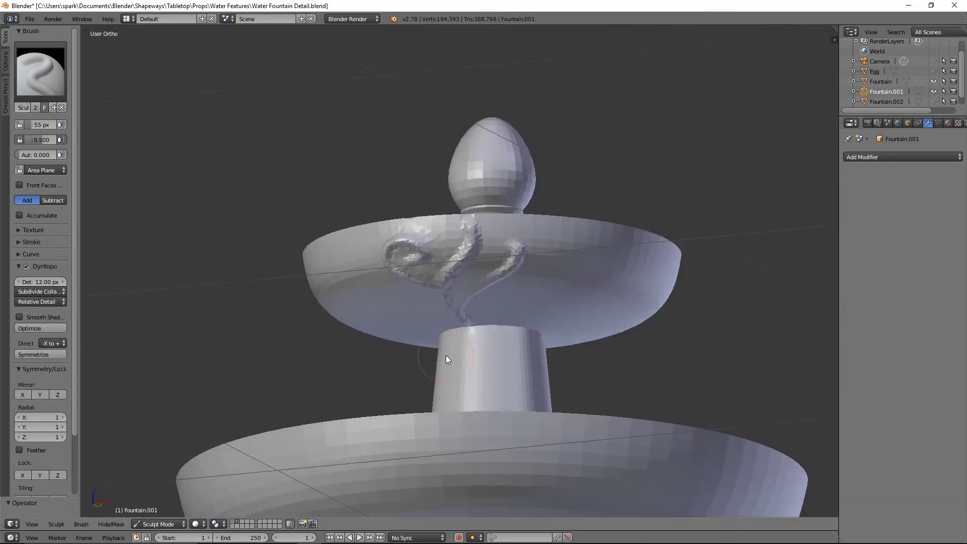
pyautogui.keyDown('shift'); pyautogui.moveTo(515, 392); pyautogui.dragTo(556, 260, button='middle'); pyautogui.keyUp('shift')
pyautogui.scroll(-4, 478, 194)
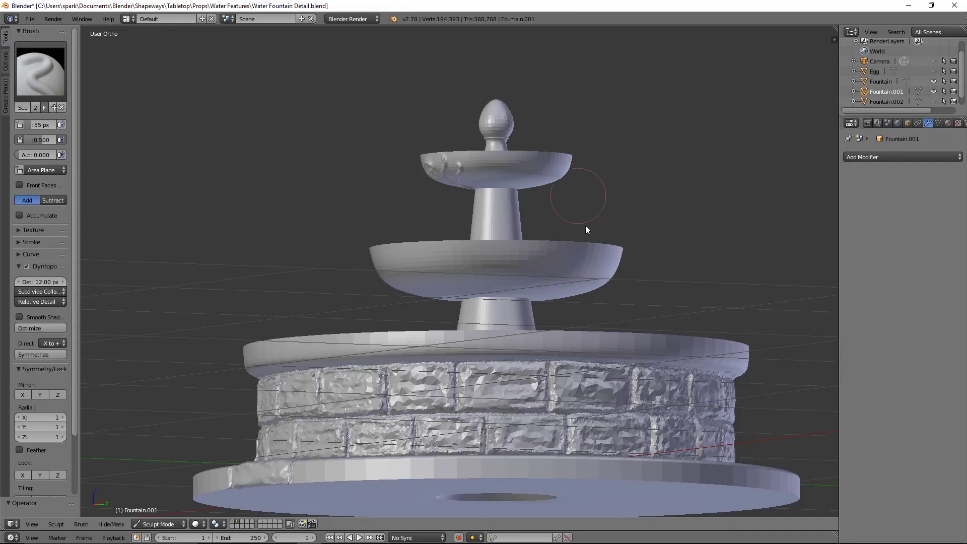
pyautogui.moveTo(545, 407); pyautogui.dragTo(564, 108, button='middle')
pyautogui.scroll(4, 565, 108)
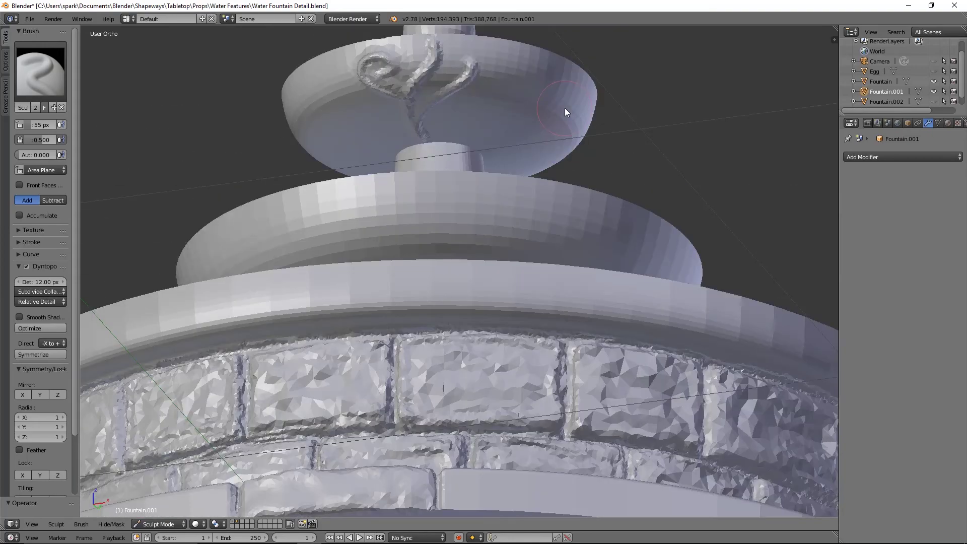
pyautogui.scroll(-8, 691, 161)
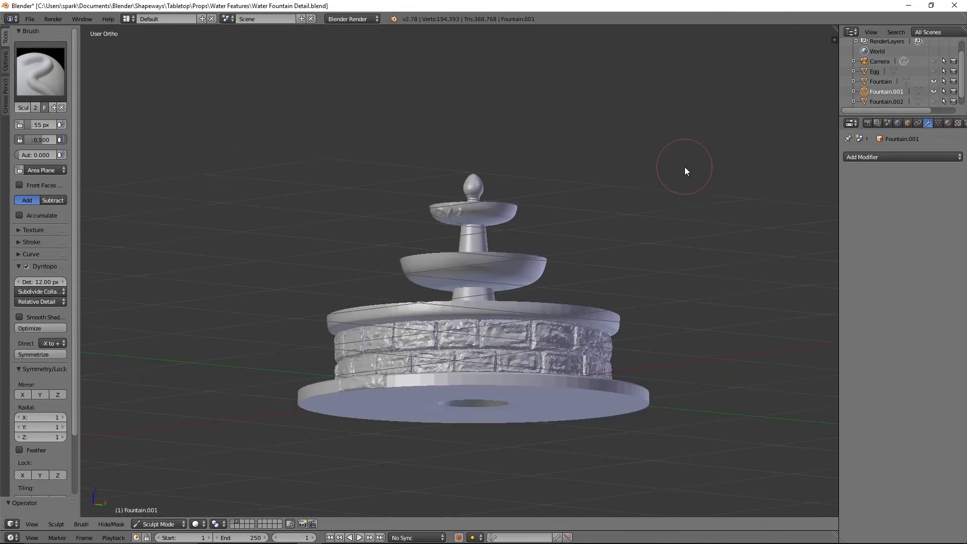
pyautogui.moveTo(684, 167); pyautogui.dragTo(591, 188, button='middle')
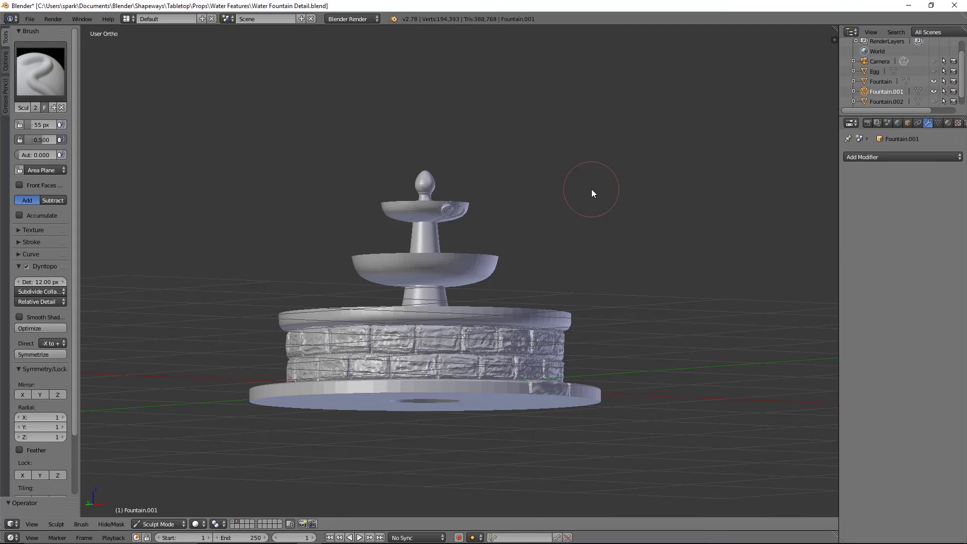
pyautogui.moveTo(591, 188); pyautogui.dragTo(541, 255, button='middle')
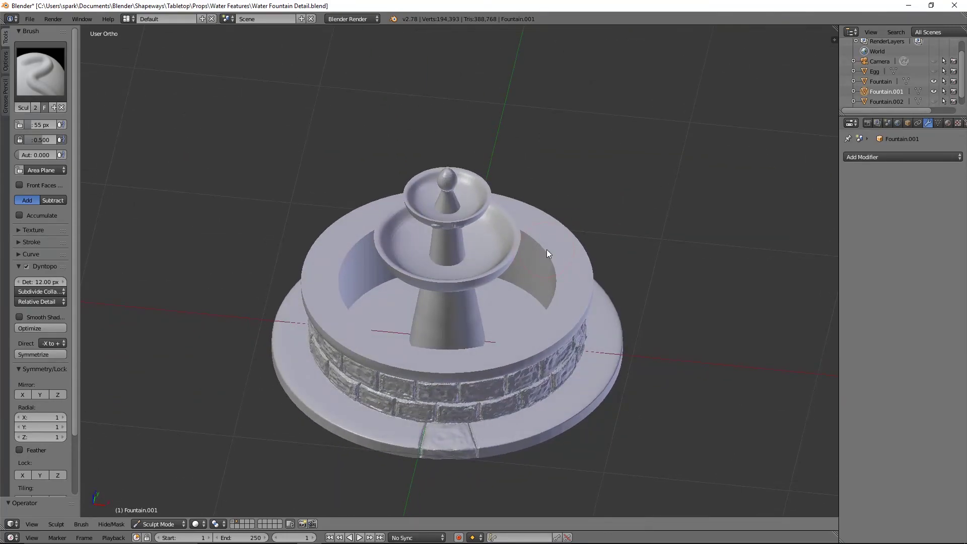